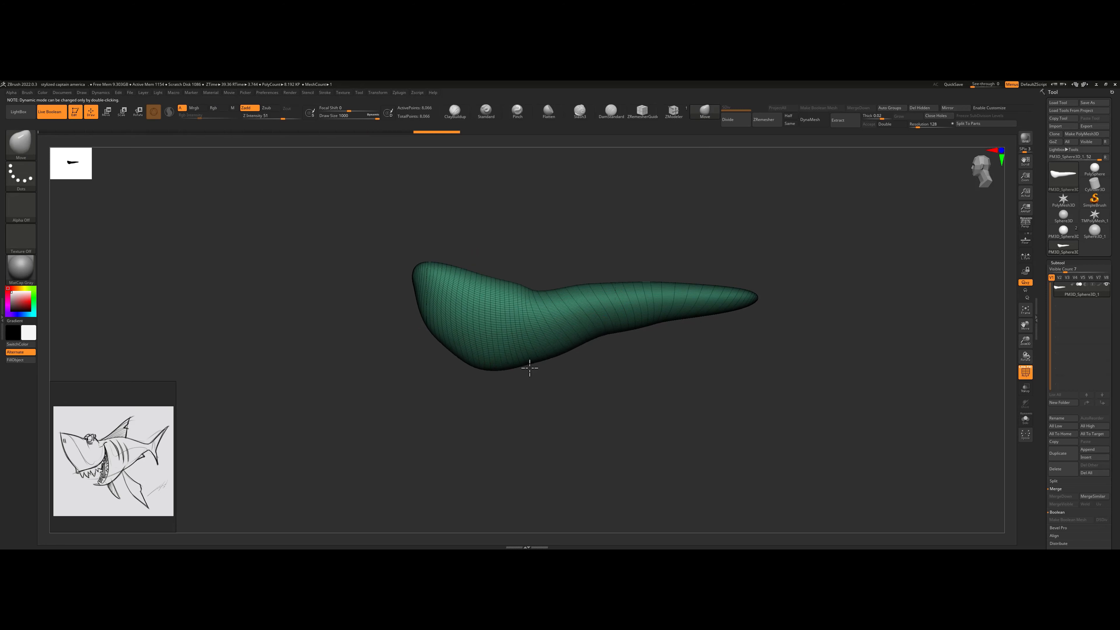
- Bulge the back upward and pull the belly down along the shark body's mid-section with the Move brush
left_click_drag(529, 285, 516, 269)
left_click_drag(610, 285, 614, 255)
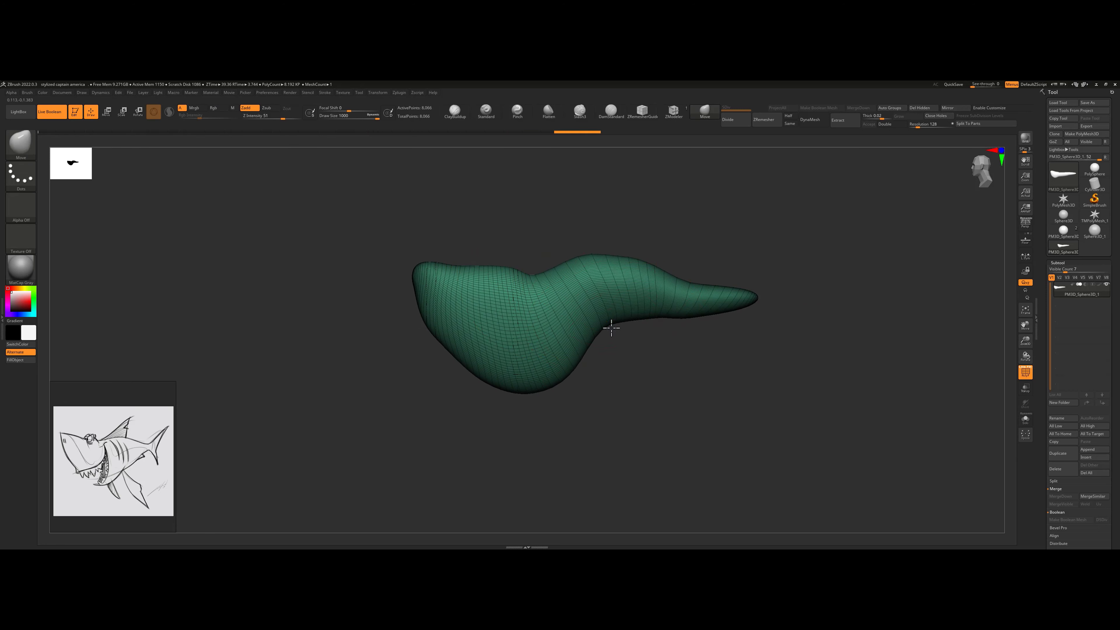
left_click_drag(610, 328, 612, 384)
mouse_move(662, 313)
left_mouse_down()
mouse_move(693, 319)
mouse_move(681, 275)
left_mouse_up()
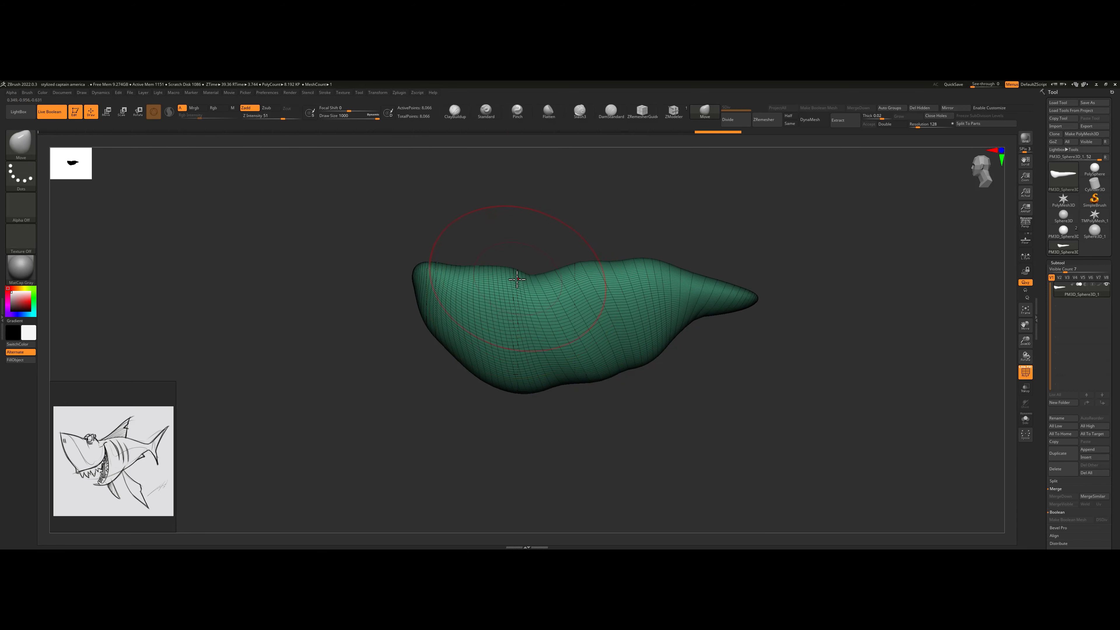
- Deepen the dip behind the head with a smaller Move brush and smooth the back and belly contours
key("s")
left_click_drag(520, 280, 514, 280)
left_click_drag(513, 273, 519, 289)
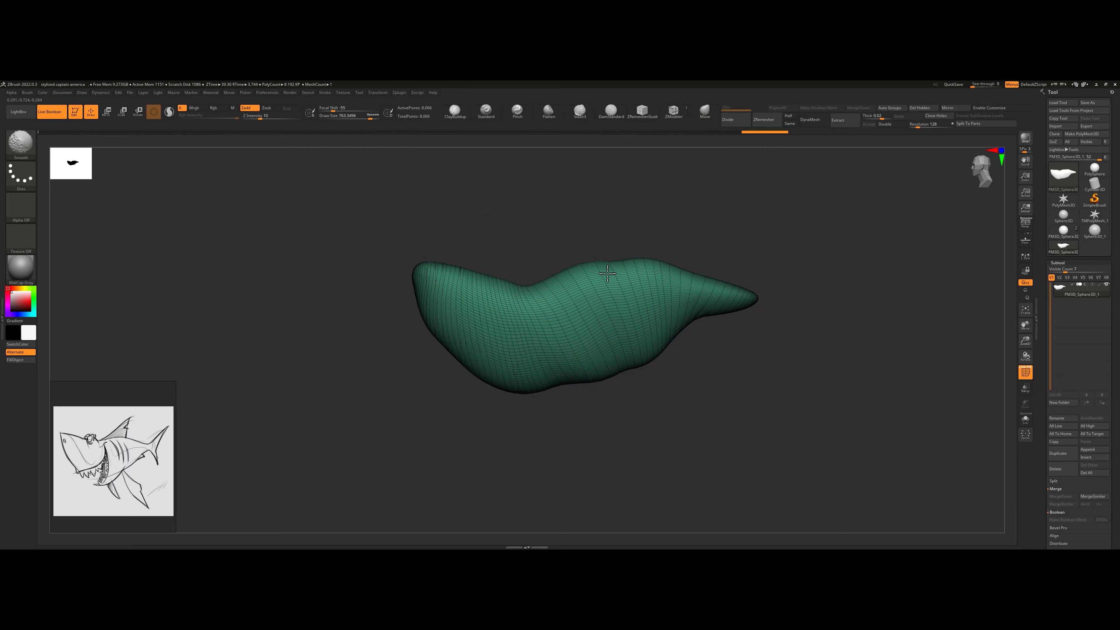
left_click_drag(587, 270, 596, 370, "shift")
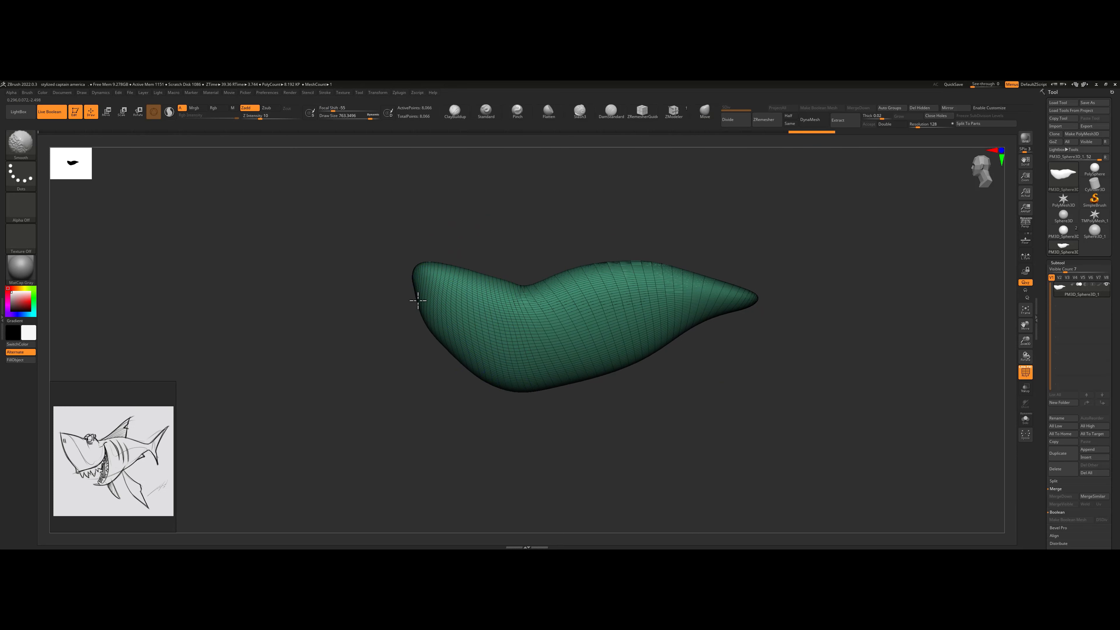
mouse_move(481, 246)
left_mouse_down("shift")
mouse_move(432, 313)
mouse_move(490, 228)
mouse_move(478, 362)
mouse_move(507, 370)
mouse_move(558, 295)
mouse_move(500, 287)
left_mouse_up("shift")
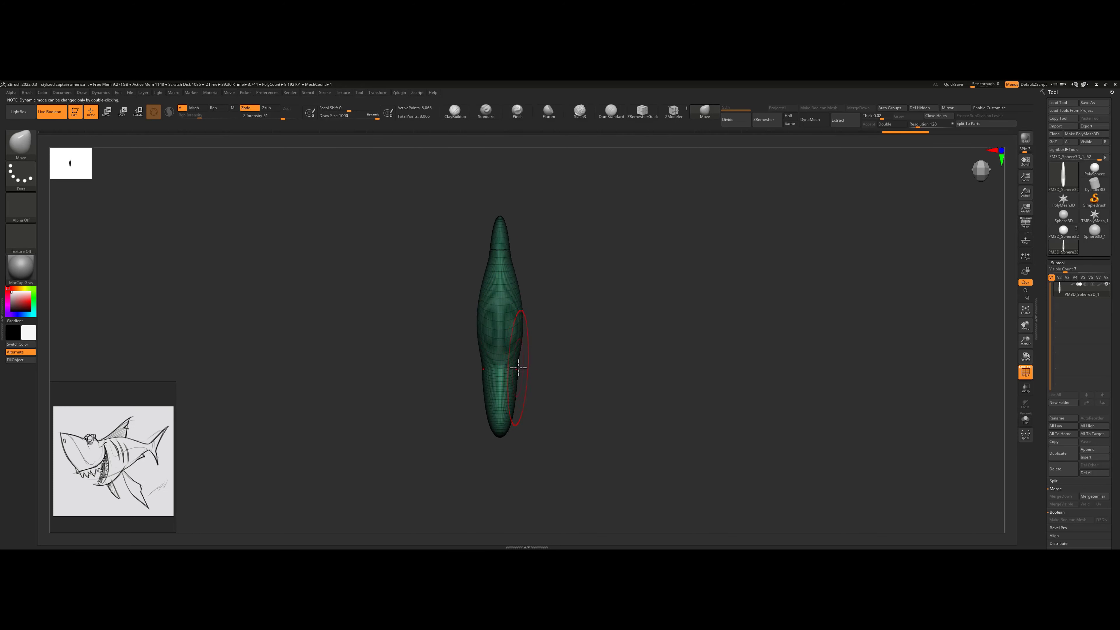
- Widen the head end of the body from the top view and smooth its flanks into a teardrop shape
mouse_move(518, 367)
left_mouse_down()
mouse_move(563, 370)
mouse_move(532, 407)
left_mouse_up()
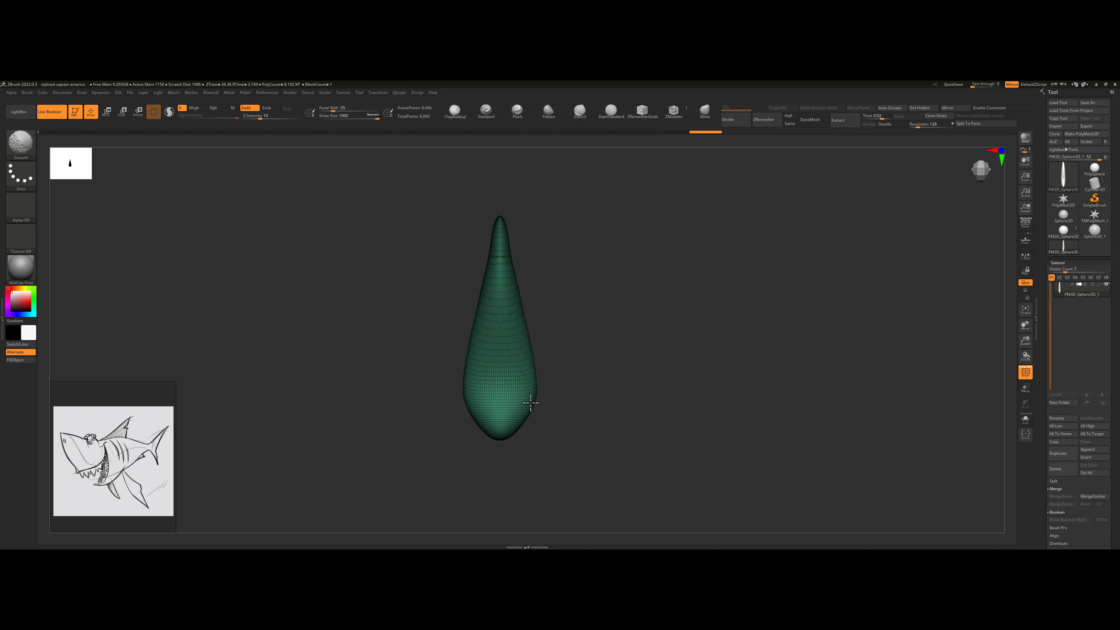
mouse_move(526, 328)
left_mouse_down()
mouse_move(536, 329)
mouse_move(535, 383)
mouse_move(544, 369)
left_mouse_up()
mouse_move(536, 353)
left_mouse_down("shift")
mouse_move(529, 415)
mouse_move(554, 349)
left_mouse_up("shift")
mouse_move(521, 397)
left_mouse_down()
mouse_move(532, 413)
mouse_move(503, 385)
mouse_move(485, 388)
left_mouse_up()
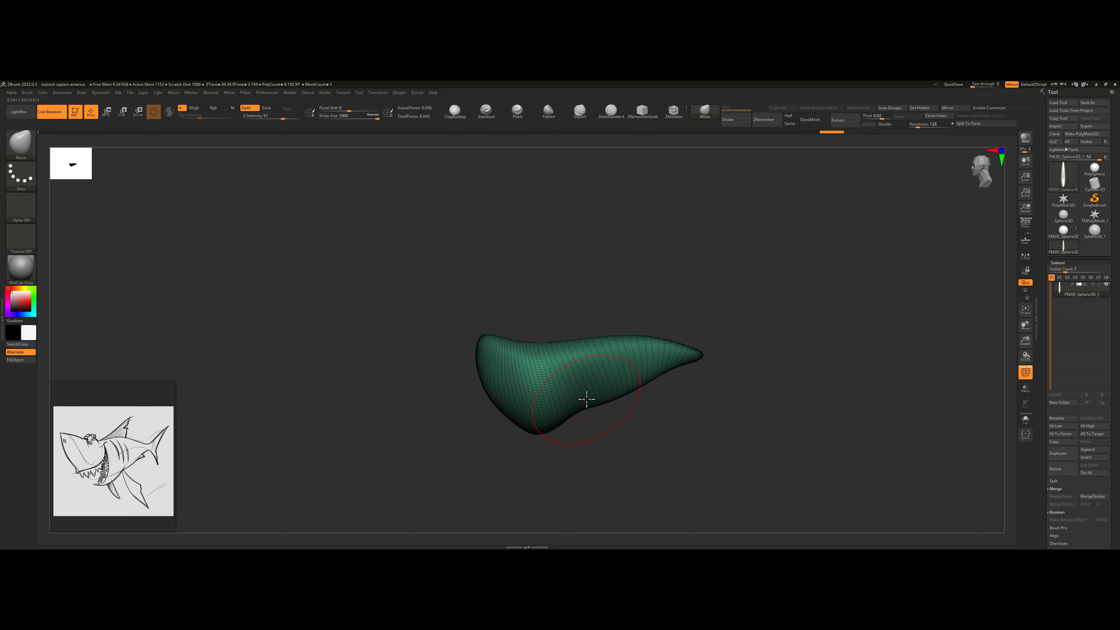
- Round and smooth the belly and snout underside in side view and stretch the tail tip backward
left_click_drag(586, 399, 630, 383)
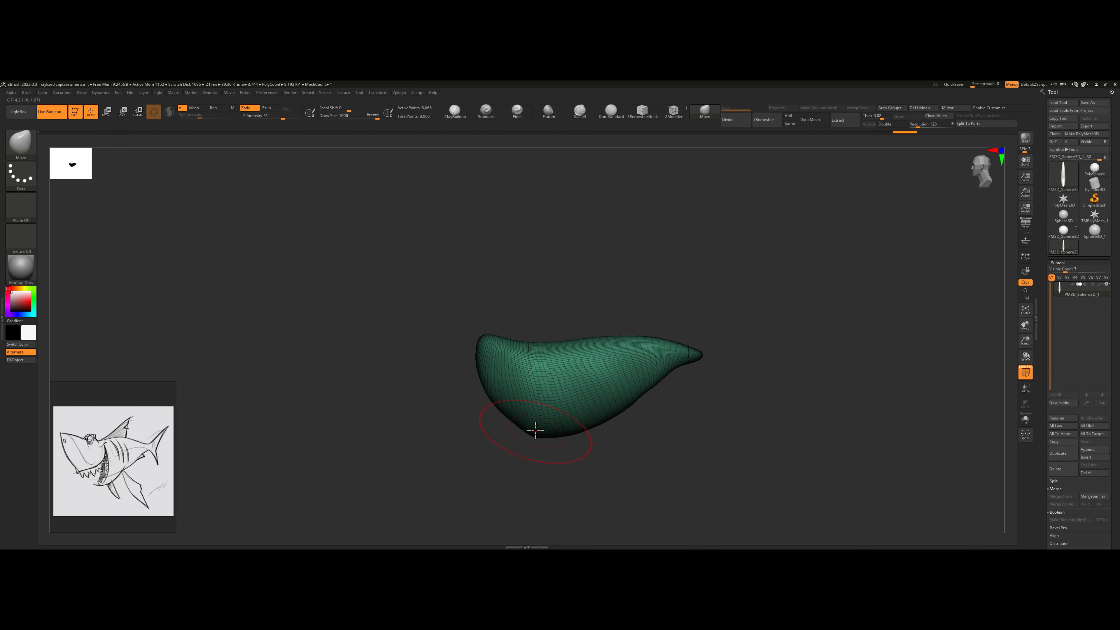
left_click_drag(533, 425, 548, 421, "shift")
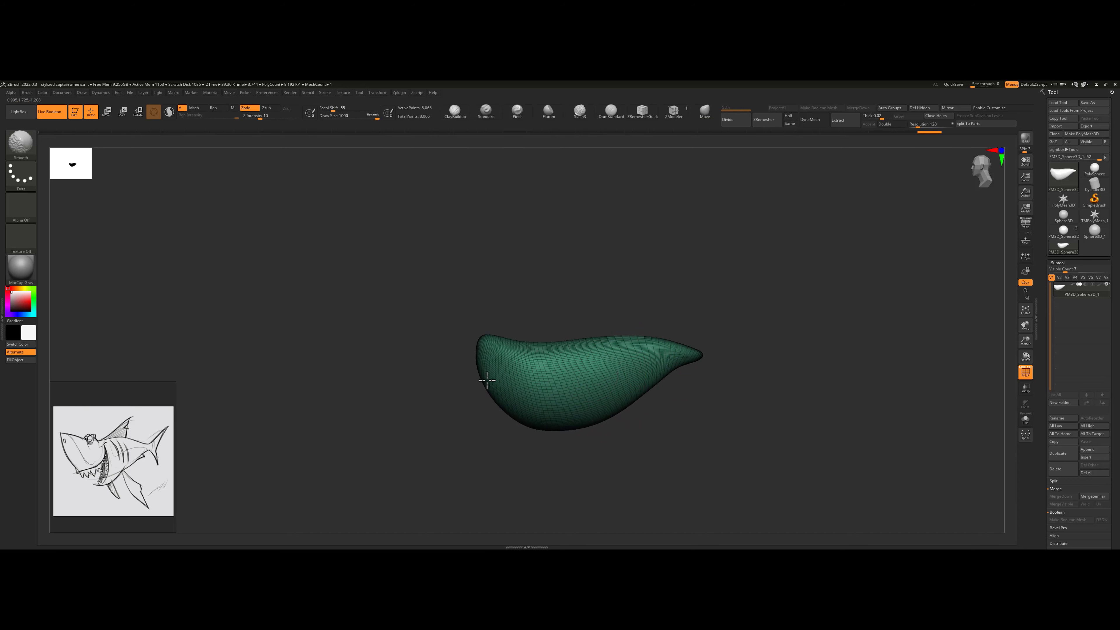
left_click_drag(487, 380, 499, 401, "shift")
mouse_move(569, 300)
left_mouse_down()
mouse_move(635, 302)
mouse_move(613, 301)
left_mouse_up()
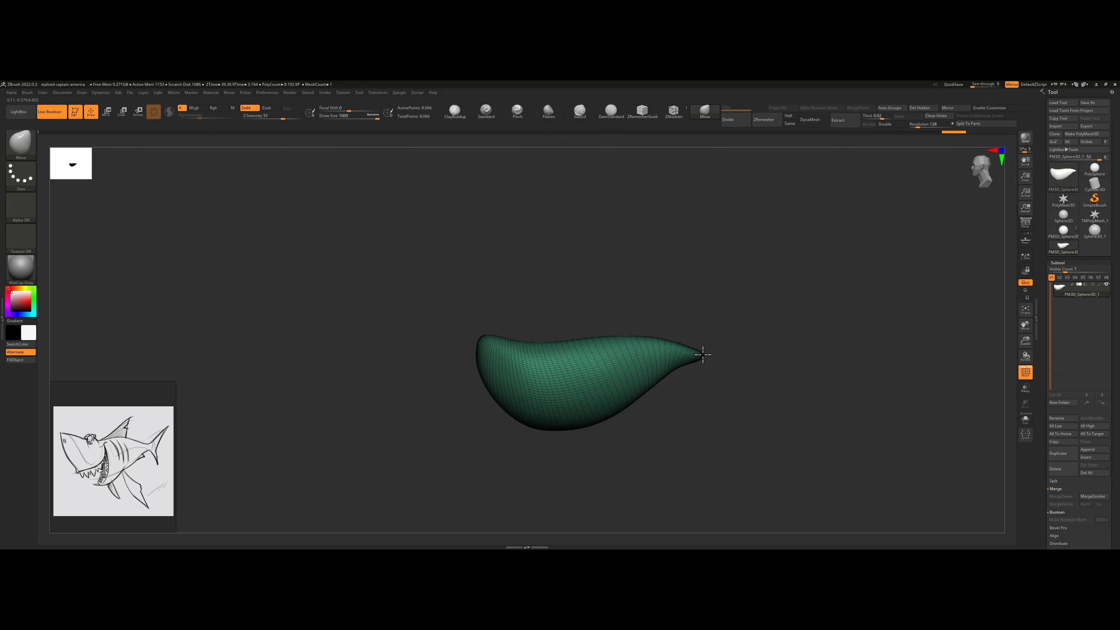
left_click_drag(703, 354, 724, 357)
- Pull up a rounded eye bump on top of the head behind the snout with a smaller Move brush
key("s")
mouse_move(543, 346)
left_mouse_down()
mouse_move(529, 348)
mouse_move(578, 323)
mouse_move(537, 347)
mouse_move(534, 325)
mouse_move(556, 319)
mouse_move(573, 325)
mouse_move(547, 326)
mouse_move(618, 352)
left_mouse_up()
key("ctrl+z")
left_click_drag(618, 352, 638, 366, "alt")
mouse_move(526, 309)
left_mouse_down()
mouse_move(502, 285)
mouse_move(488, 311)
mouse_move(496, 332)
left_mouse_up()
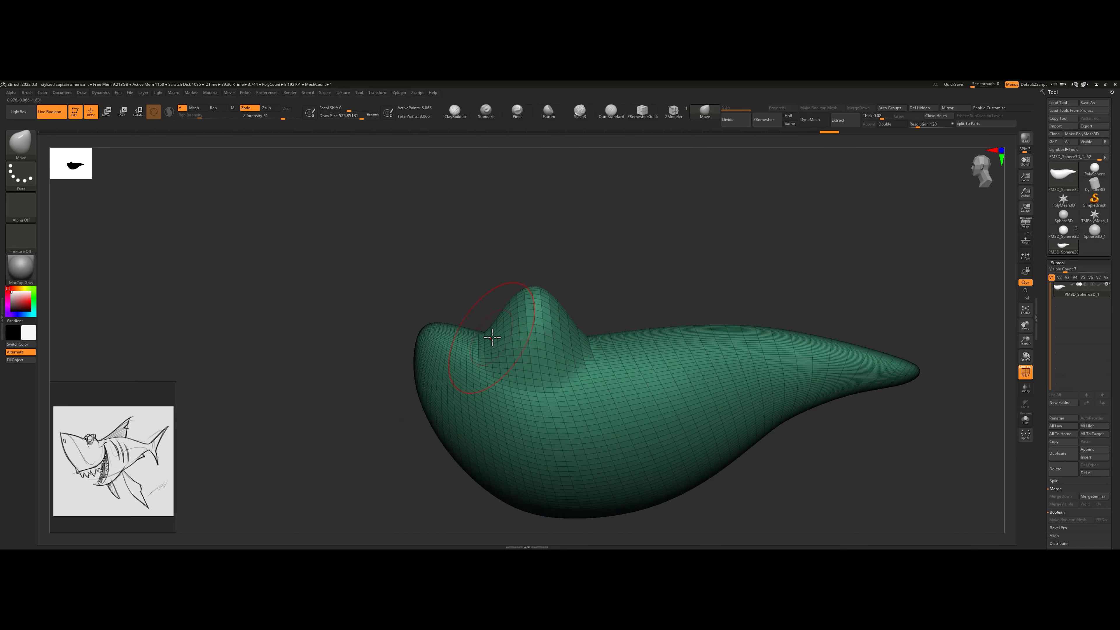
- Step back through the eye bump strokes and restore all but the last one
key("ctrl+z")
key("ctrl+z")
key("ctrl+z")
key("ctrl+z")
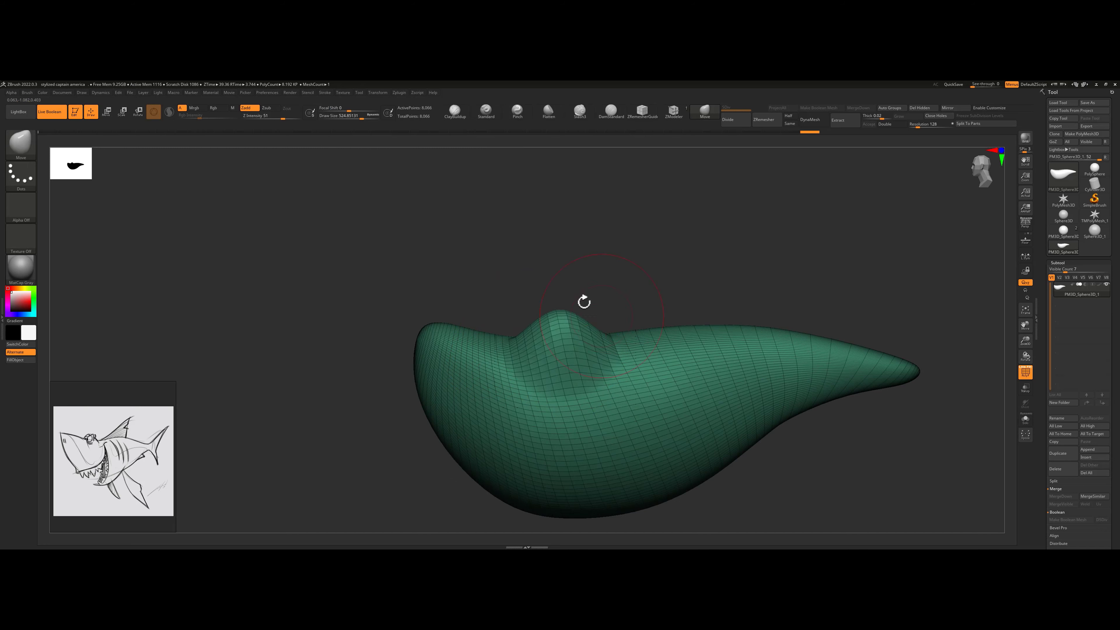
key("ctrl+shift+z")
key("ctrl+shift+z")
key("ctrl+shift+z")
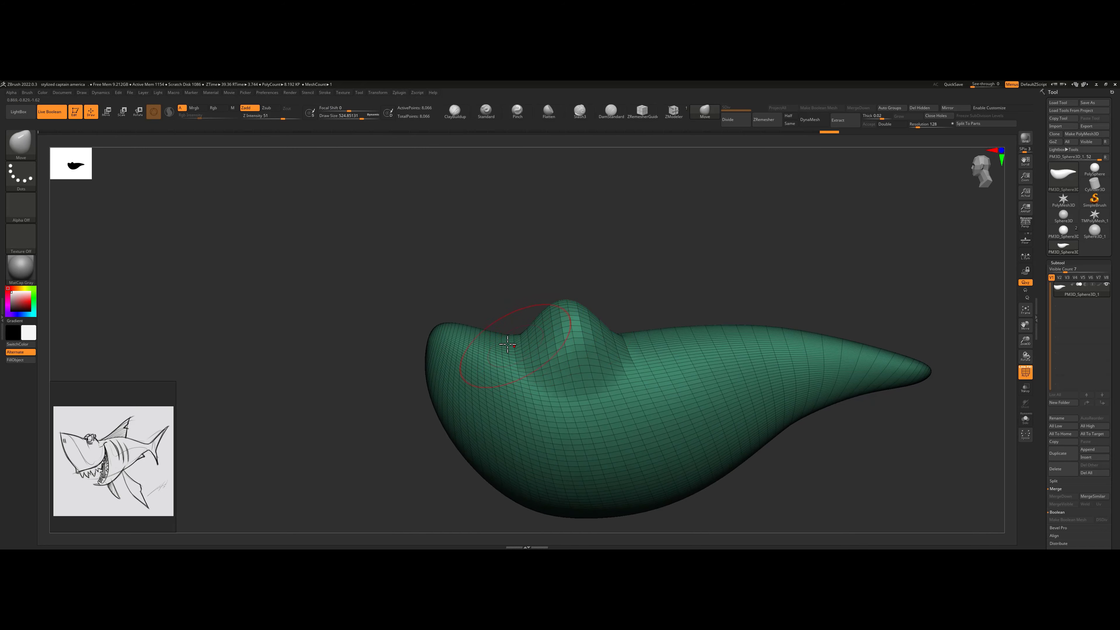
- Pull the snout forward and upward and push its lower front edge outward with the Move brush
left_click_drag(425, 325, 380, 301)
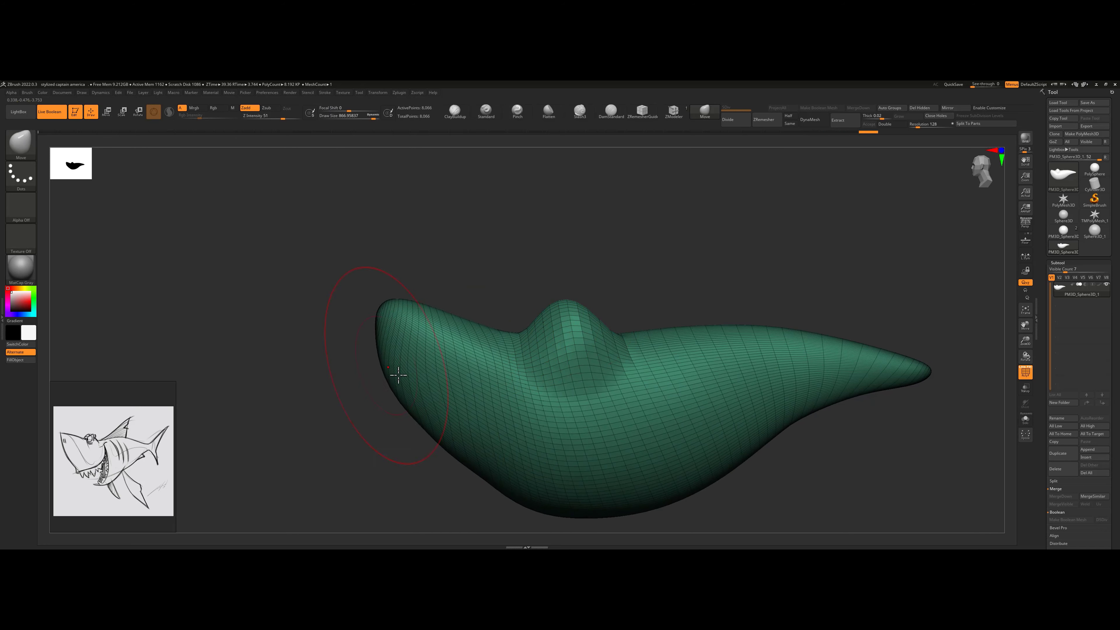
mouse_move(460, 450)
left_mouse_down()
mouse_move(450, 461)
mouse_move(413, 450)
mouse_move(372, 343)
left_mouse_up()
key("s")
mouse_move(441, 355)
left_mouse_down()
mouse_move(431, 369)
mouse_move(397, 337)
left_mouse_up()
- Scale the body down uniformly with the gizmo, return to sculpting and smooth the belly
key("w")
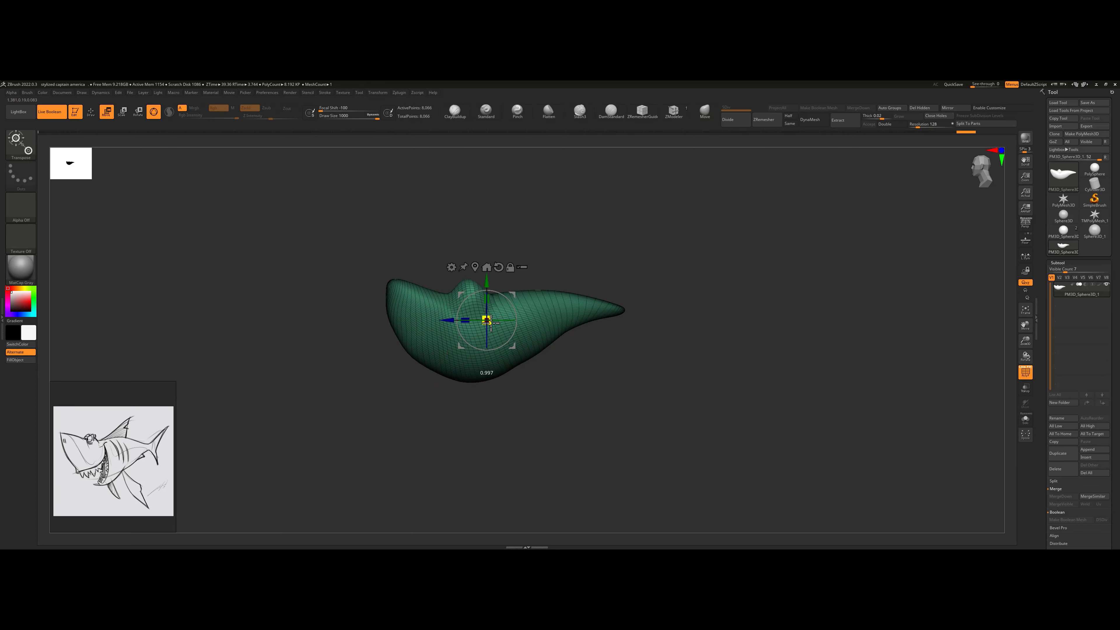
mouse_move(486, 320)
left_mouse_down()
mouse_move(482, 351)
mouse_move(433, 368)
left_mouse_up()
key("q")
left_click_drag(419, 335, 415, 337)
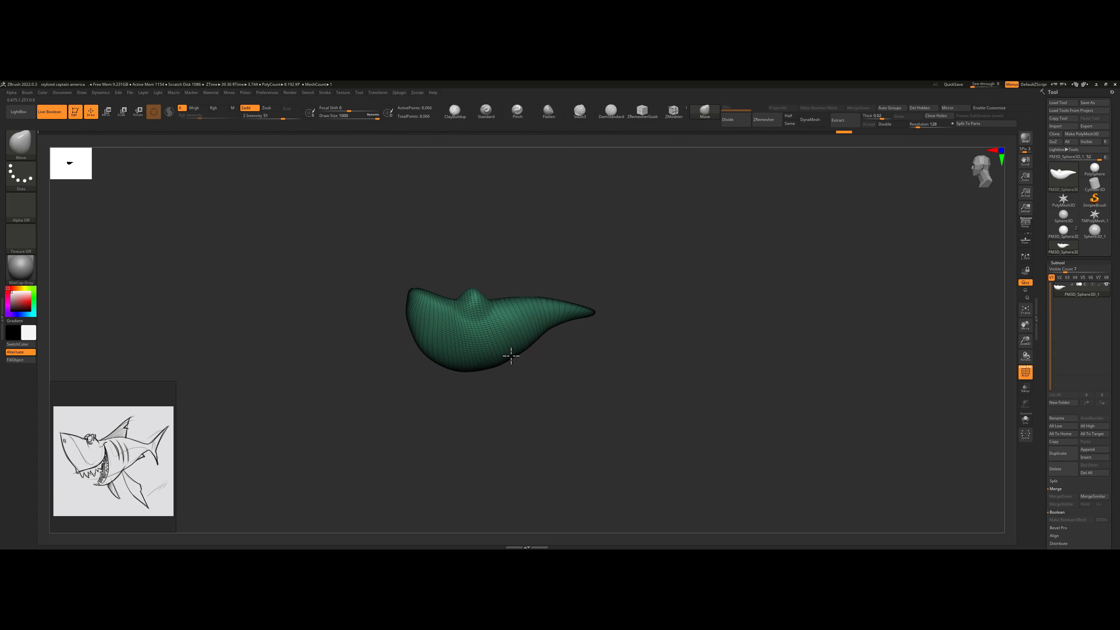
left_click_drag(511, 356, 475, 367, "shift")
- Adjust the body's width from the front and underside views with a resized Move brush
mouse_move(518, 273)
left_mouse_down()
mouse_move(535, 275)
mouse_move(547, 263)
mouse_move(536, 255)
mouse_move(550, 273)
left_mouse_up()
key("s")
left_click_drag(475, 292, 508, 283)
mouse_move(500, 340)
left_mouse_down()
mouse_move(530, 325)
mouse_move(484, 291)
left_mouse_up()
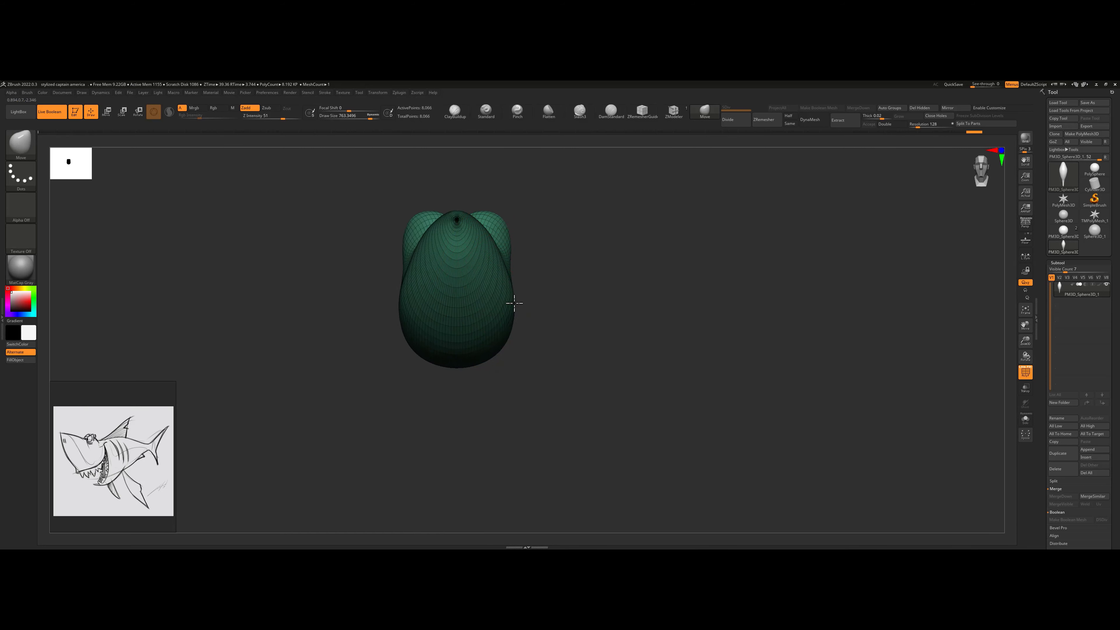
left_click_drag(535, 358, 519, 411)
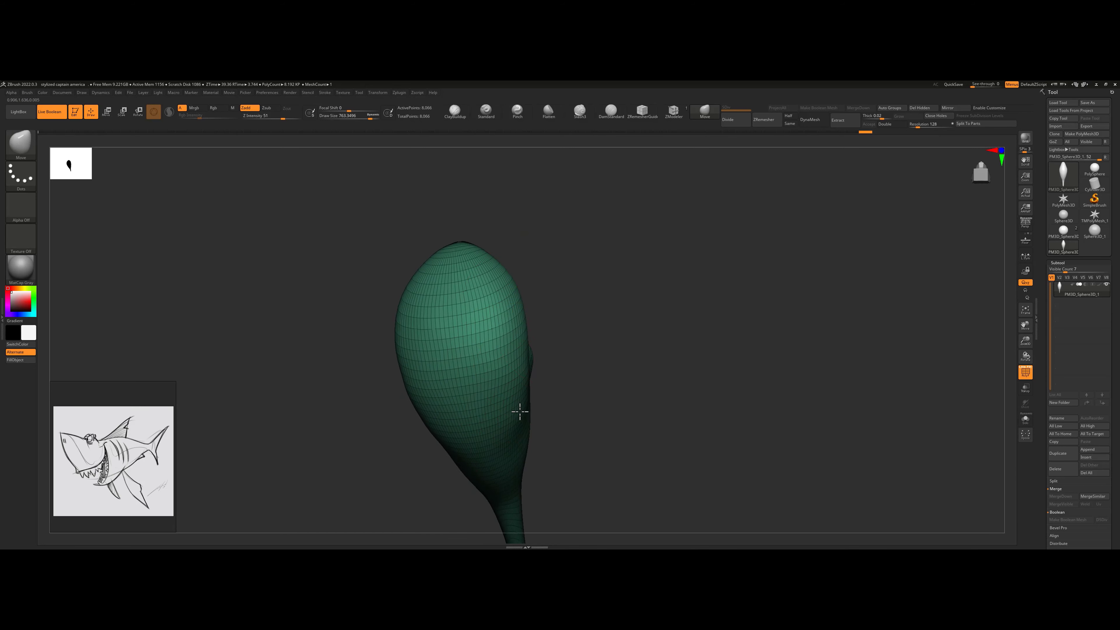
mouse_move(558, 329)
left_mouse_down()
mouse_move(567, 373)
mouse_move(489, 371)
left_mouse_up()
mouse_move(420, 381)
left_mouse_down()
mouse_move(410, 390)
mouse_move(471, 410)
left_mouse_up()
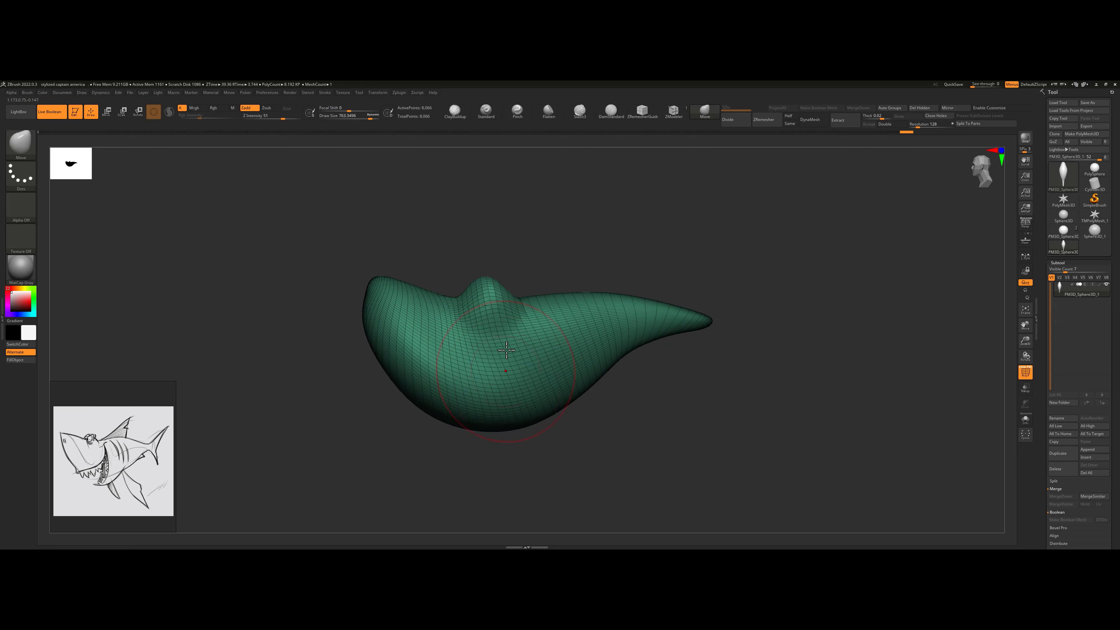
- Fill out the belly and rear back in side view and lengthen the tail with the Move brush
mouse_move(631, 301)
right_mouse_down("ctrl")
mouse_move(575, 293)
mouse_move(621, 319)
right_mouse_up("ctrl")
left_click_drag(621, 323, 662, 321)
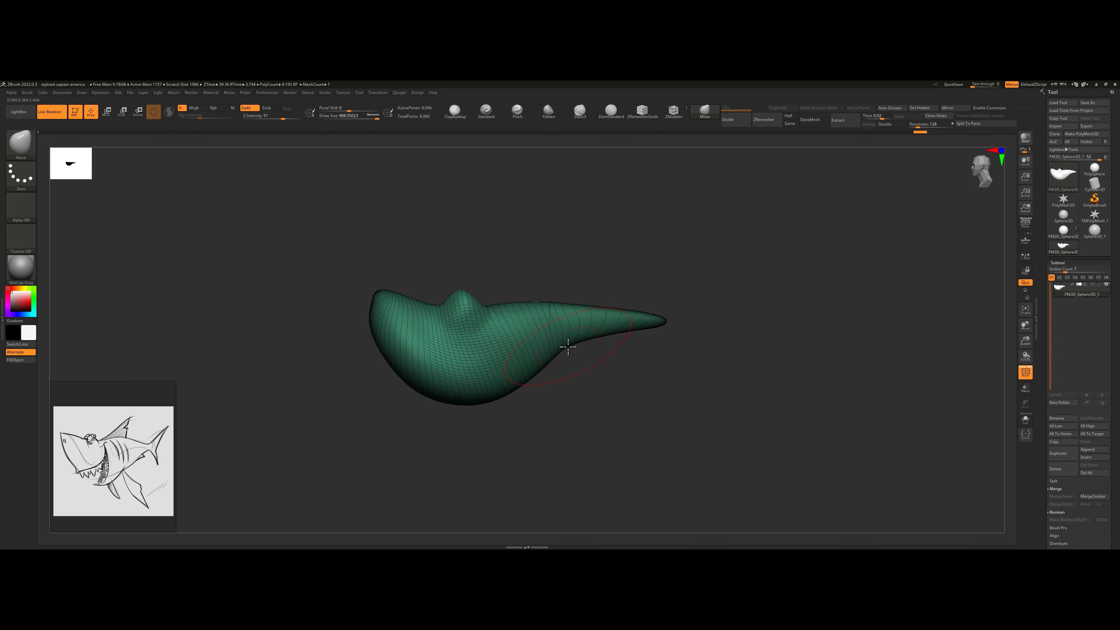
left_click_drag(522, 391, 471, 412)
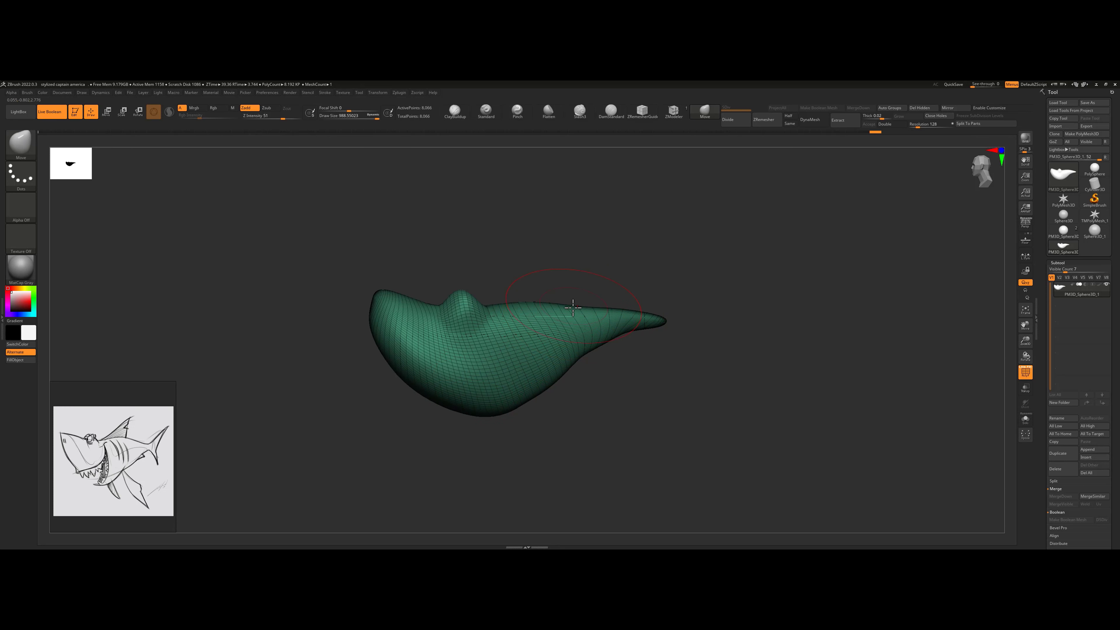
left_click_drag(573, 307, 558, 294)
left_click_drag(653, 321, 679, 320)
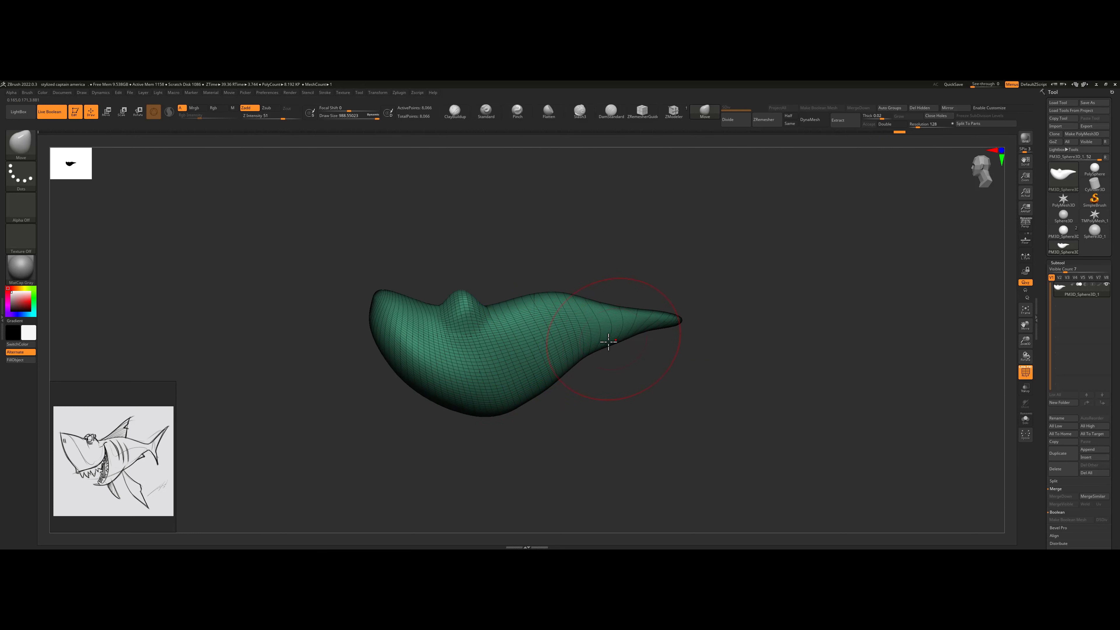
- Refine the tail taper from the top and underside views and raise the eye bump slightly
key("shift")
mouse_move(532, 285)
left_mouse_down()
mouse_move(637, 355)
mouse_move(621, 351)
left_mouse_up()
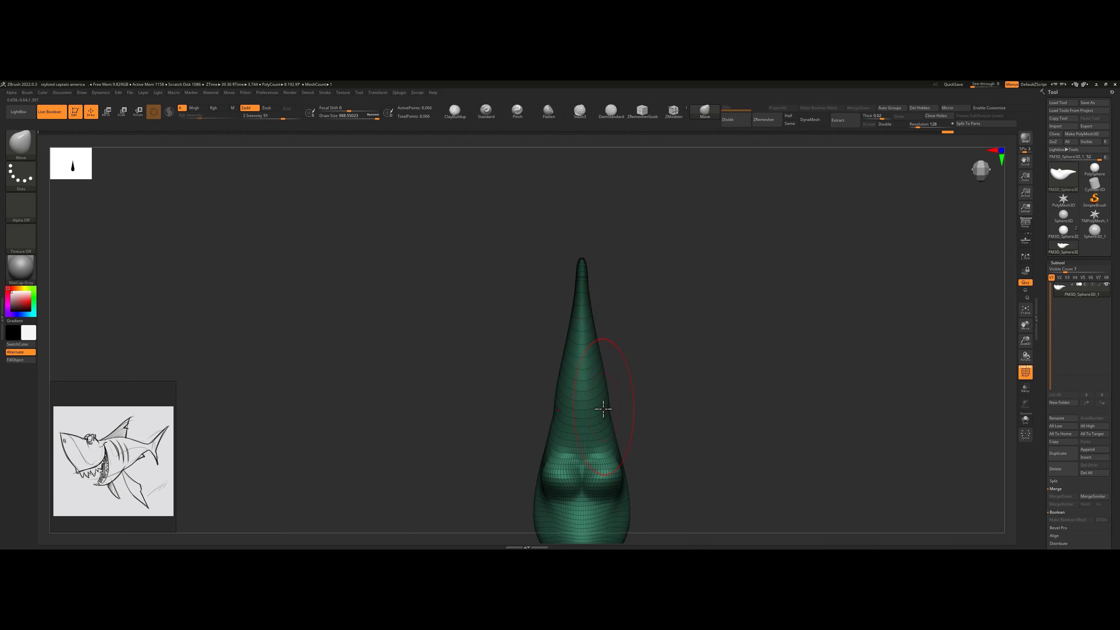
mouse_move(606, 408)
left_mouse_down()
mouse_move(624, 412)
mouse_move(614, 372)
mouse_move(632, 315)
mouse_move(632, 420)
mouse_move(613, 299)
left_mouse_up()
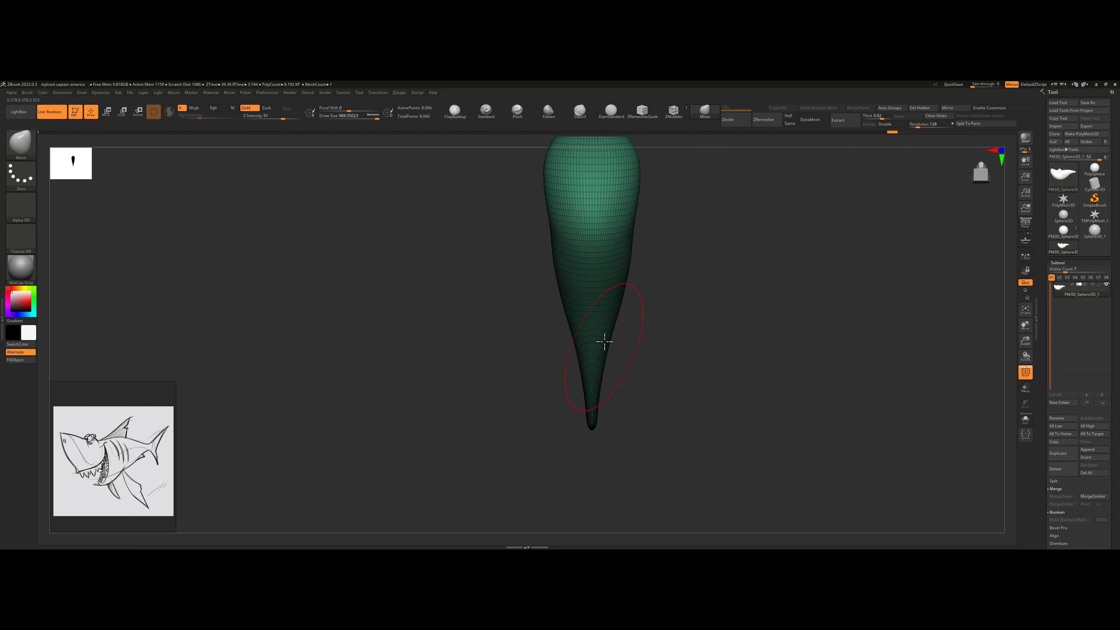
mouse_move(597, 365)
left_mouse_down()
mouse_move(649, 355)
mouse_move(627, 337)
mouse_move(599, 346)
left_mouse_up()
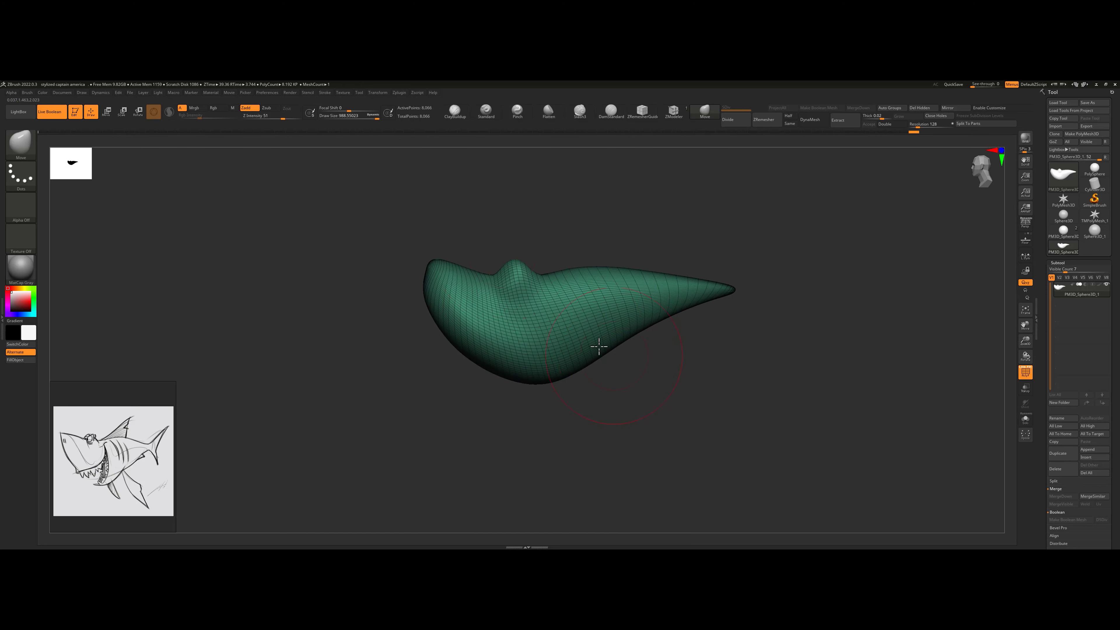
left_click_drag(515, 262, 515, 254)
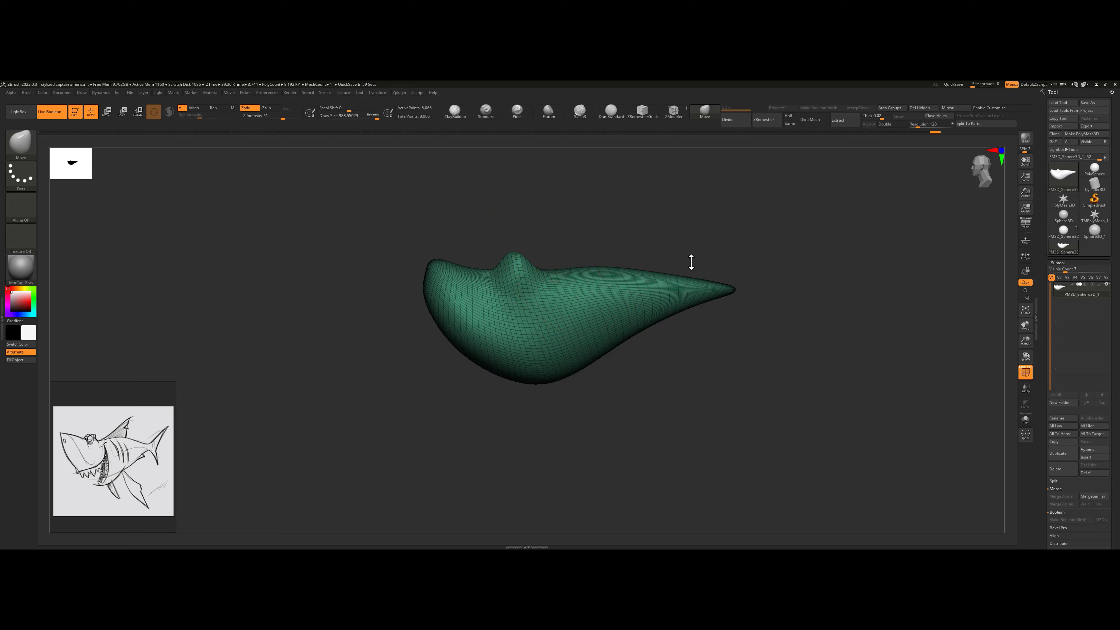
- Sculpt the start of the mouth across the underside of the head with a smaller Standard brush
key("s")
left_click_drag(723, 279, 695, 279)
left_click(486, 112)
mouse_move(449, 392)
left_mouse_down()
mouse_move(450, 362)
mouse_move(474, 387)
left_mouse_up()
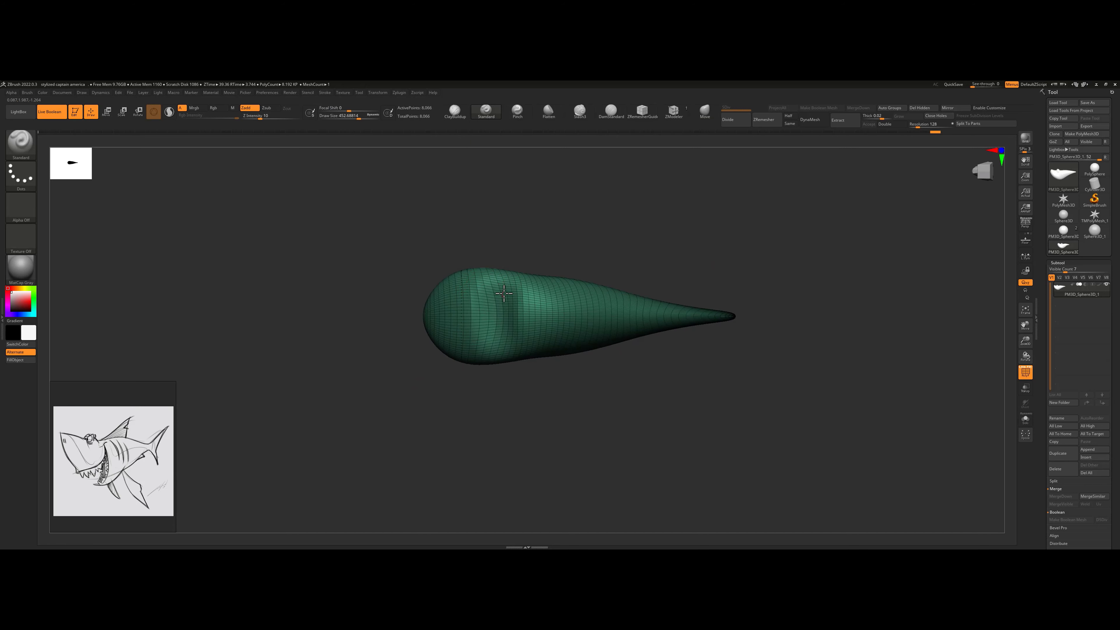
mouse_move(504, 293)
left_mouse_down()
mouse_move(493, 275)
mouse_move(499, 309)
left_mouse_up()
key("s")
left_click_drag(605, 199, 589, 337)
- Push the mouth cavity into the head with the Move brush to separate the snout from the lower jaw
left_click(705, 111)
key("s")
mouse_move(494, 290)
left_mouse_down()
mouse_move(504, 289)
mouse_move(478, 314)
left_mouse_up()
mouse_move(622, 264)
left_mouse_down()
mouse_move(535, 269)
mouse_move(494, 288)
left_mouse_up()
key("s")
left_click_drag(517, 287, 514, 286, "shift")
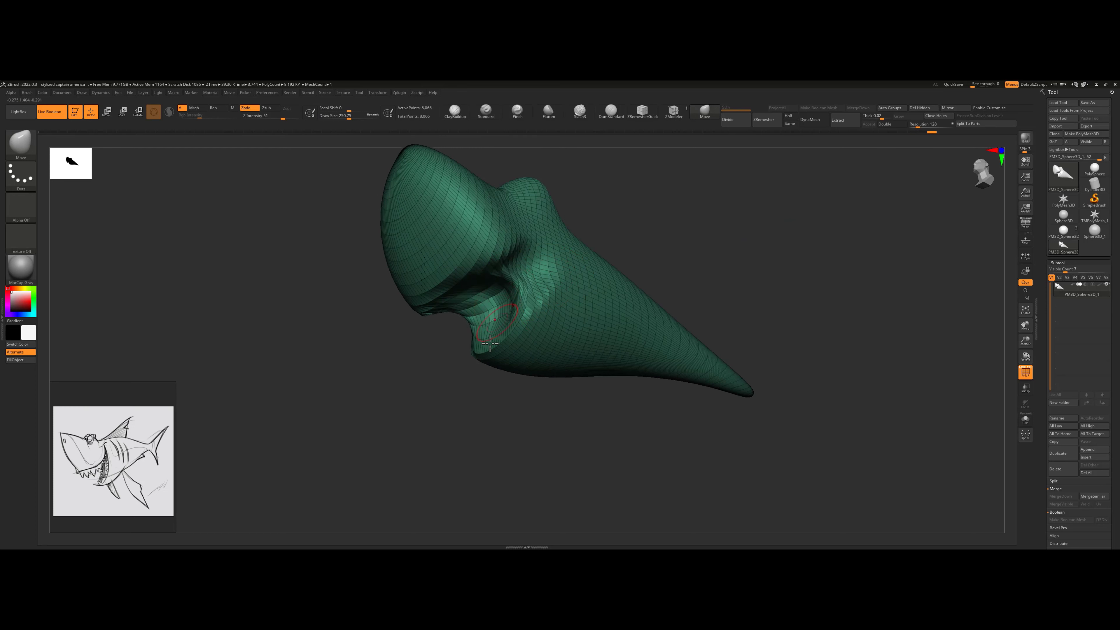
- Smooth the creases inside the mouth and reshape the mouth corner and upper edge
left_click_drag(485, 442, 497, 320, "shift")
mouse_move(517, 260)
left_mouse_down()
mouse_move(534, 218)
mouse_move(554, 209)
left_mouse_up()
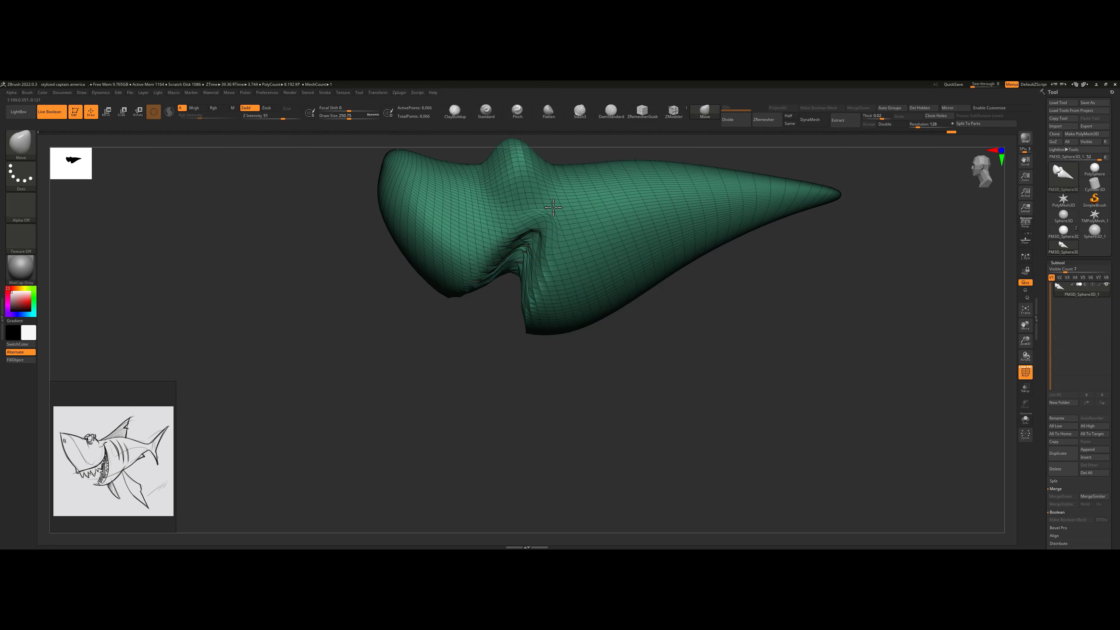
left_click_drag(515, 268, 516, 259, "shift")
mouse_move(500, 314)
left_mouse_down()
mouse_move(517, 283)
mouse_move(507, 274)
mouse_move(484, 320)
left_mouse_up()
left_click_drag(574, 201, 610, 172)
- Adjust the mouth opening and lip edges from several angles with a larger Move brush
key("]")
mouse_move(505, 286)
left_mouse_down()
mouse_move(482, 286)
mouse_move(508, 311)
mouse_move(501, 301)
left_mouse_up()
left_click_drag(570, 238, 576, 206)
left_click_drag(541, 286, 542, 306)
left_click_drag(592, 269, 606, 270)
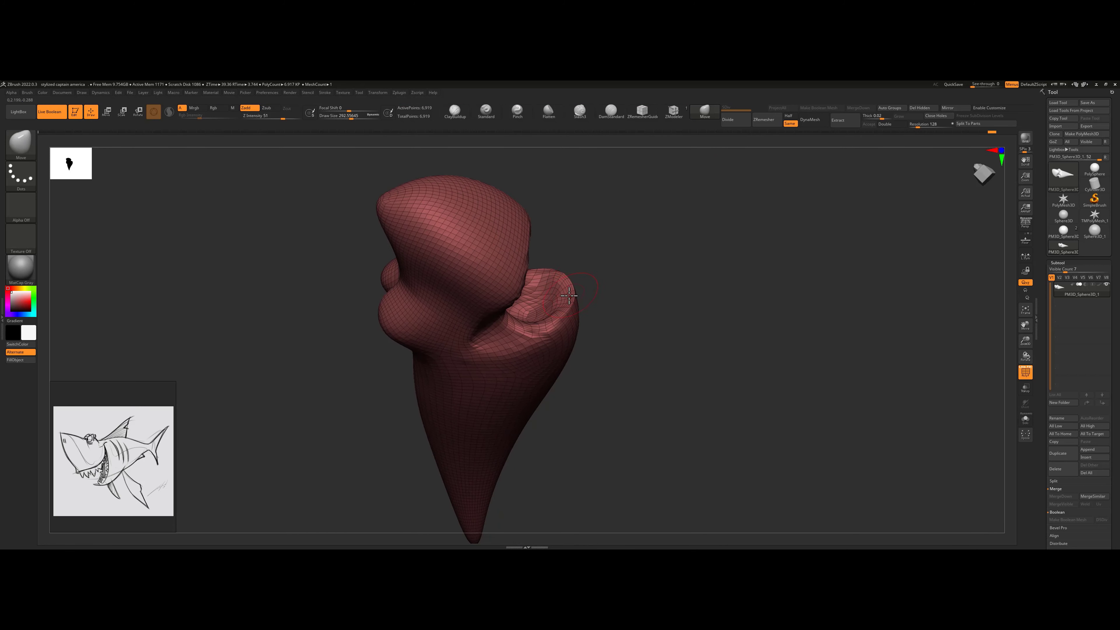
- Shape the inner rim and floor of the lower jaw with a smaller Move brush
key("s")
left_click(563, 297)
left_click_drag(530, 303, 531, 307)
left_click_drag(596, 270, 612, 268)
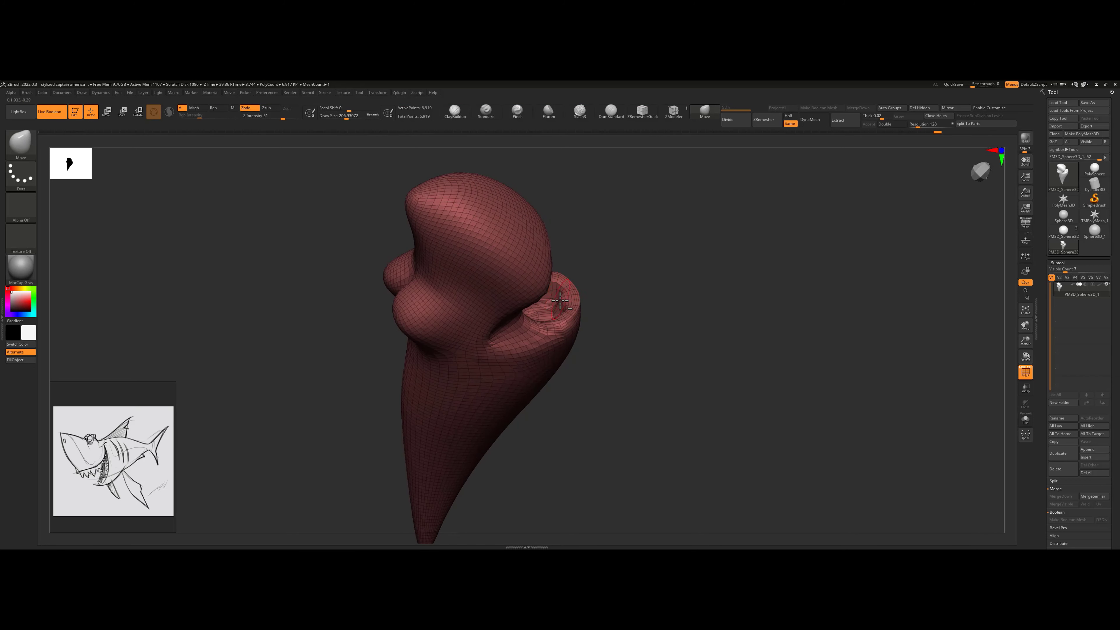
left_click_drag(545, 310, 542, 313, "alt")
- Refine the mouth rim and inner cavity beneath the snout with a resized Move brush
mouse_move(608, 267)
left_mouse_down()
mouse_move(556, 253)
mouse_move(493, 265)
left_mouse_up()
key("s")
left_click(517, 266)
left_click_drag(586, 245, 582, 262)
left_click_drag(514, 277, 515, 276)
left_click_drag(613, 226, 602, 208)
left_click_drag(515, 254, 535, 253, "alt")
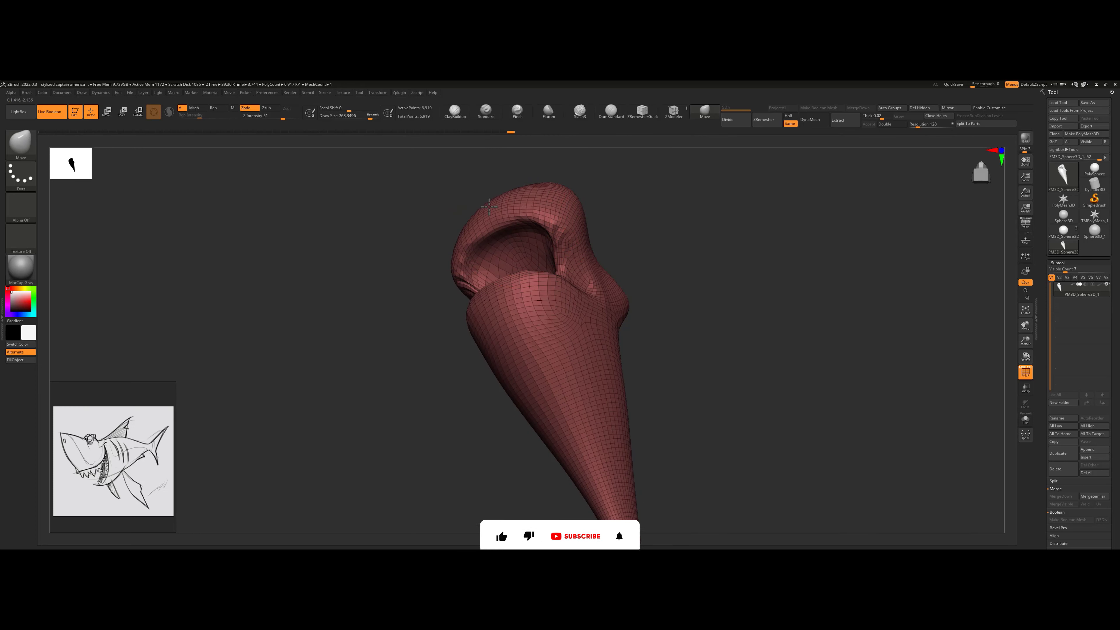
- Reshape and smooth the front of the snout and pull the mouth corner back toward the tail
mouse_move(490, 178)
left_mouse_down()
mouse_move(593, 201)
mouse_move(618, 221)
mouse_move(618, 344)
left_mouse_up()
left_click_drag(618, 344, 560, 339)
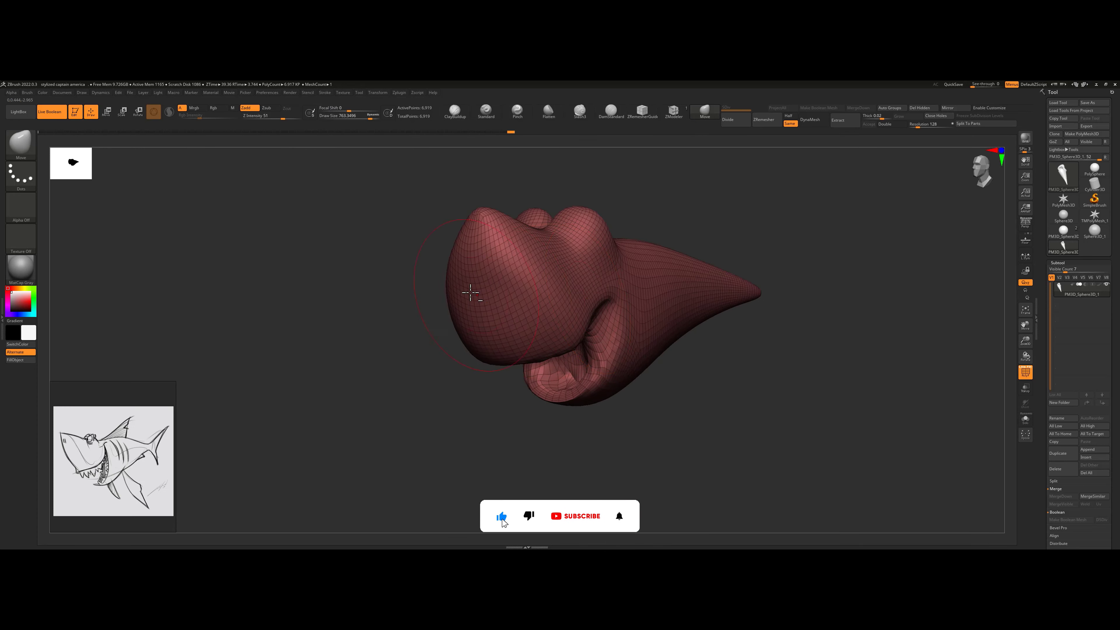
left_click_drag(481, 293, 467, 286)
left_click_drag(445, 342, 418, 350)
left_click_drag(463, 294, 467, 297)
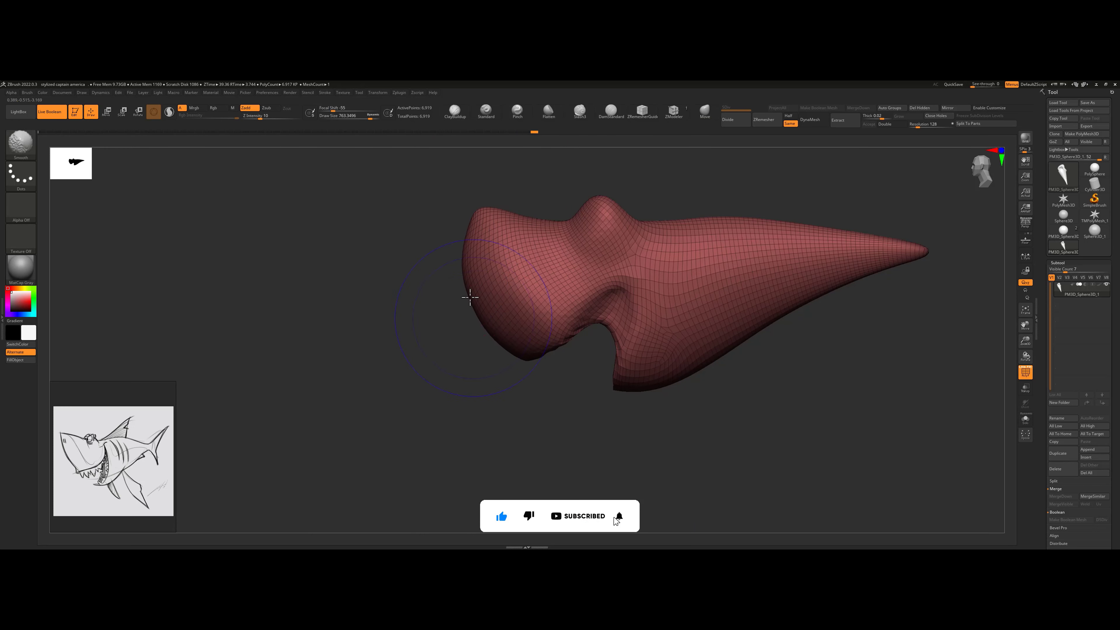
left_click_drag(542, 396, 453, 402, "alt")
mouse_move(502, 315)
left_mouse_down()
mouse_move(519, 320)
mouse_move(553, 279)
mouse_move(562, 294)
left_mouse_up()
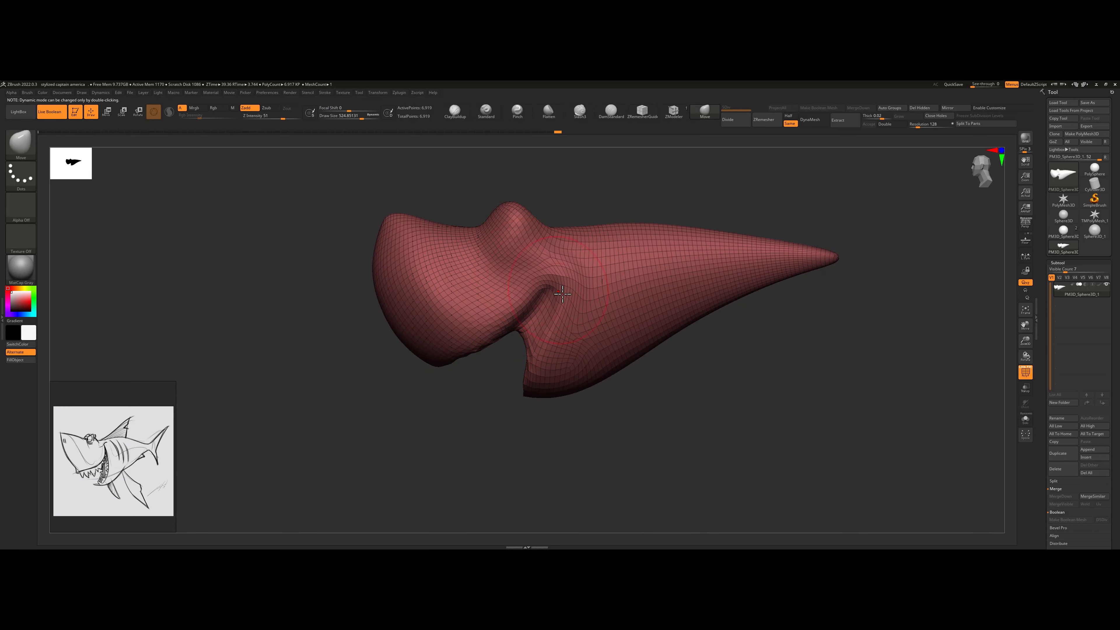
- Open up the mouth corner with a smaller Move brush and smooth the cavity behind it
left_click_drag(541, 367, 545, 368)
left_click_drag(507, 355, 518, 336)
key("s")
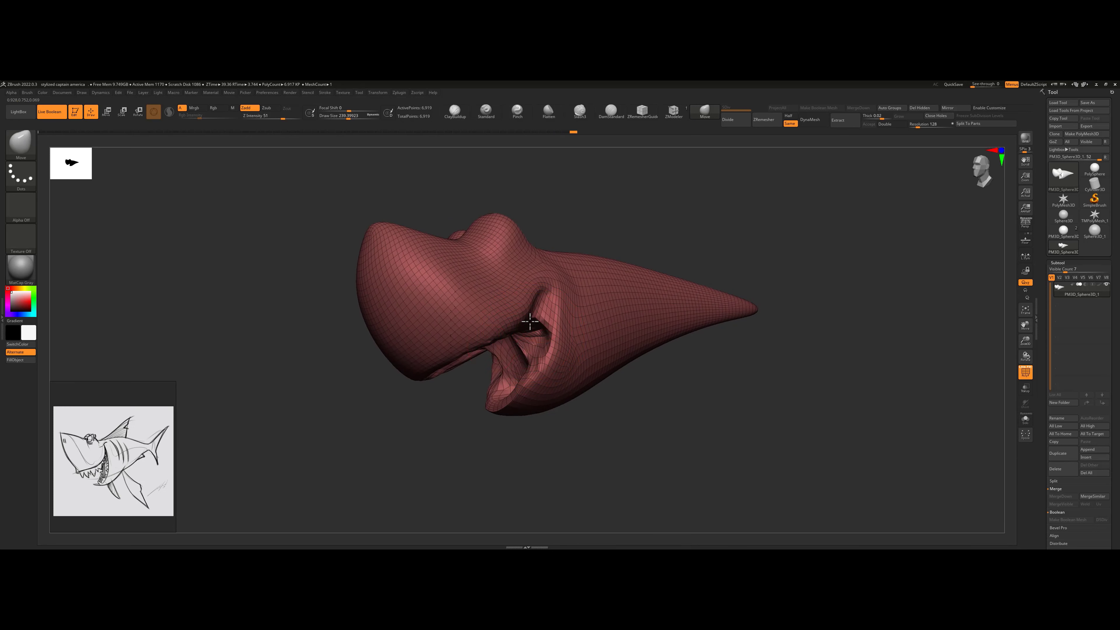
left_click_drag(469, 387, 476, 384)
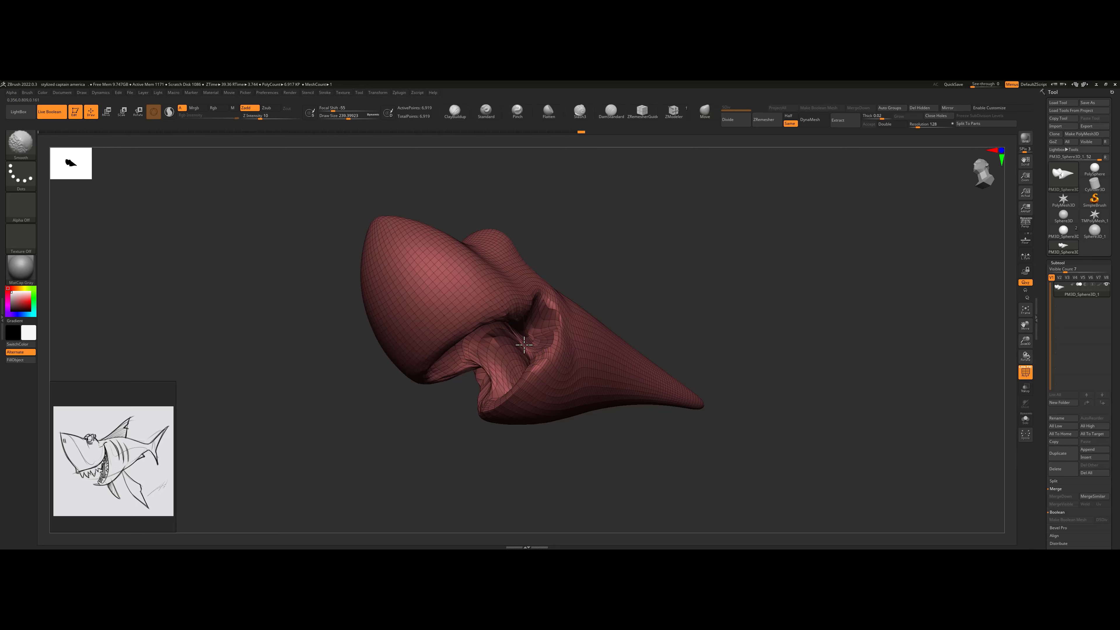
mouse_move(530, 338)
left_mouse_down("shift")
mouse_move(522, 342)
mouse_move(537, 331)
mouse_move(532, 340)
left_mouse_up("shift")
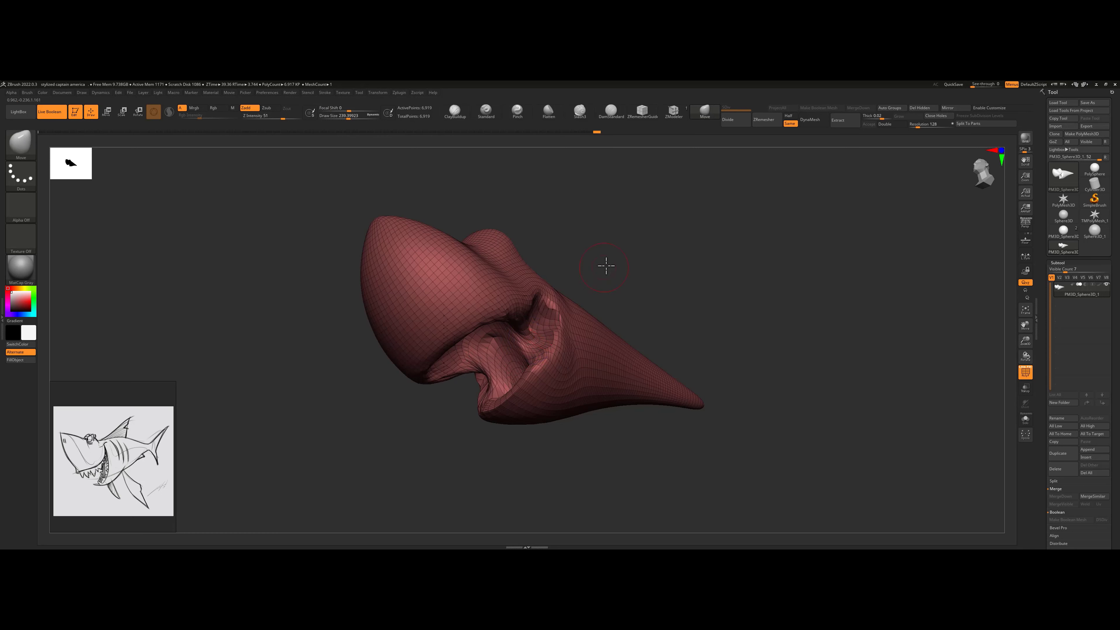
left_click_drag(604, 263, 537, 316)
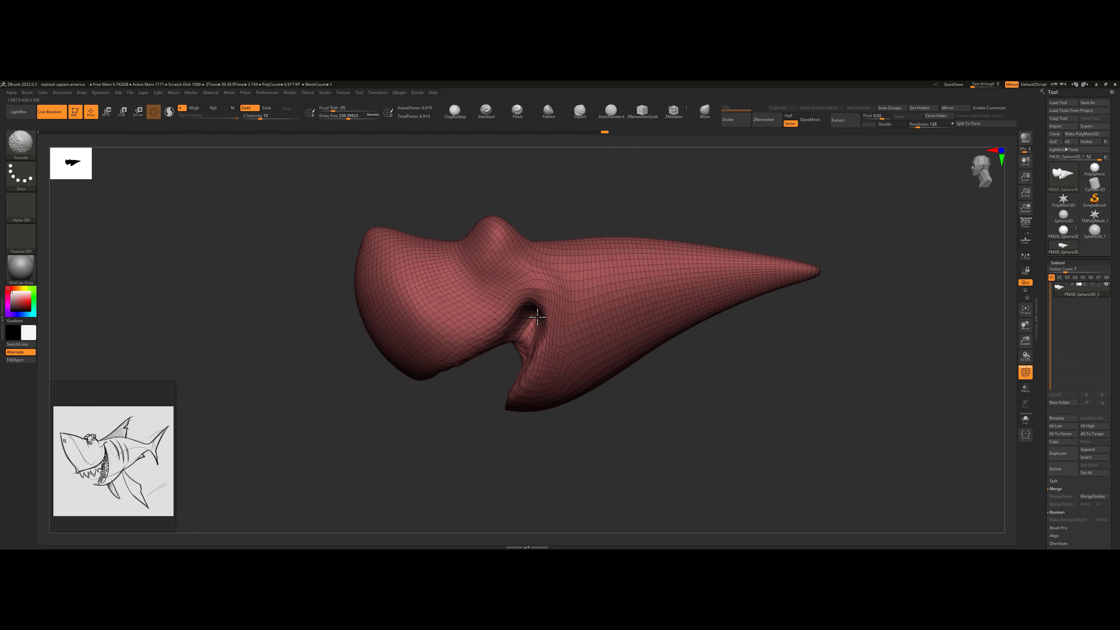
- Reshape the lower jaw rim and the inner mouth walls with the Move brush
left_click_drag(476, 384, 628, 318)
left_click_drag(560, 288, 489, 341)
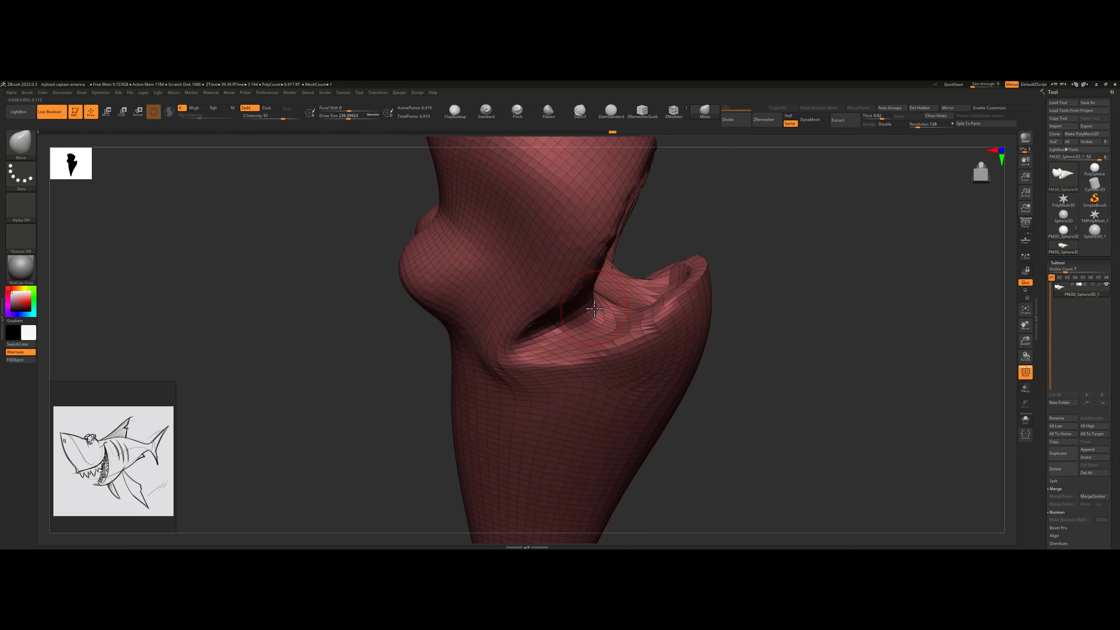
left_click_drag(545, 306, 584, 314)
right_click_drag(584, 314, 584, 317)
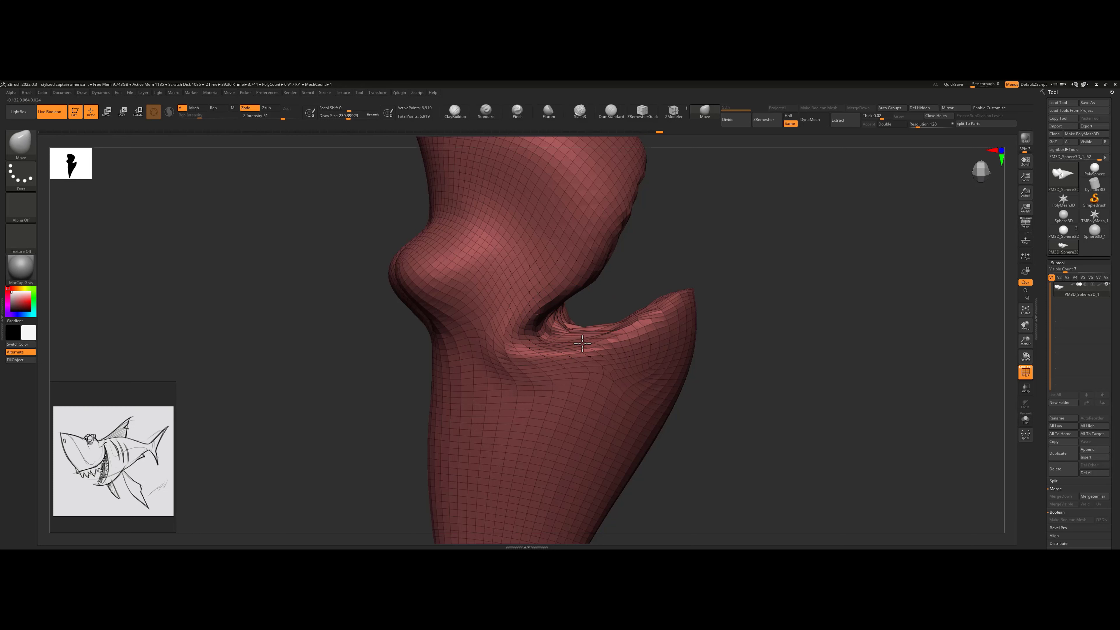
right_click_drag(583, 345, 582, 317)
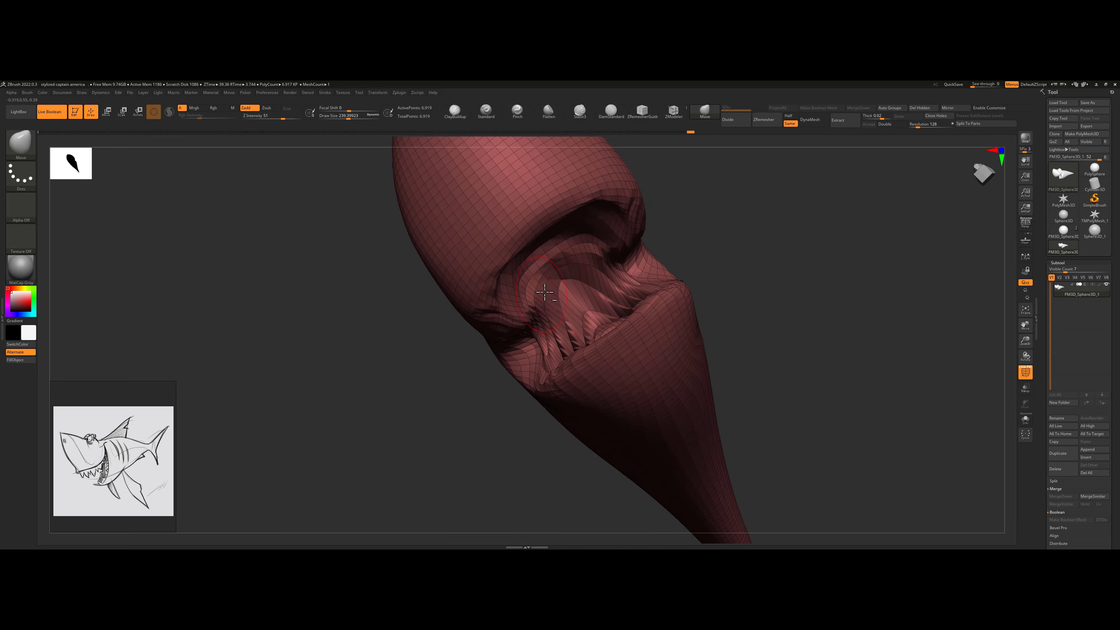
left_click_drag(544, 292, 517, 303)
- Smooth the mouth interior and rebuild the shark's topology with two ZRemesher passes
right_click_drag(674, 237, 618, 274)
left_click_drag(612, 282, 591, 305, "shift")
right_click_drag(590, 304, 661, 265)
left_click(767, 122)
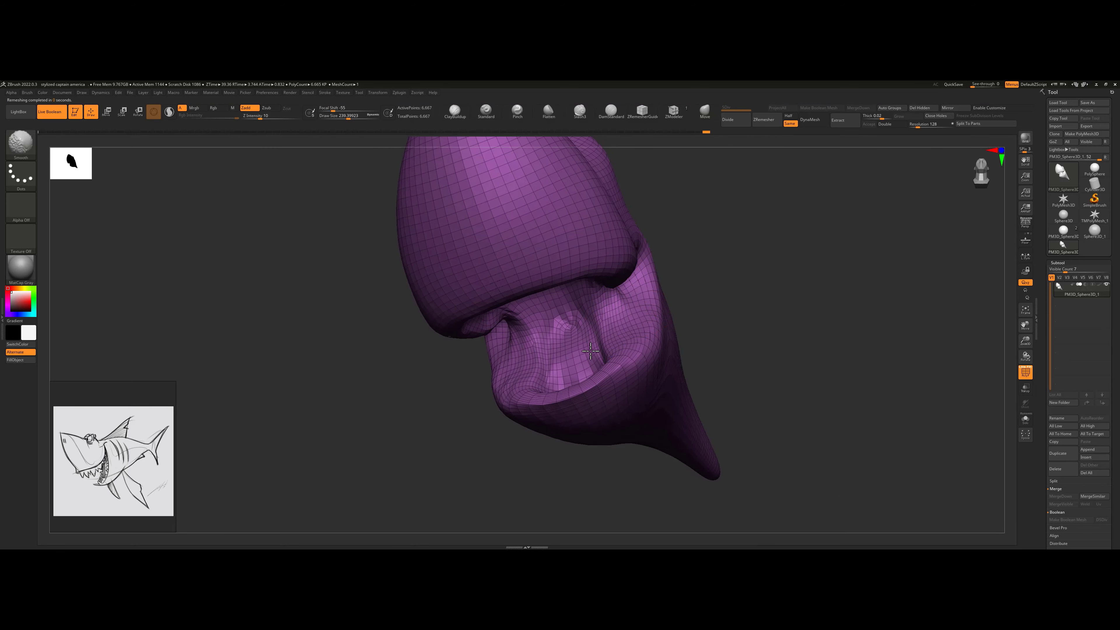
mouse_move(701, 255)
right_mouse_down()
mouse_move(608, 297)
mouse_move(635, 265)
right_mouse_up()
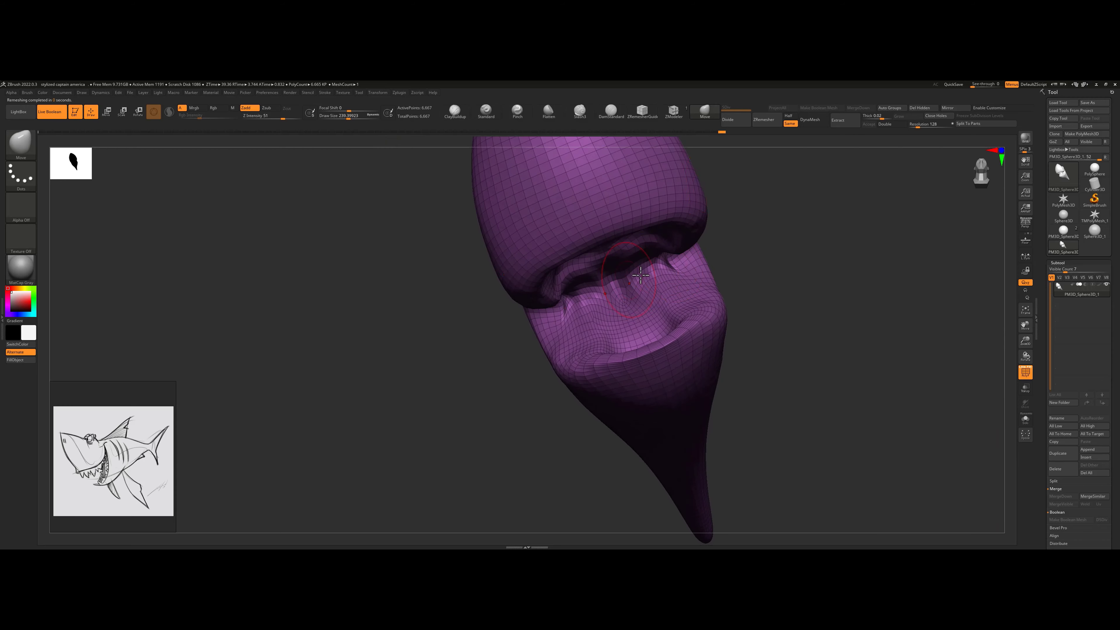
left_click(756, 125)
left_click_drag(632, 291, 612, 278, "shift")
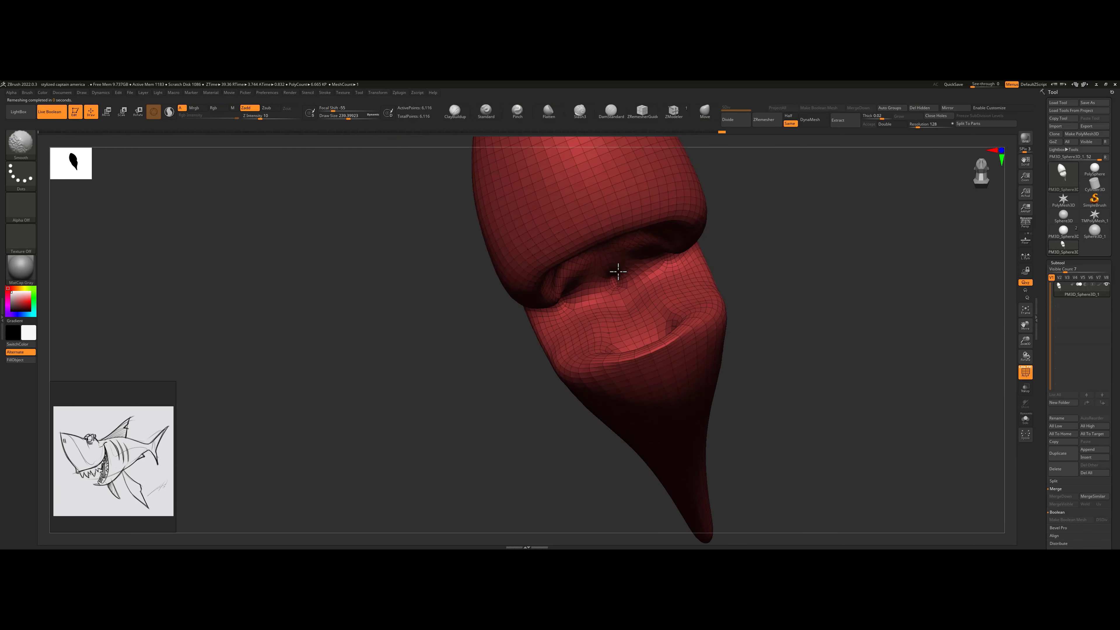
mouse_move(595, 277)
right_mouse_down()
mouse_move(733, 234)
mouse_move(705, 248)
mouse_move(706, 176)
mouse_move(630, 289)
right_mouse_up()
- Adjust the mouth gap between the snout underside and lower jaw in side view with a resized Move brush
left_click(673, 173, "ctrl")
left_click(673, 173, "ctrl")
right_click_drag(630, 289, 563, 343, "alt")
key("s")
left_click_drag(547, 366, 561, 367)
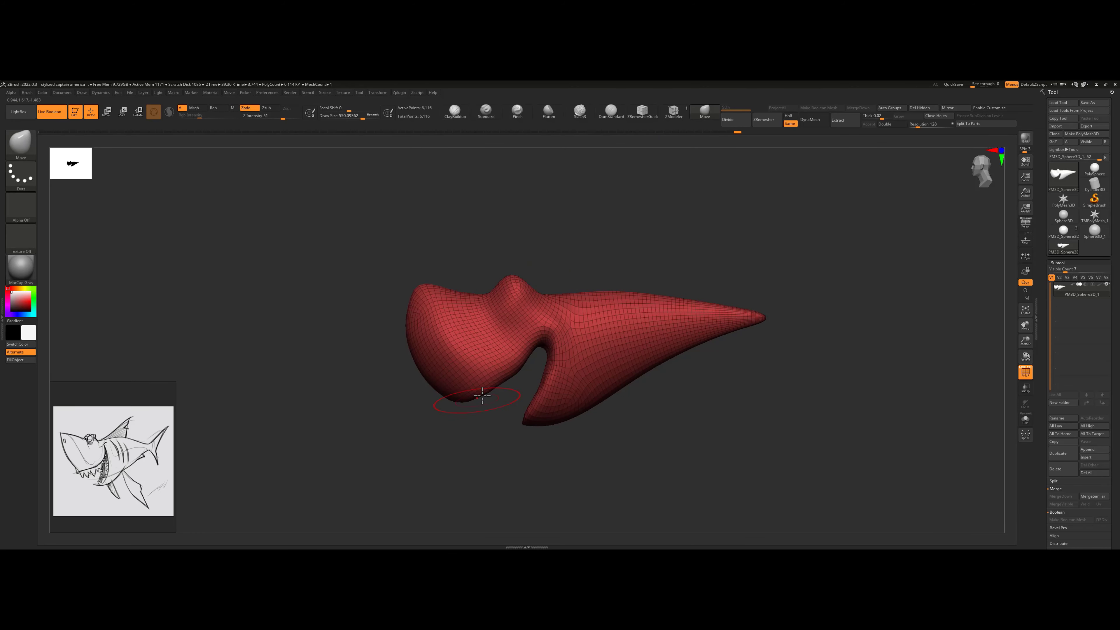
key("s")
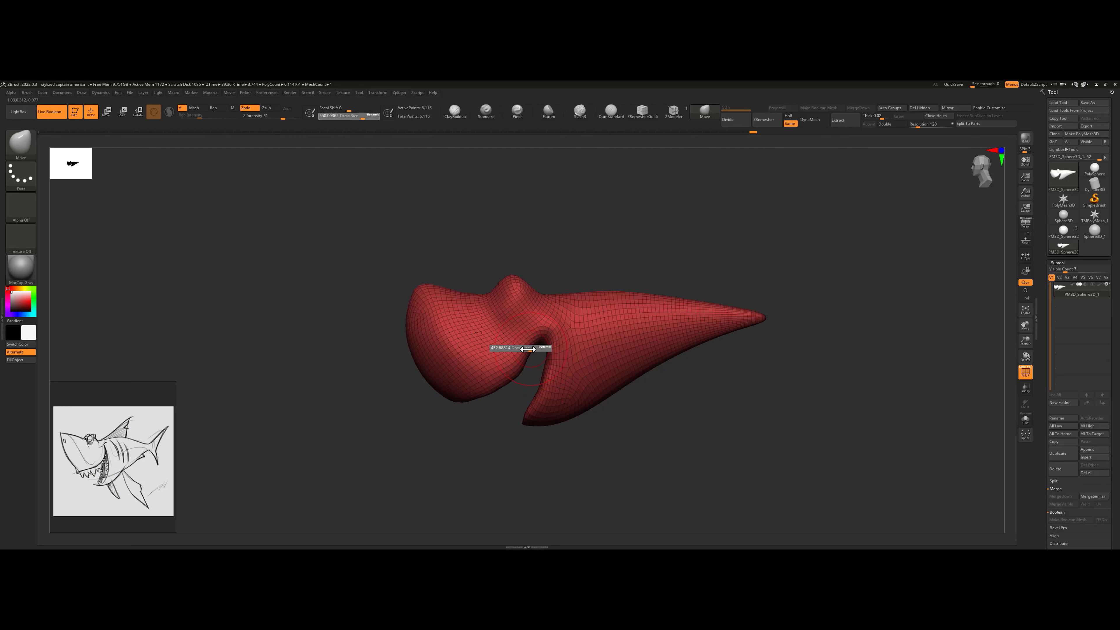
left_click_drag(552, 359, 546, 359)
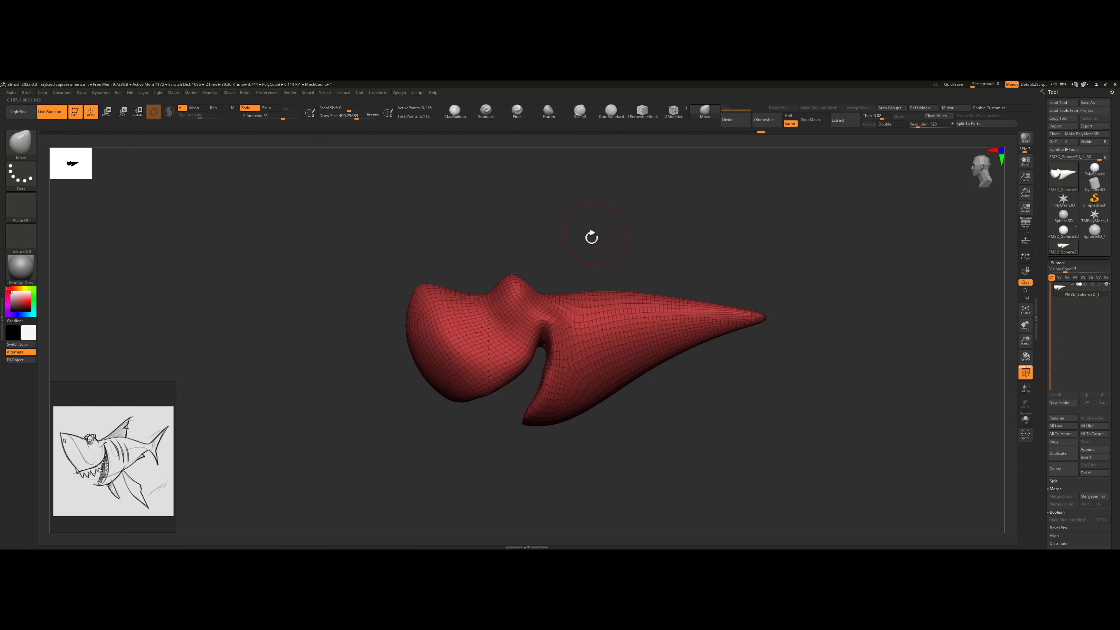
- Carve the crease around the mouth corner with the DamStandard brush and smooth it
right_click_drag(592, 236, 595, 176, "ctrl")
left_click(611, 112)
key("s")
left_click_drag(545, 309, 510, 343)
mouse_move(512, 331)
left_mouse_down("shift")
mouse_move(547, 297)
mouse_move(582, 329)
left_mouse_up("shift")
right_click_drag(528, 393, 530, 374, "ctrl")
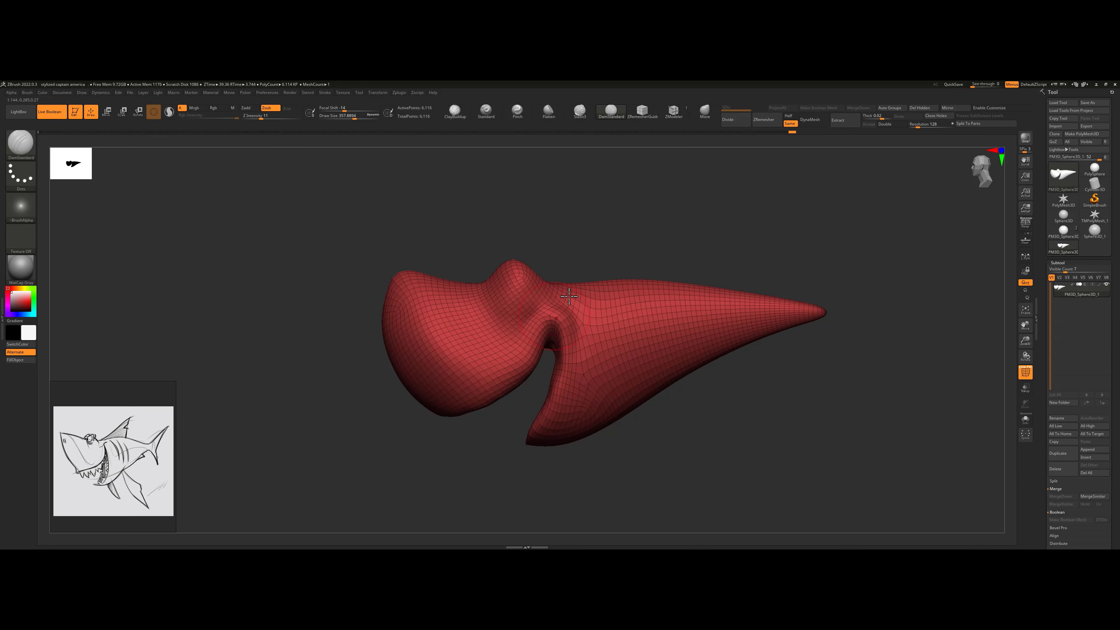
- Switch back to the Move brush and smooth the surface just behind the mouth corner
left_click(704, 110)
key("shift")
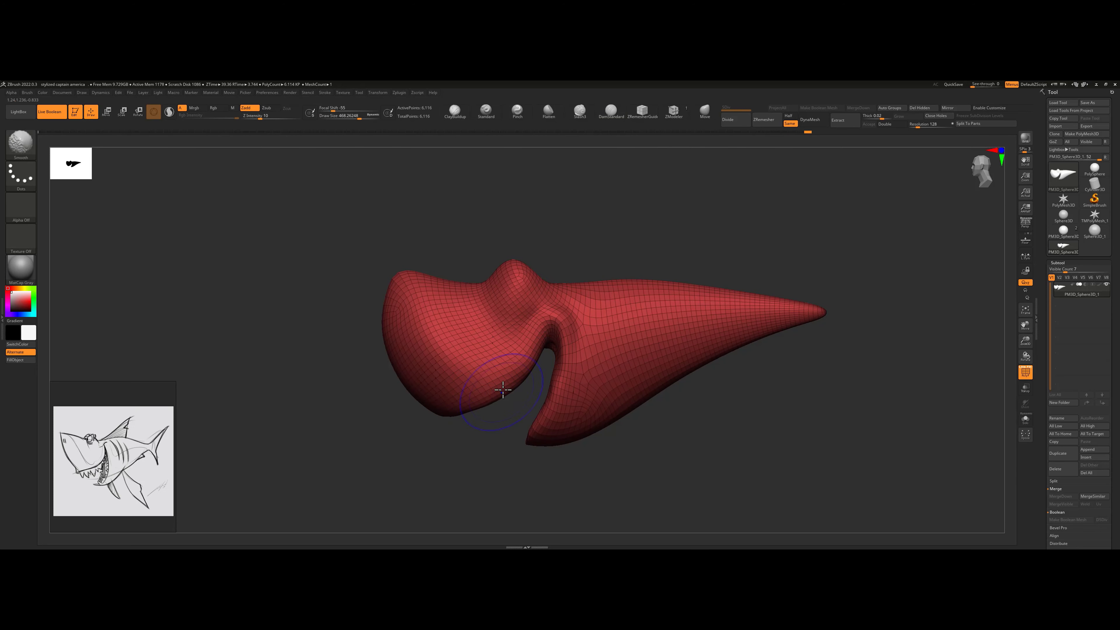
left_click_drag(571, 336, 578, 319, "shift")
mouse_move(598, 244)
right_mouse_down("ctrl")
mouse_move(507, 283)
mouse_move(605, 282)
right_mouse_up("ctrl")
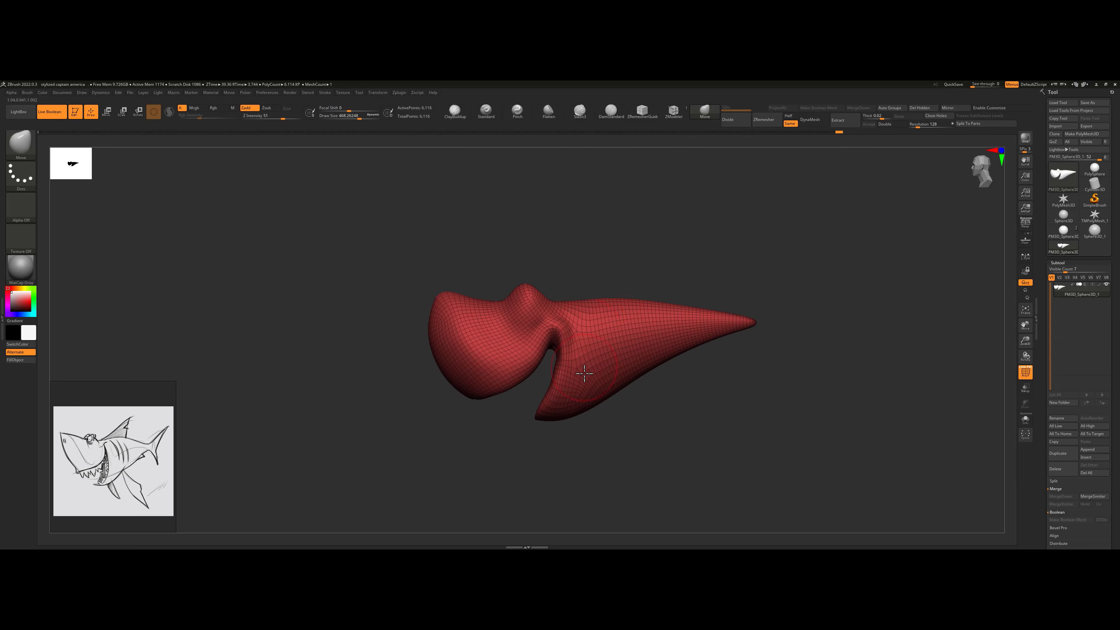
- Carve a diagonal groove along the flank behind the lower jaw with the DamStandard brush
right_click_drag(622, 239, 602, 178)
right_click_drag(647, 386, 640, 331)
right_click_drag(591, 194, 596, 242)
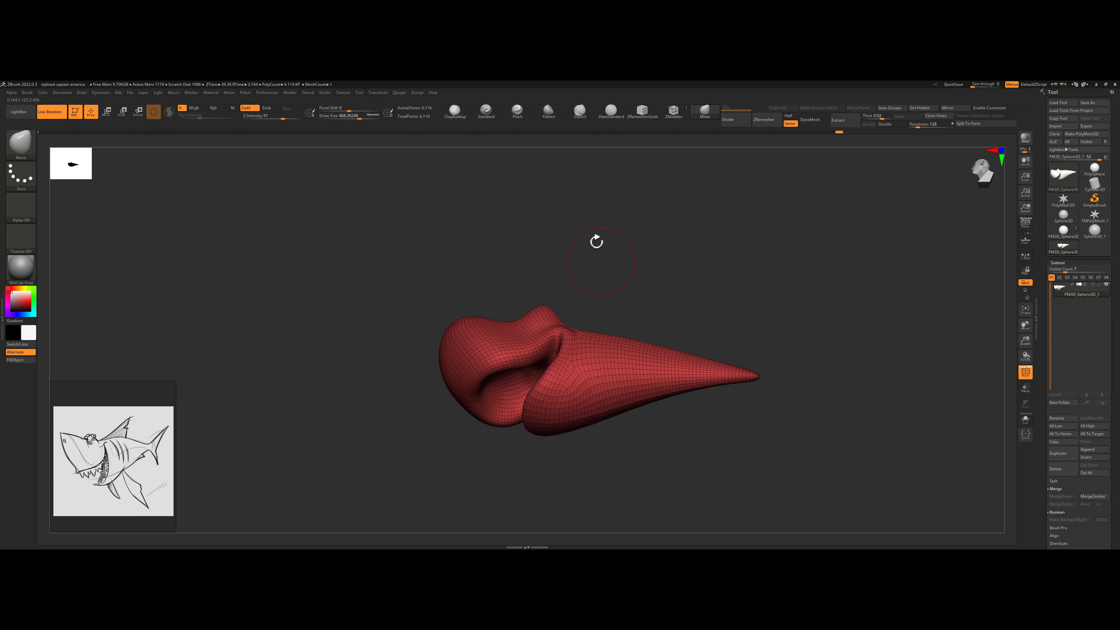
key("b")
key("d")
key("s")
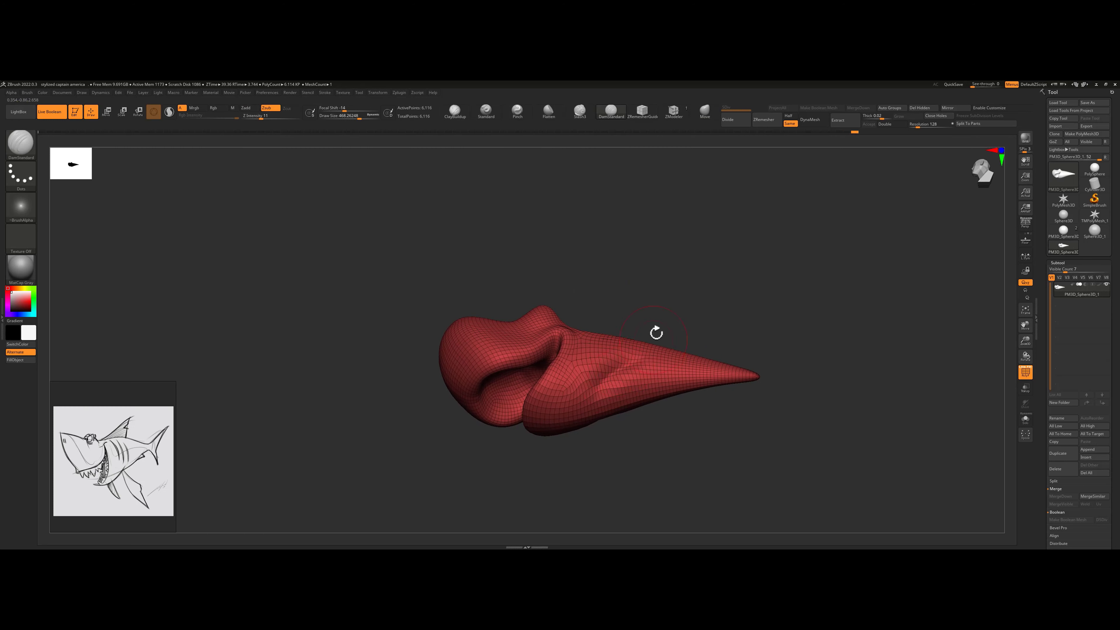
right_click_drag(656, 332, 628, 361)
- Deepen the belly and lower jaw and raise the back into an arch with the Move brush at draw size 1000
key("b")
key("m")
key("v")
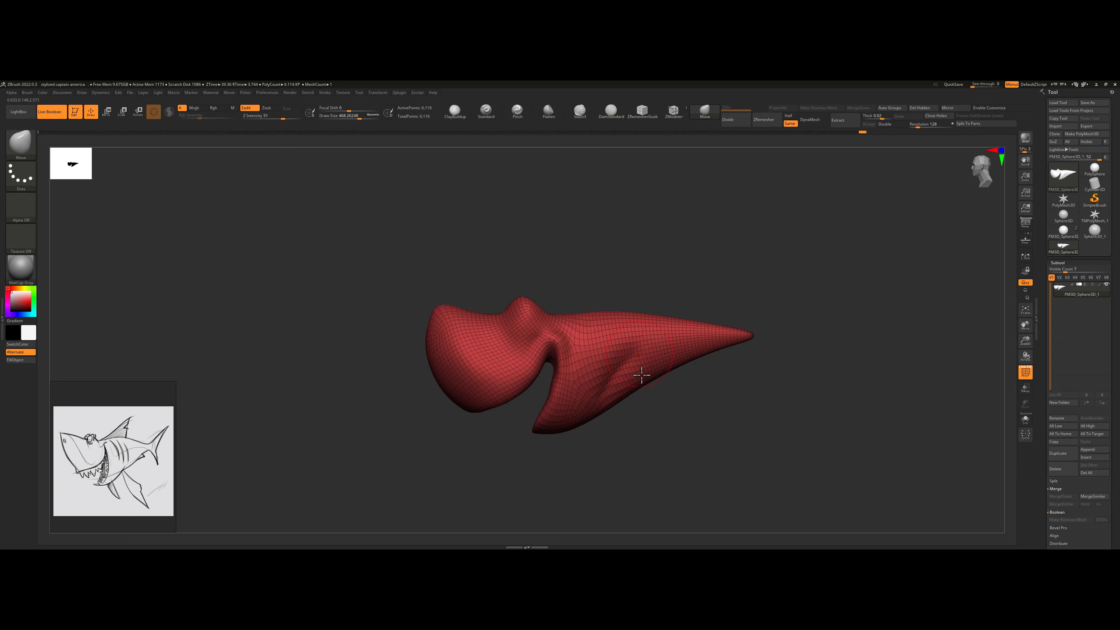
left_click_drag(643, 388, 648, 406)
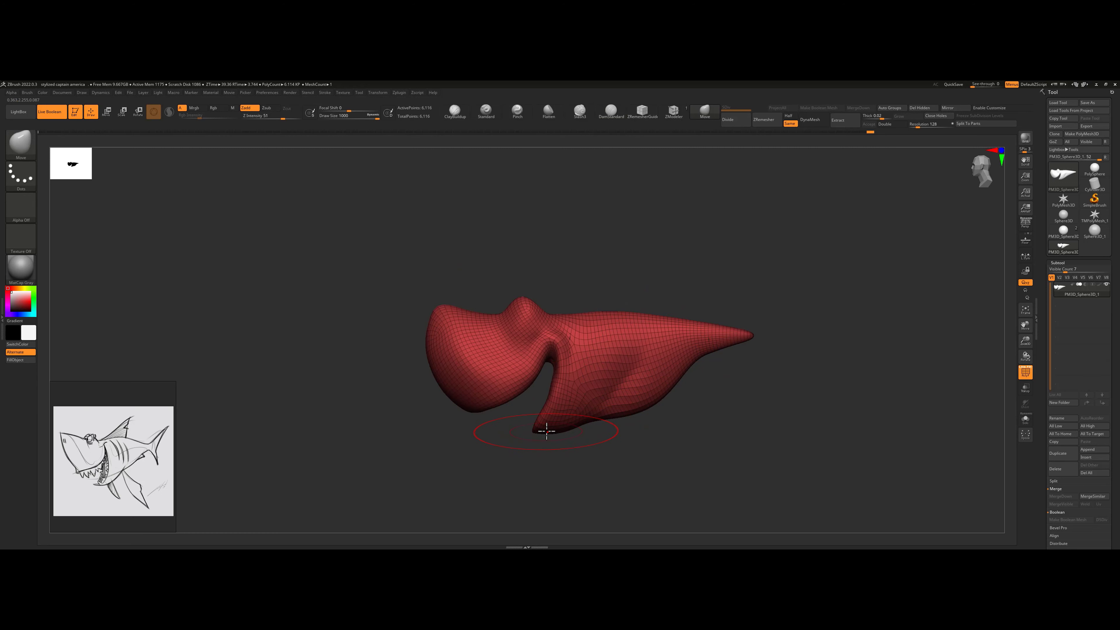
mouse_move(547, 431)
left_mouse_down()
mouse_move(541, 454)
mouse_move(587, 450)
left_mouse_up()
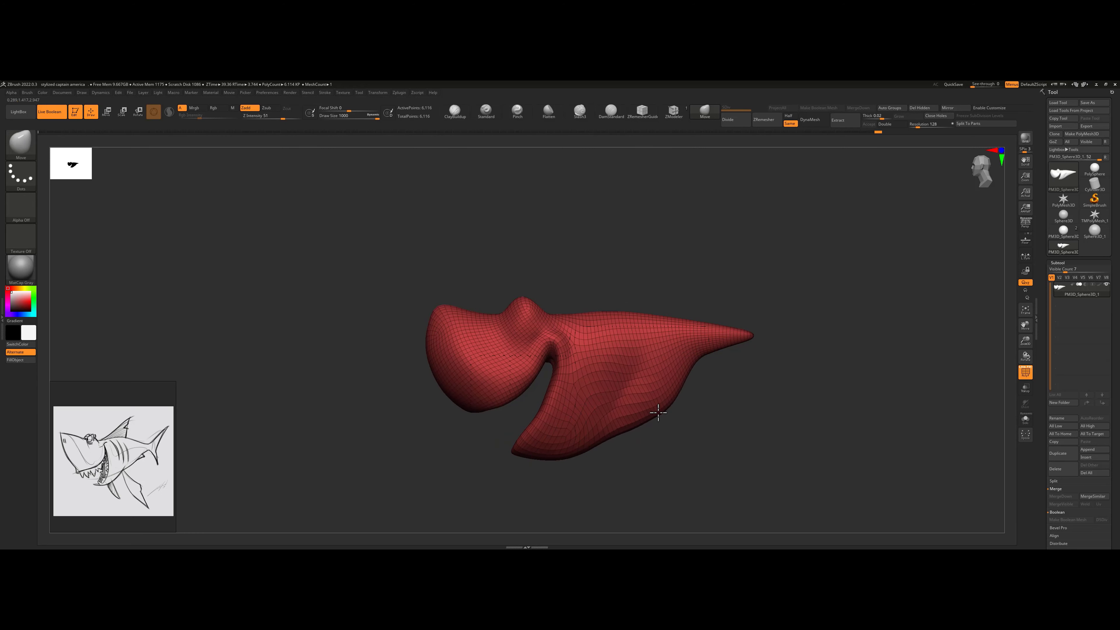
left_click_drag(619, 319, 607, 297)
left_click_drag(679, 324, 687, 308)
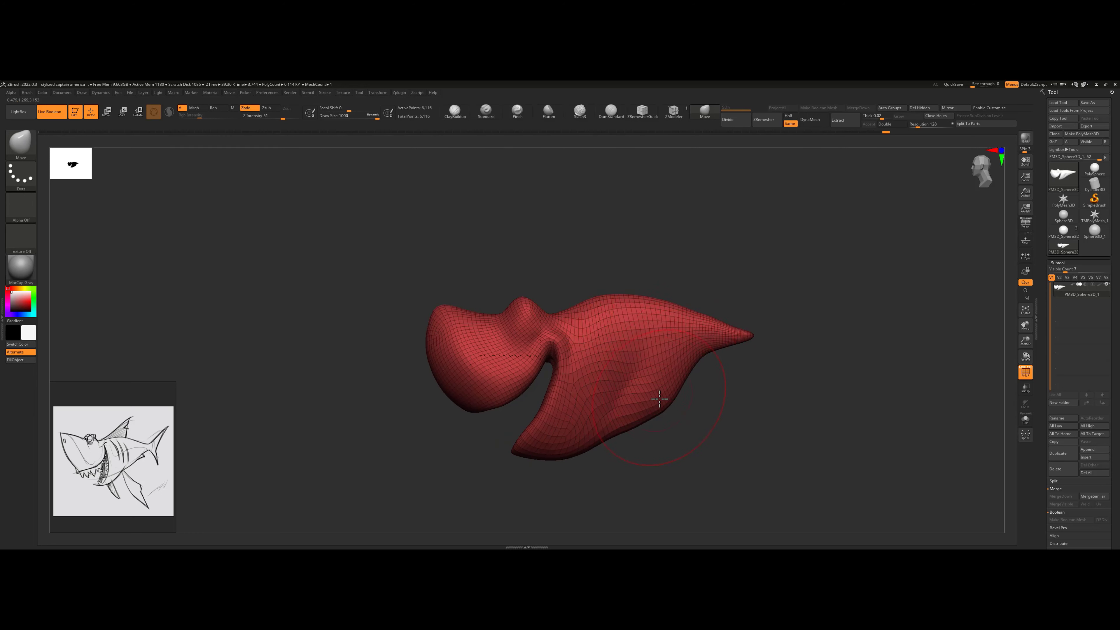
mouse_move(659, 399)
left_mouse_down()
mouse_move(658, 375)
mouse_move(708, 375)
mouse_move(649, 419)
left_mouse_up()
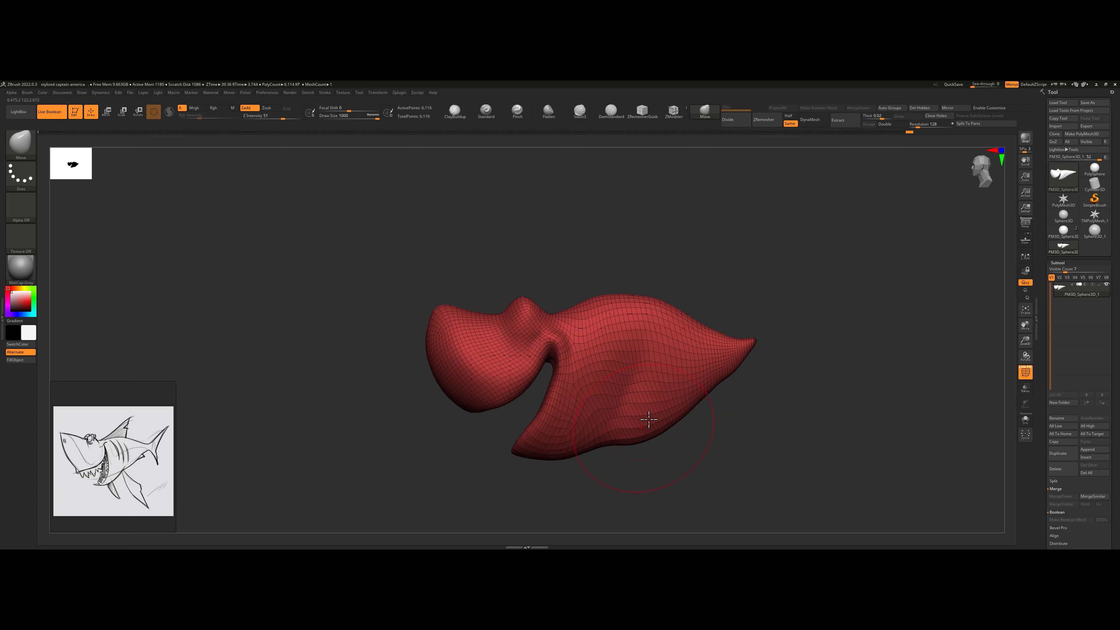
- Stretch the tail tip backward, fill out its underside and remesh the body with ZRemesher
left_click_drag(752, 341, 815, 336)
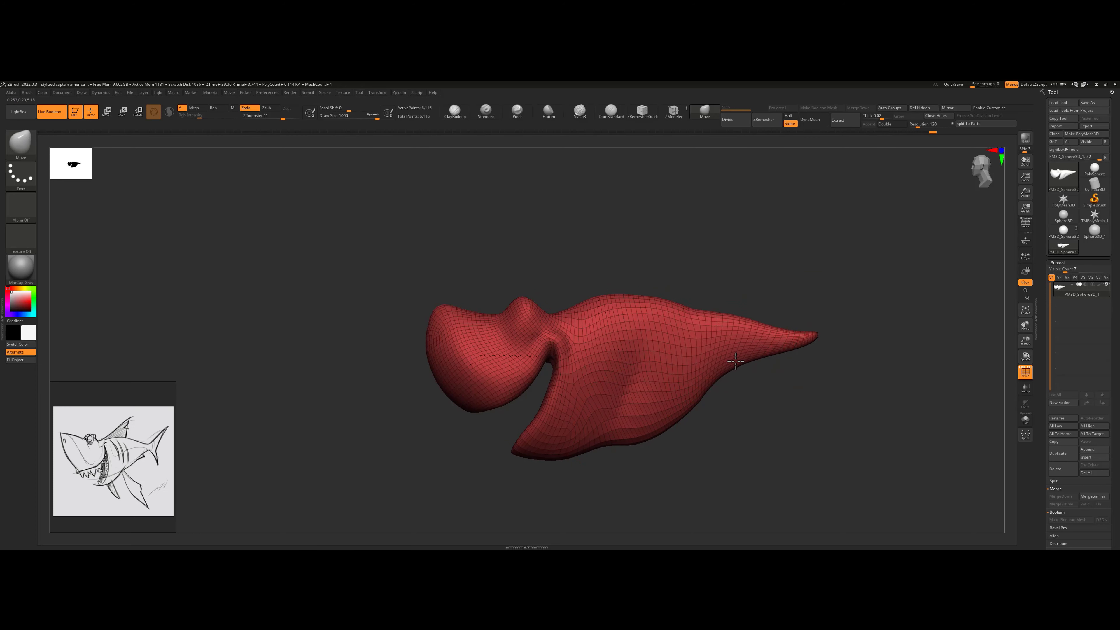
left_click_drag(736, 360, 730, 395)
left_click(764, 119)
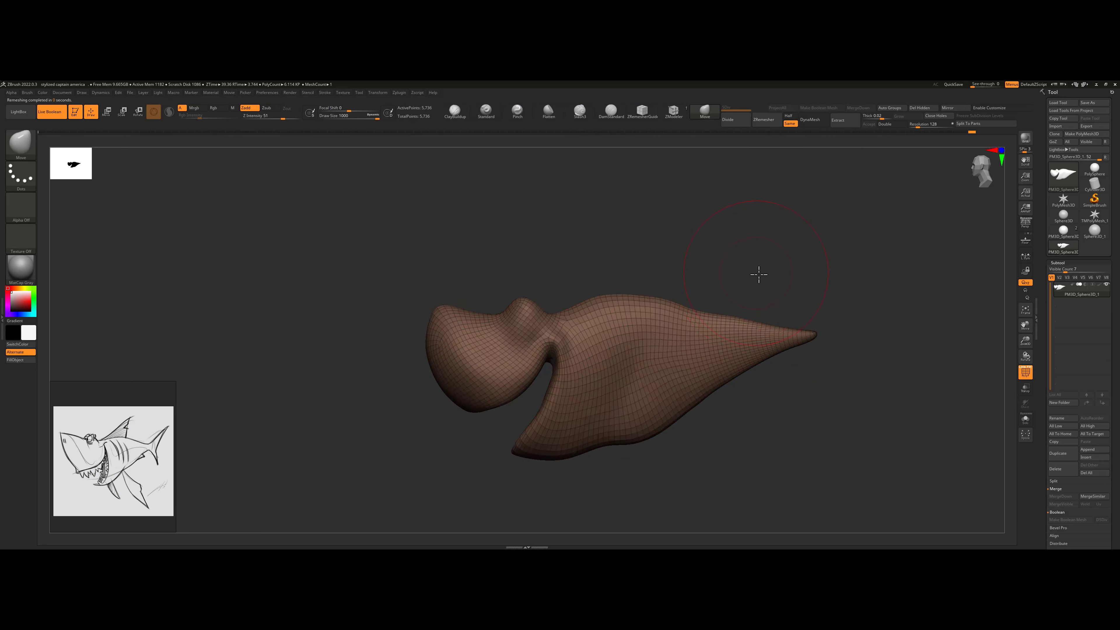
- Smooth the groove out of the flank and refine the back's arch with the Move brush
mouse_move(758, 274)
left_mouse_down()
mouse_move(505, 342)
mouse_move(669, 342)
mouse_move(633, 363)
left_mouse_up()
key("shift")
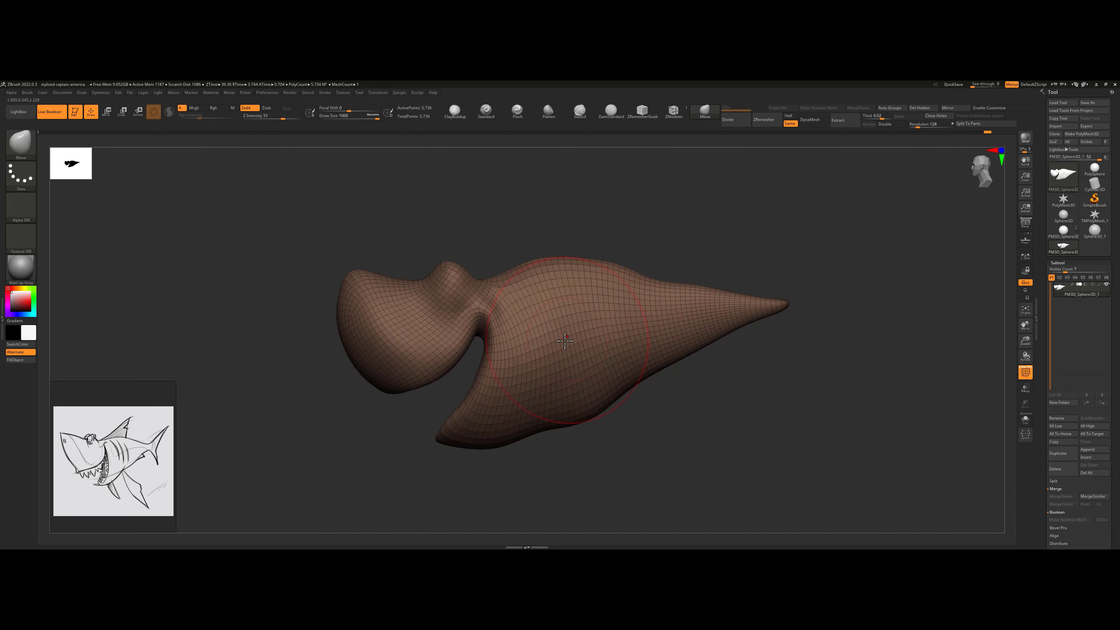
right_click_drag(571, 371, 567, 398)
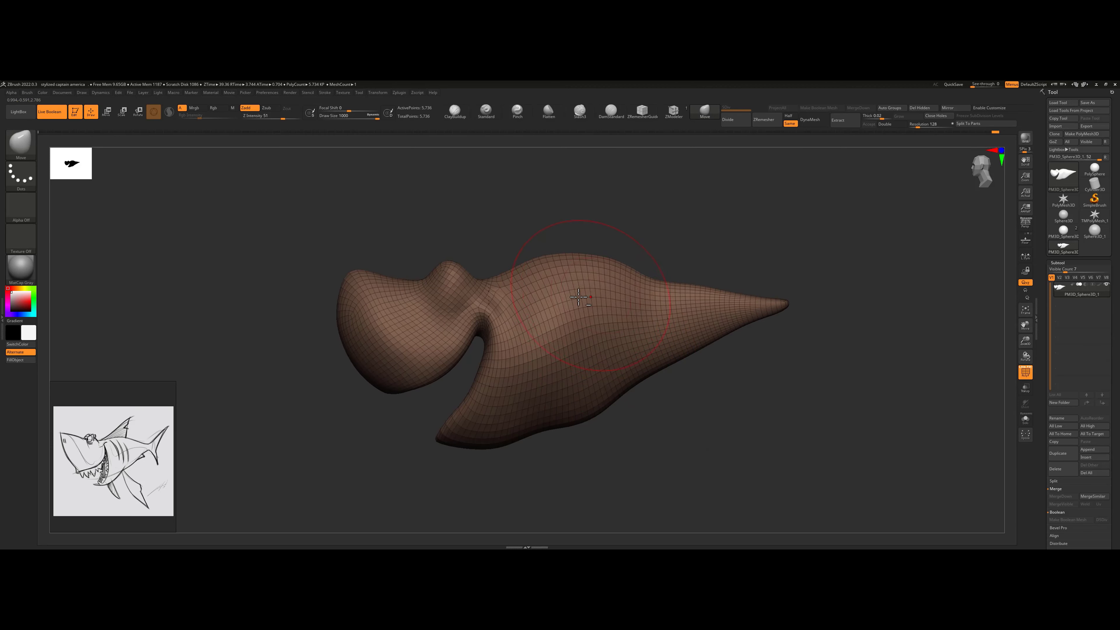
right_click_drag(570, 250, 573, 307, "shift")
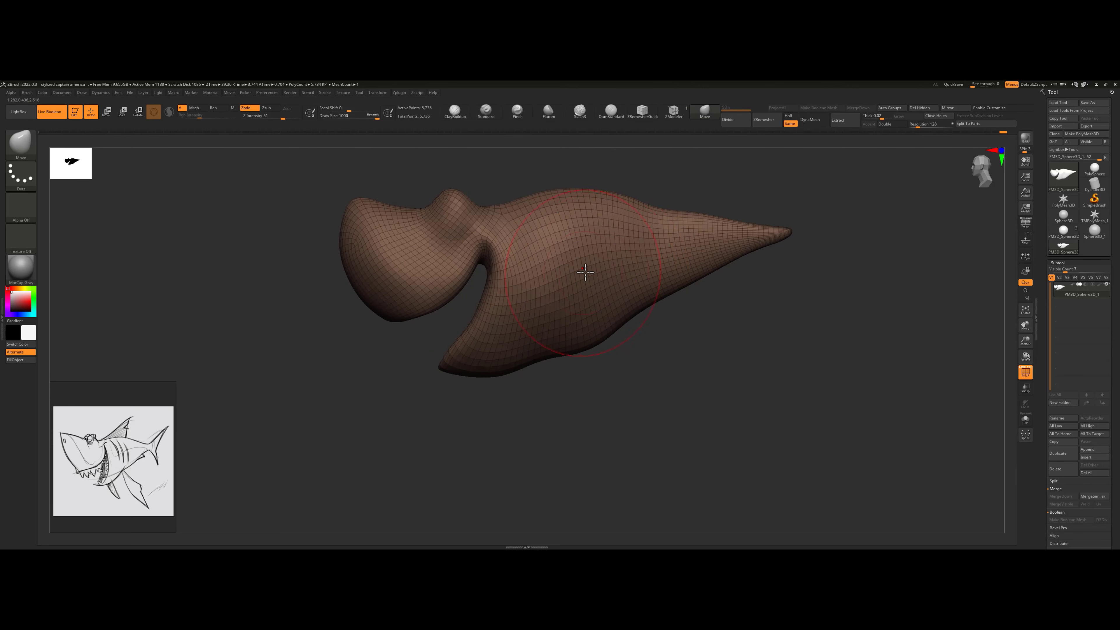
- Carve a new groove down the side behind the lower jaw with a resized DamStandard brush
left_click(620, 113)
right_click_drag(587, 375, 581, 337)
key("s")
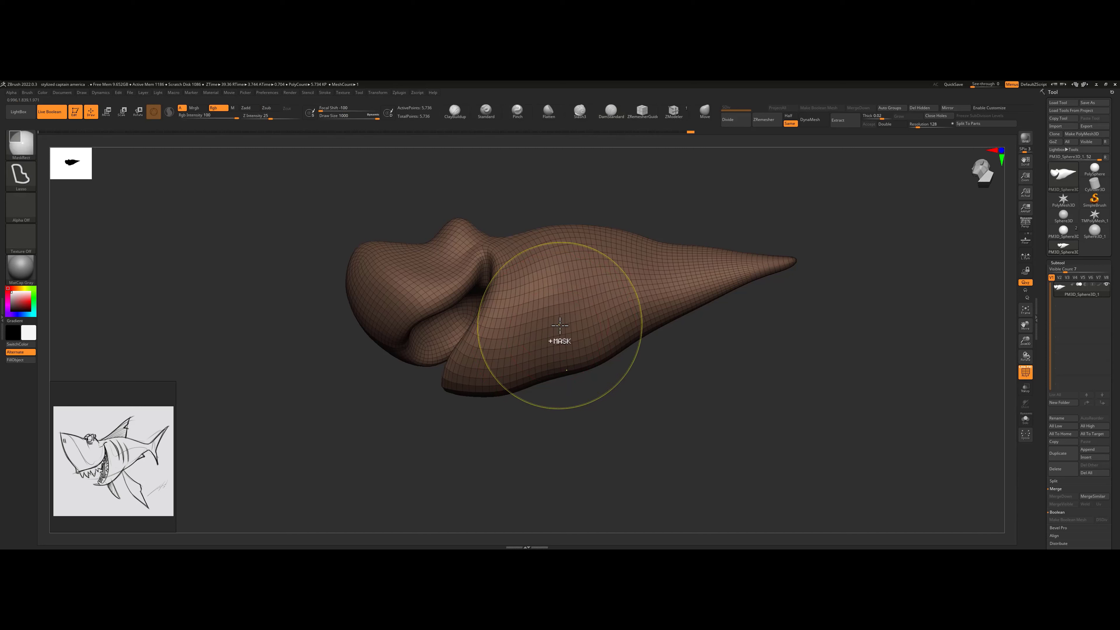
left_click_drag(559, 326, 544, 328)
left_click_drag(574, 278, 510, 370)
right_click_drag(560, 411, 544, 360)
- Even out the belly line behind the jaw, raise the back and fill out the rear underside with the Move brush
left_click(704, 111)
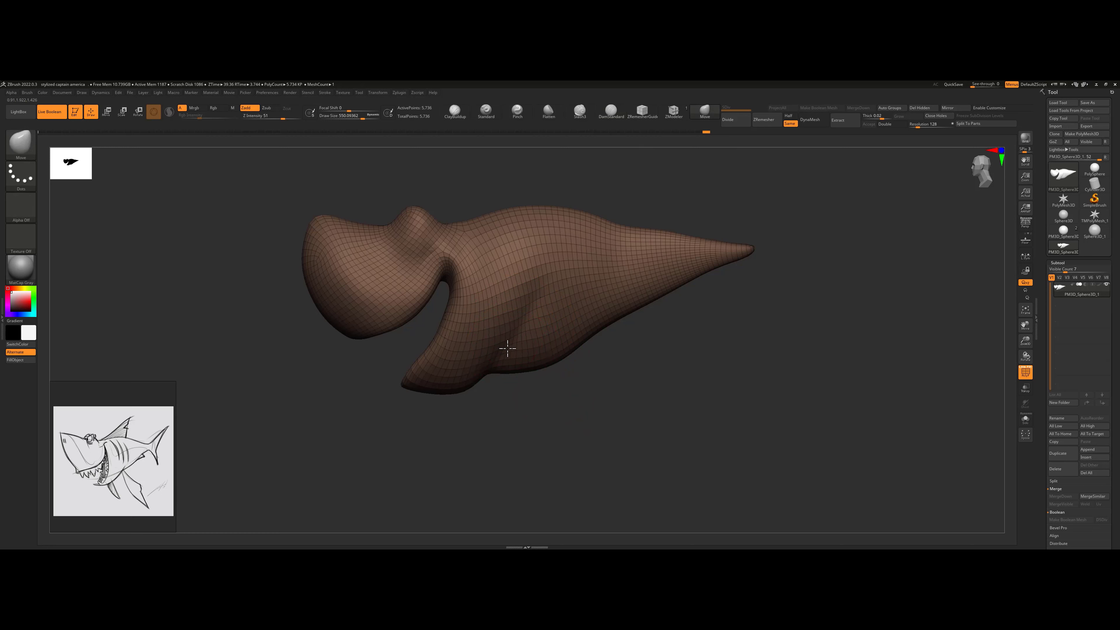
left_click_drag(493, 372, 555, 358)
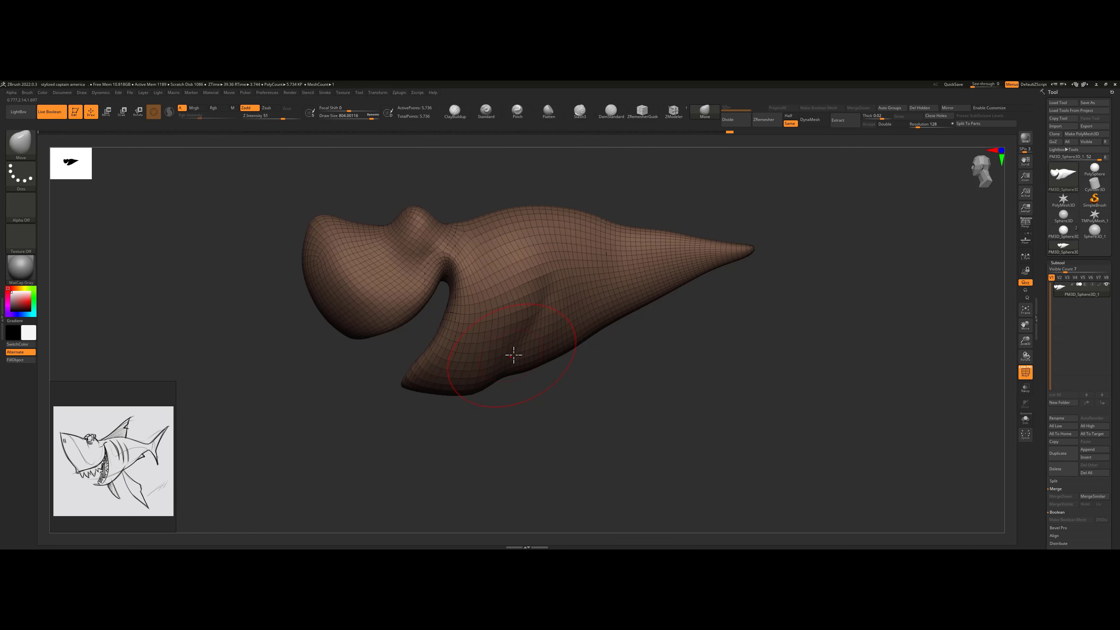
right_click_drag(629, 263, 577, 240)
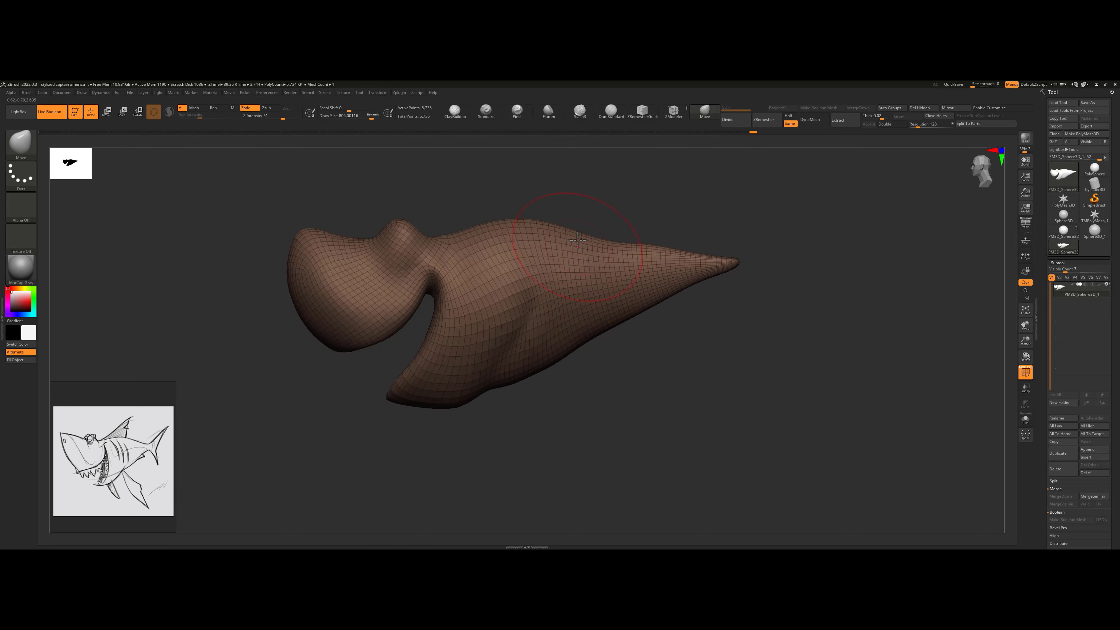
key("bracketright")
left_click_drag(556, 234, 577, 222)
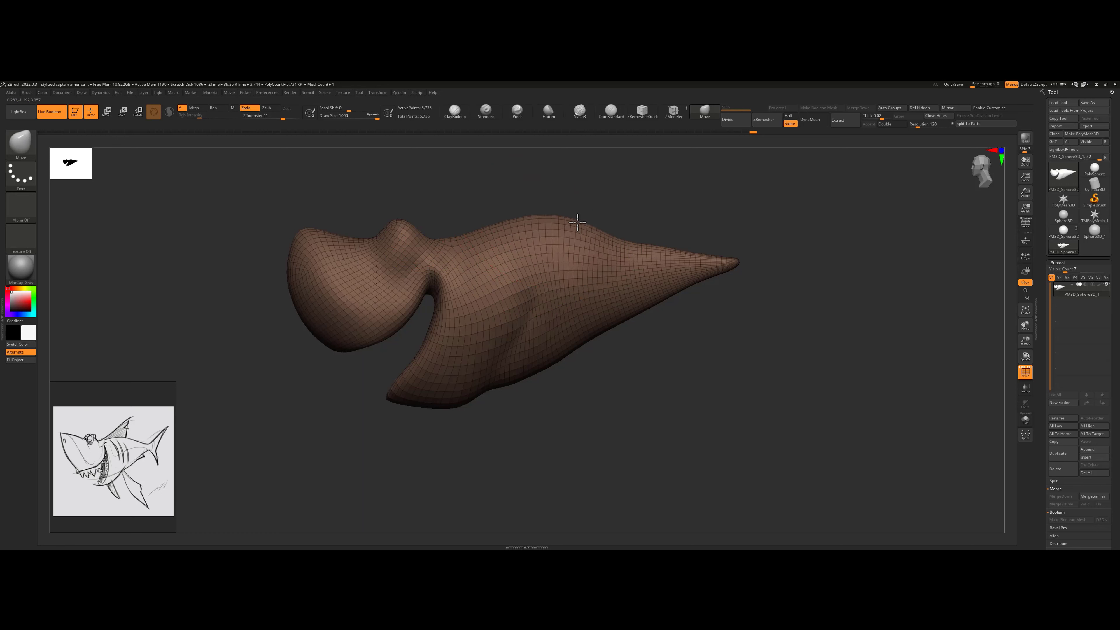
left_click_drag(580, 341, 591, 353)
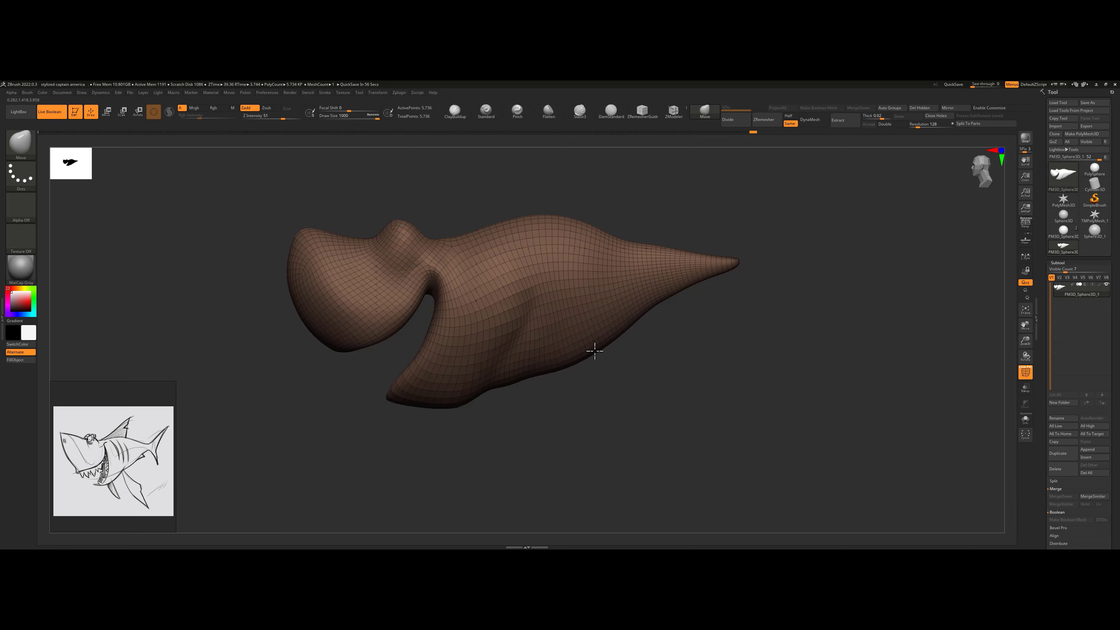
key("s")
mouse_move(711, 253)
left_mouse_down()
mouse_move(699, 253)
mouse_move(745, 210)
mouse_move(740, 305)
left_mouse_up()
key("ctrl+z")
key("ctrl+z")
key("ctrl+z")
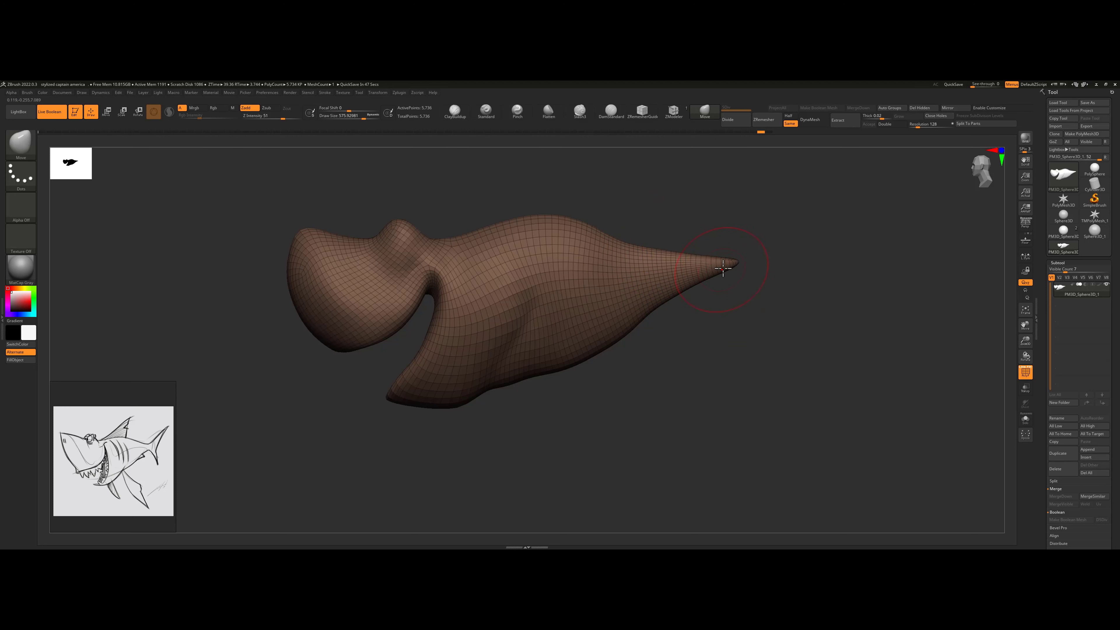
- Pull an upper and a lower tail fin lobe out of the tail tip and remesh with ZRemesher
key("s")
mouse_move(734, 258)
left_mouse_down()
mouse_move(717, 259)
mouse_move(745, 203)
left_mouse_up()
key("ctrl+z")
key("s")
mouse_move(735, 248)
left_mouse_down()
mouse_move(715, 248)
mouse_move(751, 195)
mouse_move(769, 355)
mouse_move(764, 342)
left_mouse_up()
left_click(758, 120)
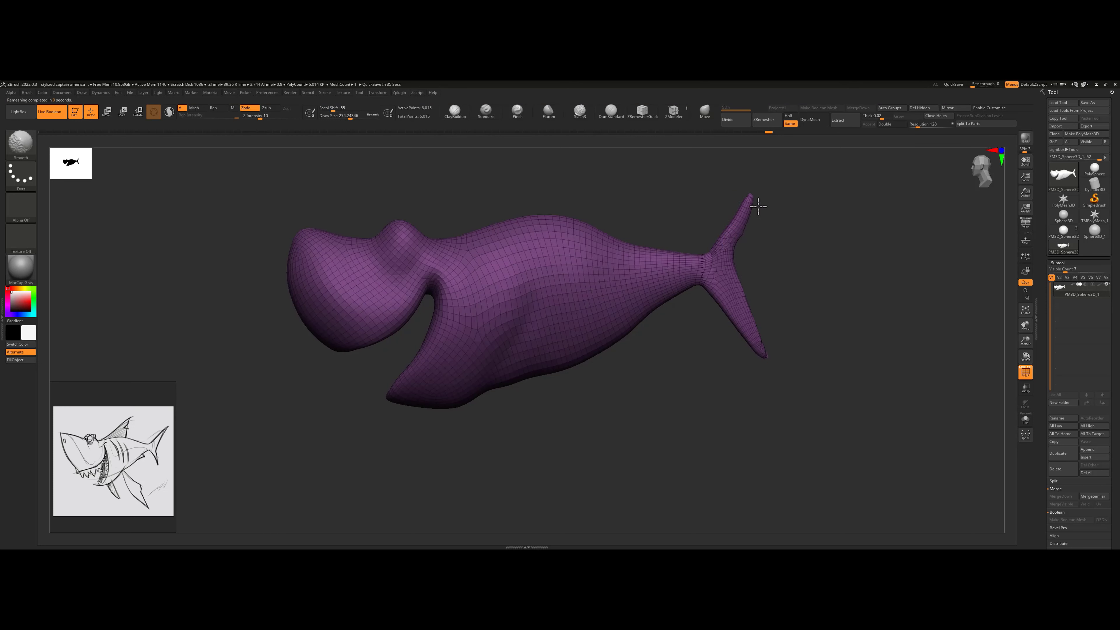
- Lengthen the upper tail lobe up and back, widen its rear edge and smooth it
key("s")
left_click_drag(747, 209, 760, 209)
left_click_drag(751, 204, 783, 168)
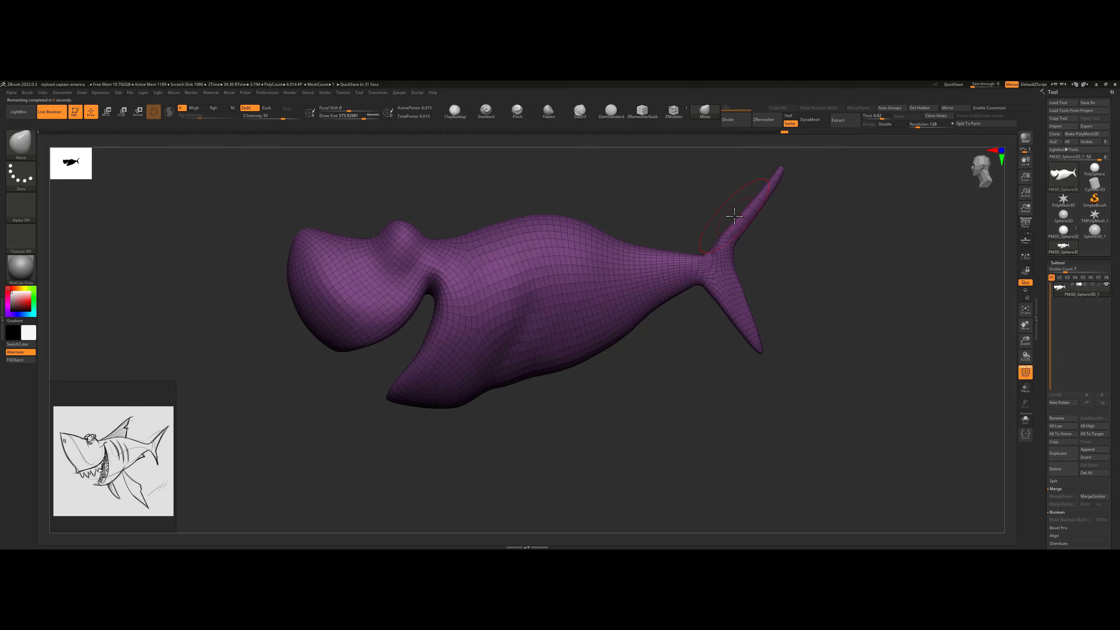
mouse_move(743, 224)
left_mouse_down()
mouse_move(733, 230)
mouse_move(748, 239)
mouse_move(778, 183)
left_mouse_up()
key("s")
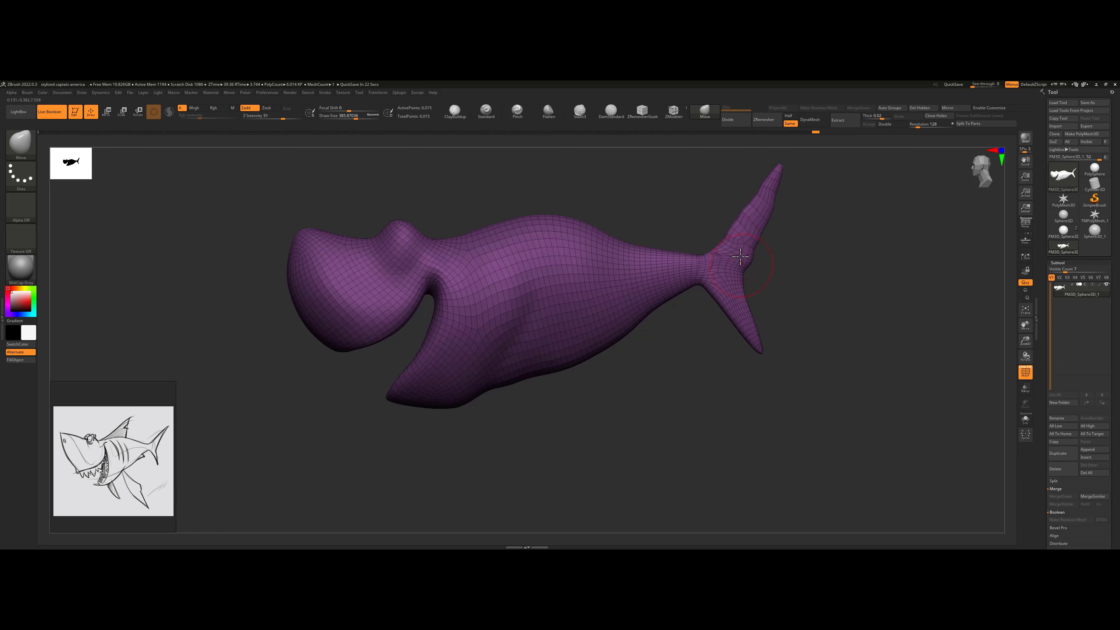
key("shift")
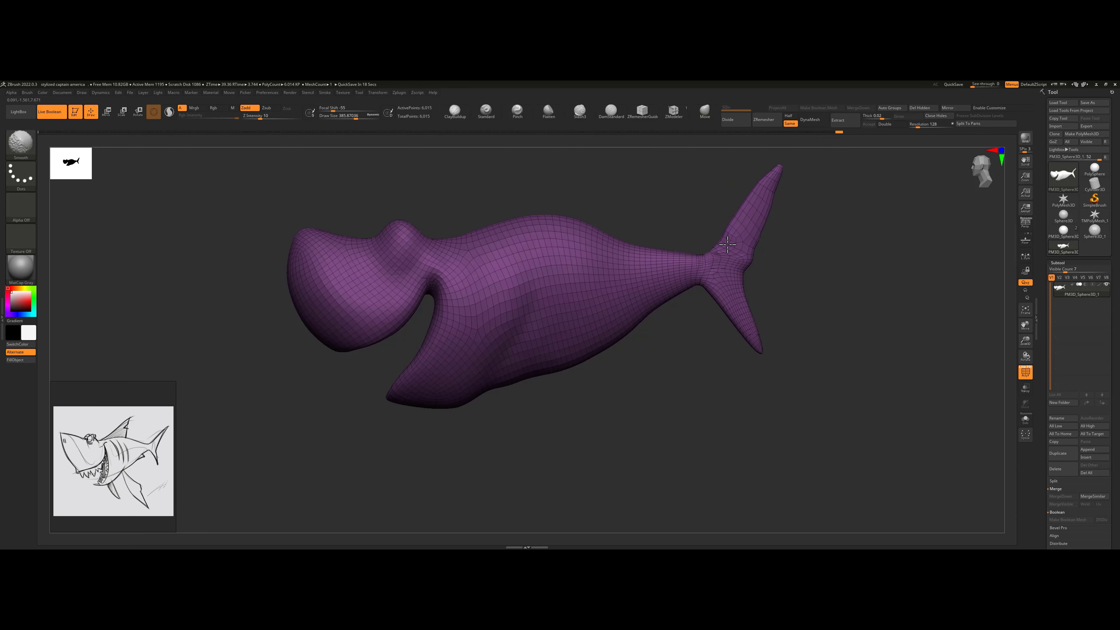
- Bend the lower tail lobe into a downward curve and smooth it
left_click_drag(760, 348, 753, 358)
left_click_drag(731, 317, 740, 313)
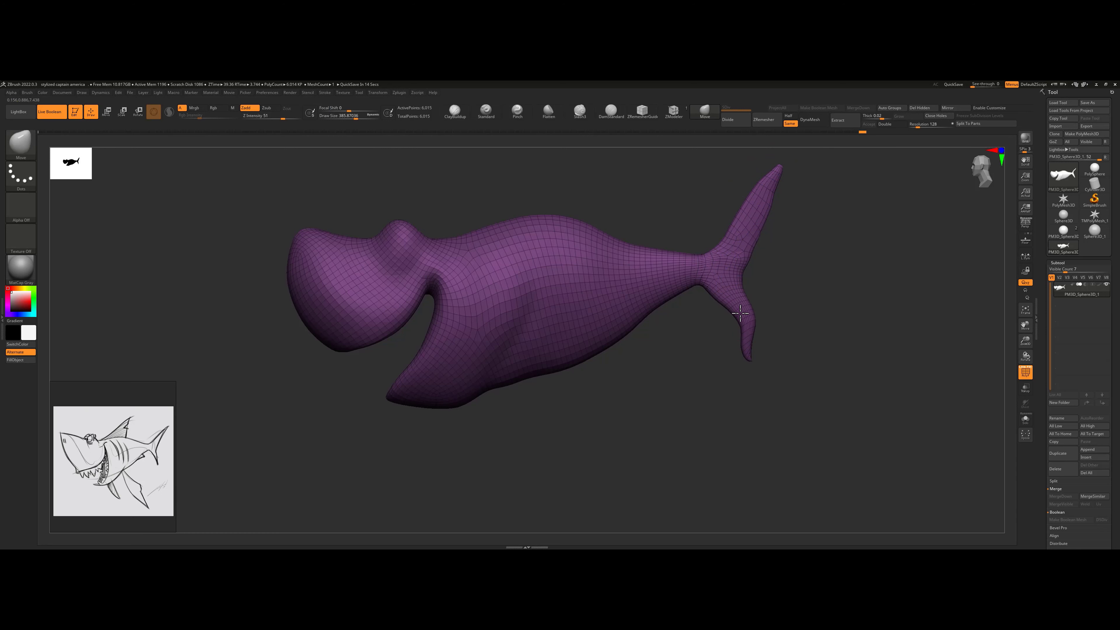
key("shift")
- Round out the belly behind the jaw and shift the back's hump forward with an enlarged Move brush
key("s")
left_click_drag(674, 253, 680, 253)
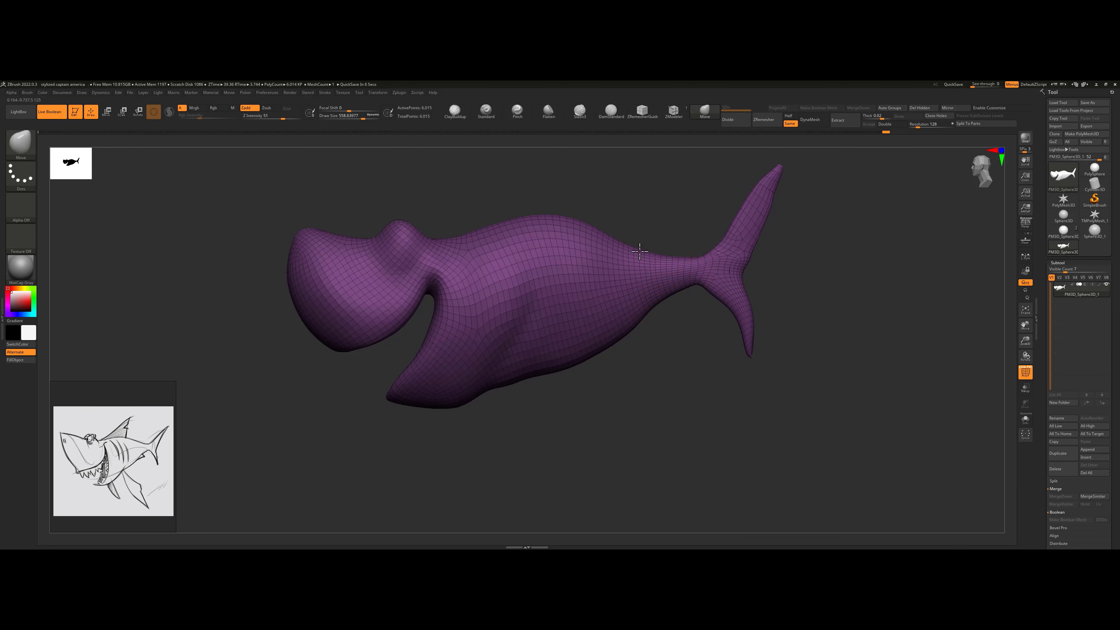
left_click_drag(665, 345, 649, 348)
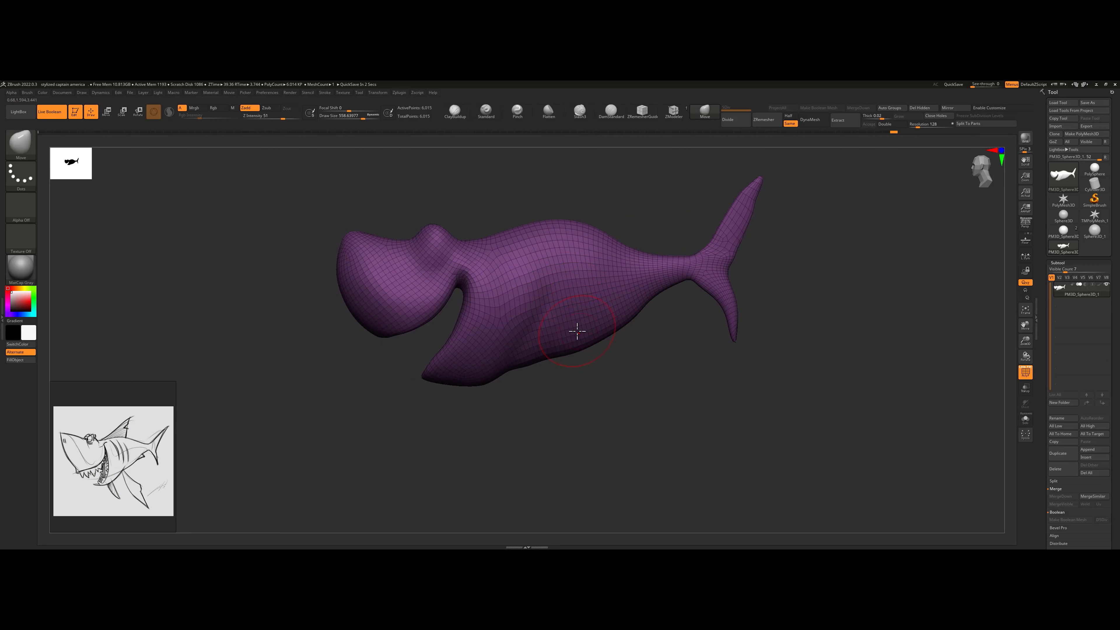
key("s")
left_click_drag(578, 331, 583, 331)
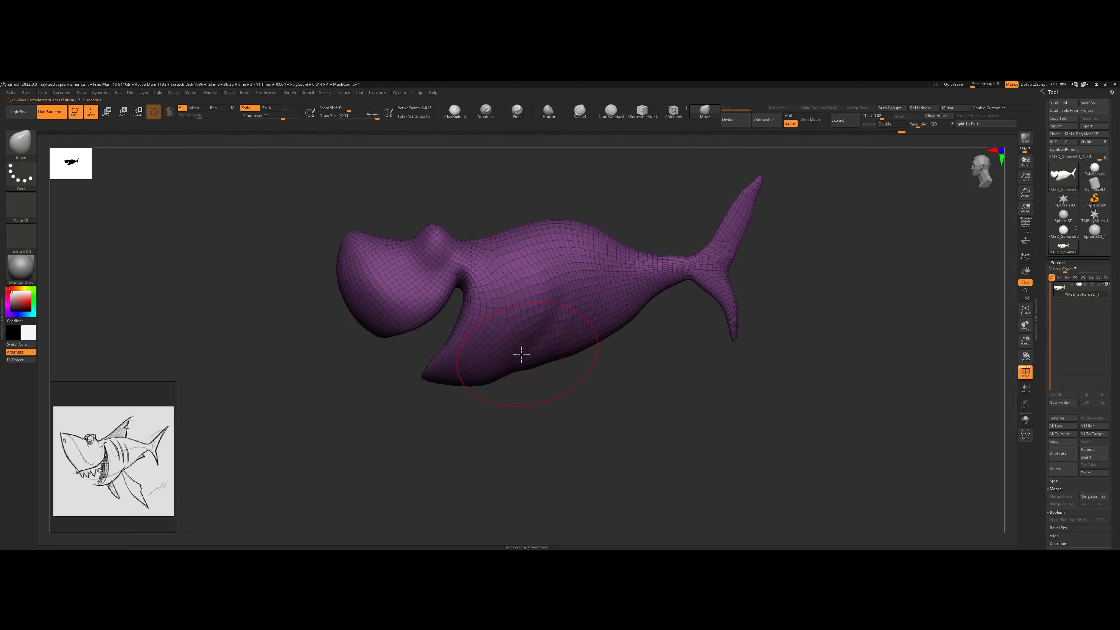
mouse_move(521, 353)
left_mouse_down()
mouse_move(540, 369)
mouse_move(615, 315)
mouse_move(601, 339)
left_mouse_up()
left_click_drag(557, 230, 511, 225)
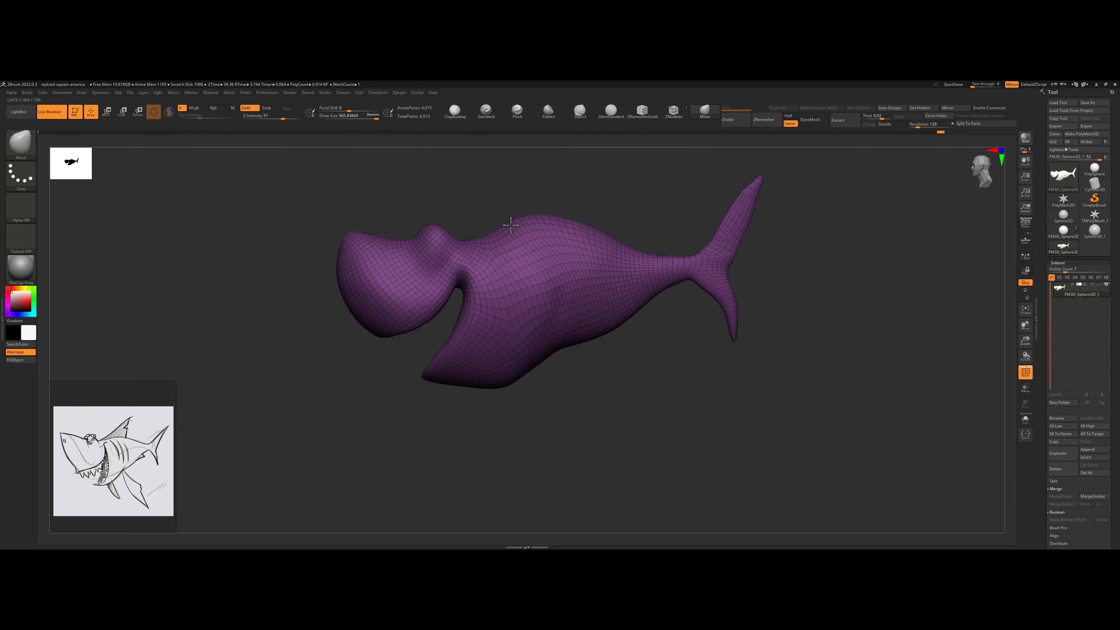
left_click_drag(635, 356, 678, 373)
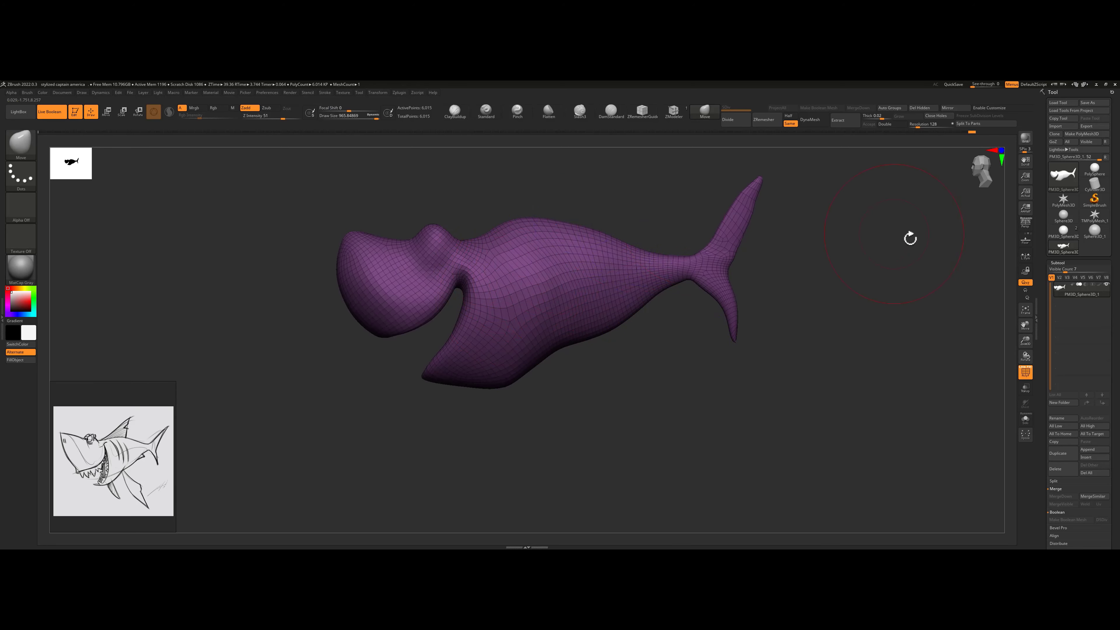
- Broaden the tail fin backward into a continuous crescent and smooth the tail stem and both lobes
mouse_move(721, 235)
left_mouse_down()
mouse_move(711, 231)
mouse_move(742, 212)
mouse_move(707, 252)
mouse_move(711, 267)
mouse_move(737, 261)
mouse_move(733, 218)
mouse_move(747, 222)
left_mouse_up()
key("s")
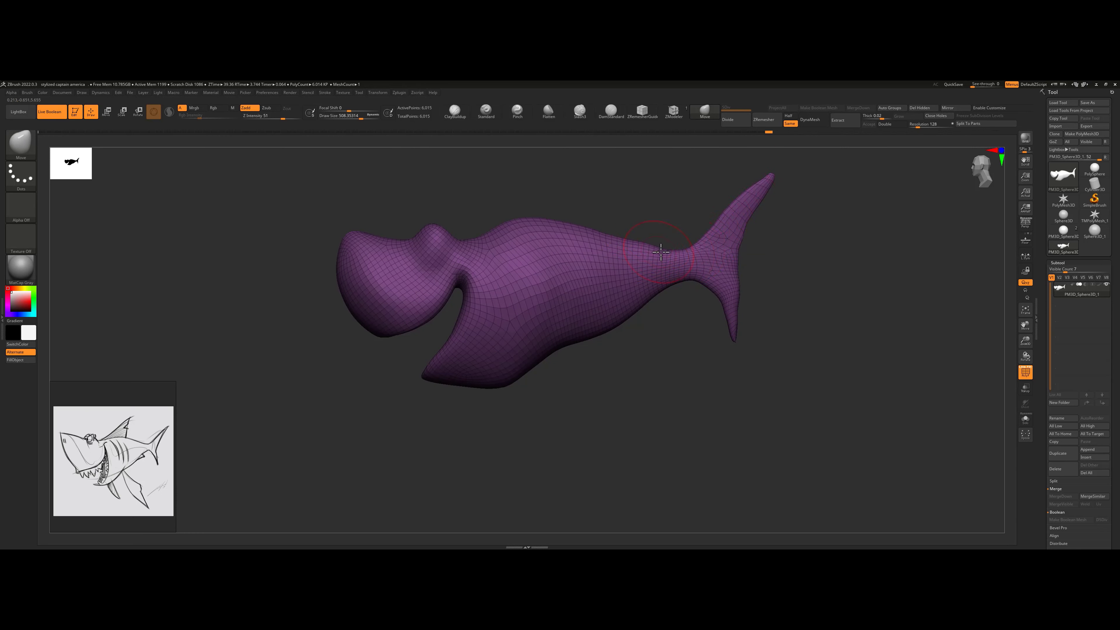
left_click_drag(662, 252, 721, 230, "shift")
left_click_drag(721, 309, 735, 345, "shift")
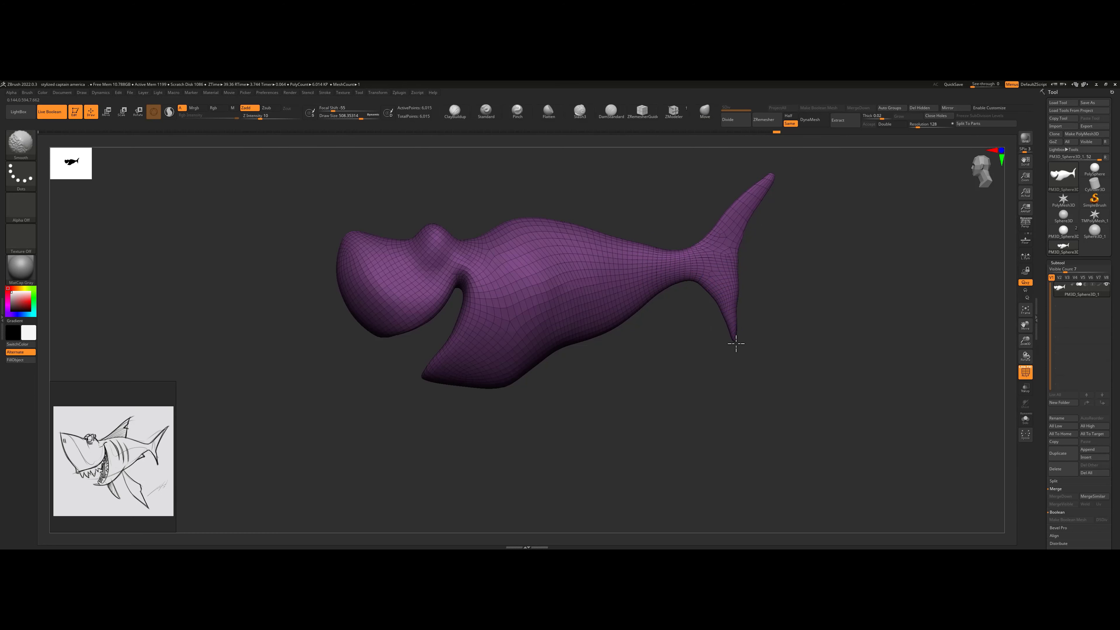
- Refine the underside curve from the lower jaw to the rear belly with a resized Move brush
key("s")
left_click_drag(641, 324, 607, 347)
key("s")
key("s")
left_click_drag(456, 387, 514, 374)
left_click_drag(542, 339, 537, 334)
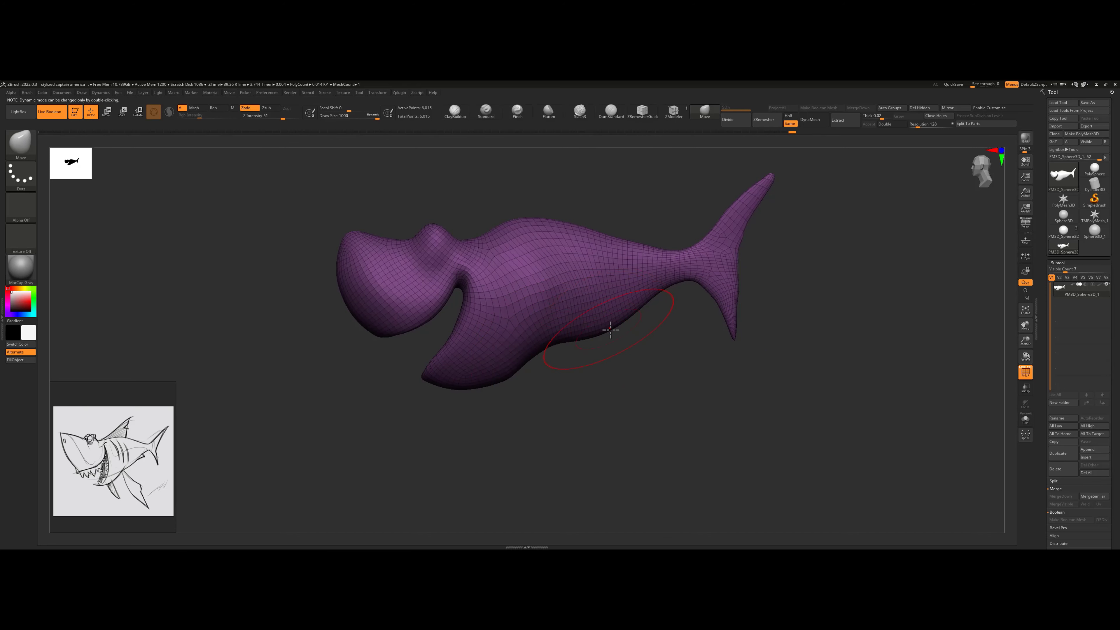
mouse_move(610, 329)
left_mouse_down()
mouse_move(569, 345)
mouse_move(637, 247)
mouse_move(658, 122)
left_mouse_up()
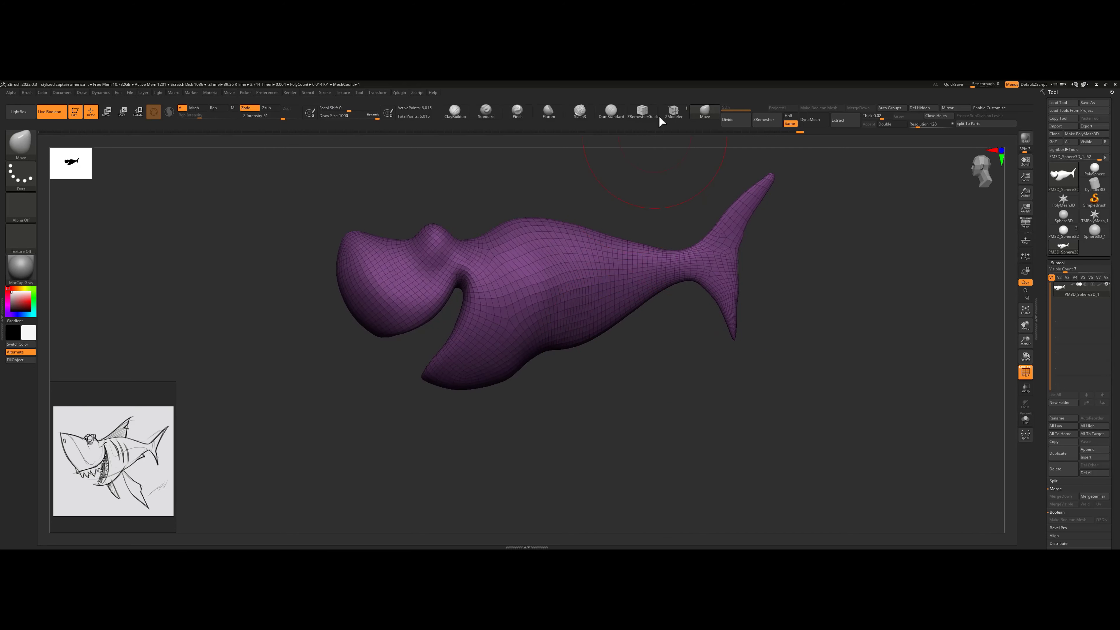
- Pull a pair of pectoral fins down from the lower sides of the body and remesh with ZRemesher
key("s")
left_click_drag(544, 321, 521, 322)
mouse_move(632, 483)
left_mouse_down()
mouse_move(600, 410)
mouse_move(551, 396)
mouse_move(555, 338)
mouse_move(538, 359)
left_mouse_up()
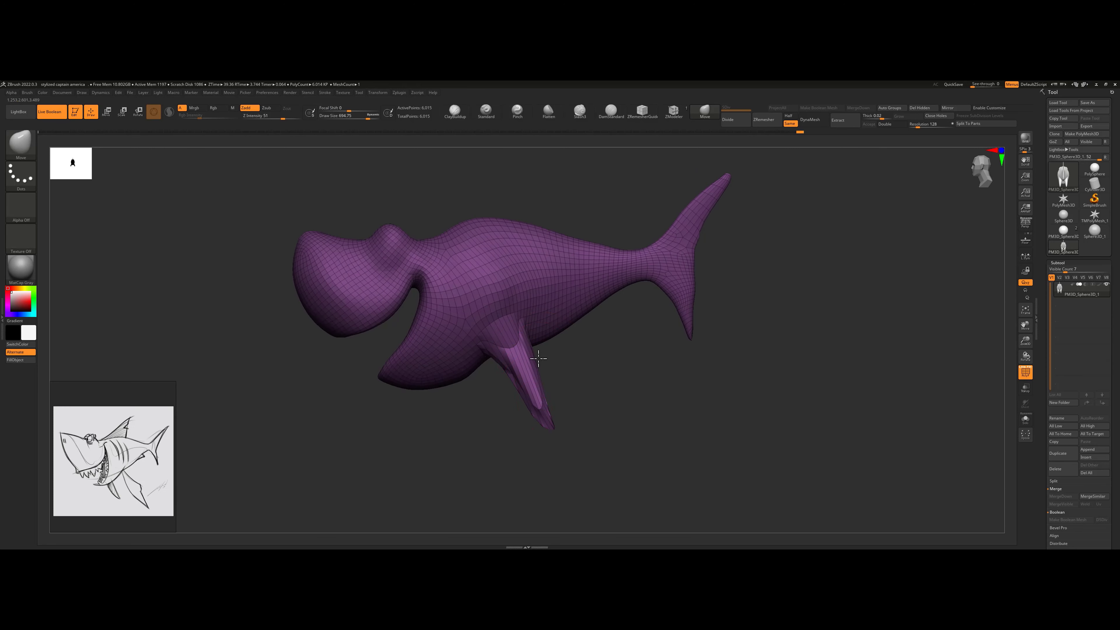
left_click(770, 124)
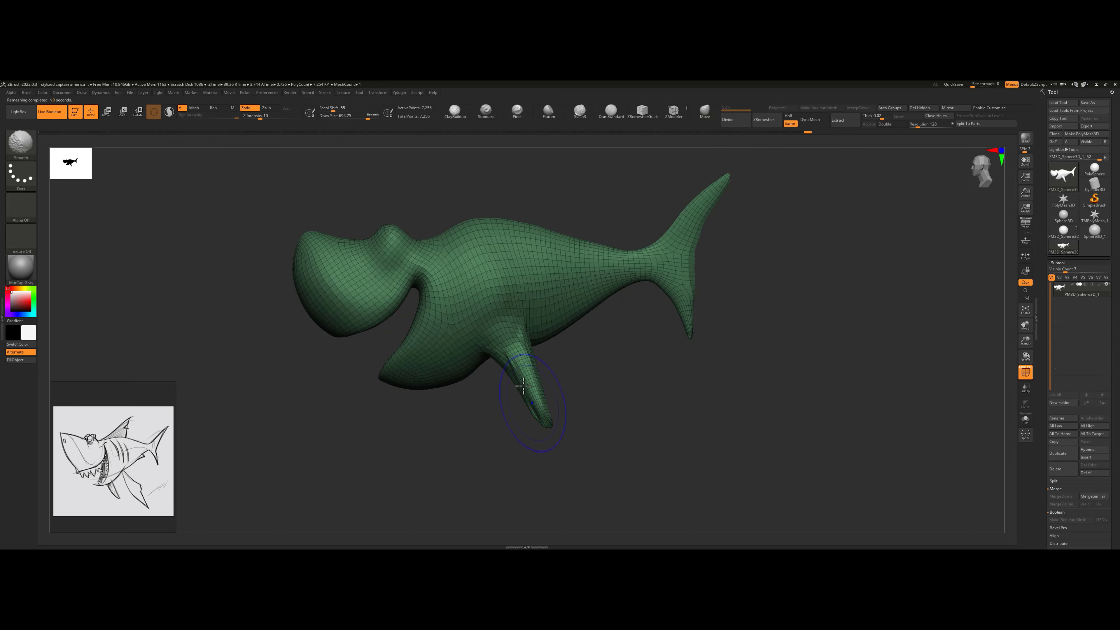
- Extend the pectoral fins down and back and widen their trailing edges with the Move brush
key("s")
mouse_move(519, 399)
left_mouse_down()
mouse_move(495, 423)
mouse_move(559, 446)
left_mouse_up()
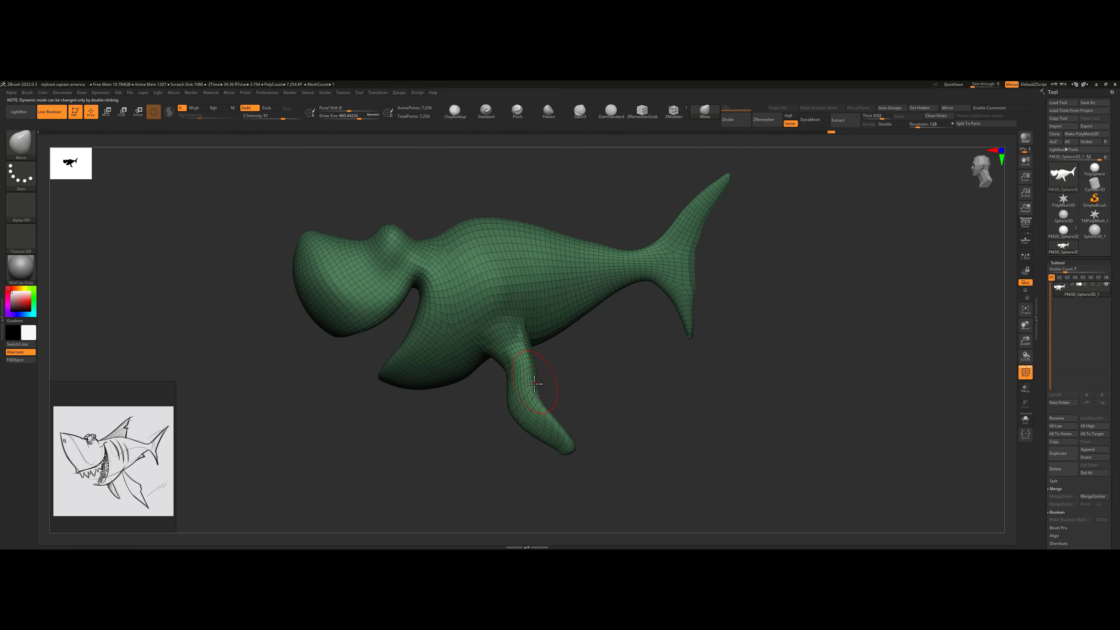
left_click_drag(534, 386, 609, 404)
key("s")
mouse_move(528, 354)
left_mouse_down()
mouse_move(508, 348)
mouse_move(587, 335)
mouse_move(582, 296)
mouse_move(513, 344)
mouse_move(534, 386)
left_mouse_up()
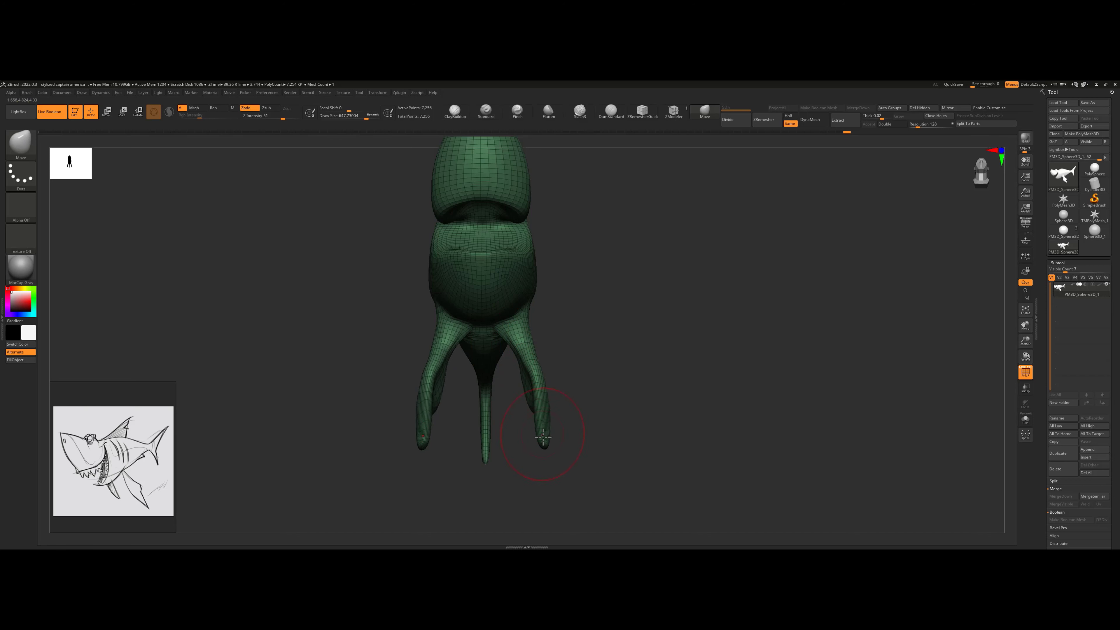
- Spread and smooth the pectoral fins, then thin their edges with the Pinch brush
left_click_drag(543, 436, 542, 342)
key("shift")
left_click(521, 112)
key("s")
left_click(557, 356)
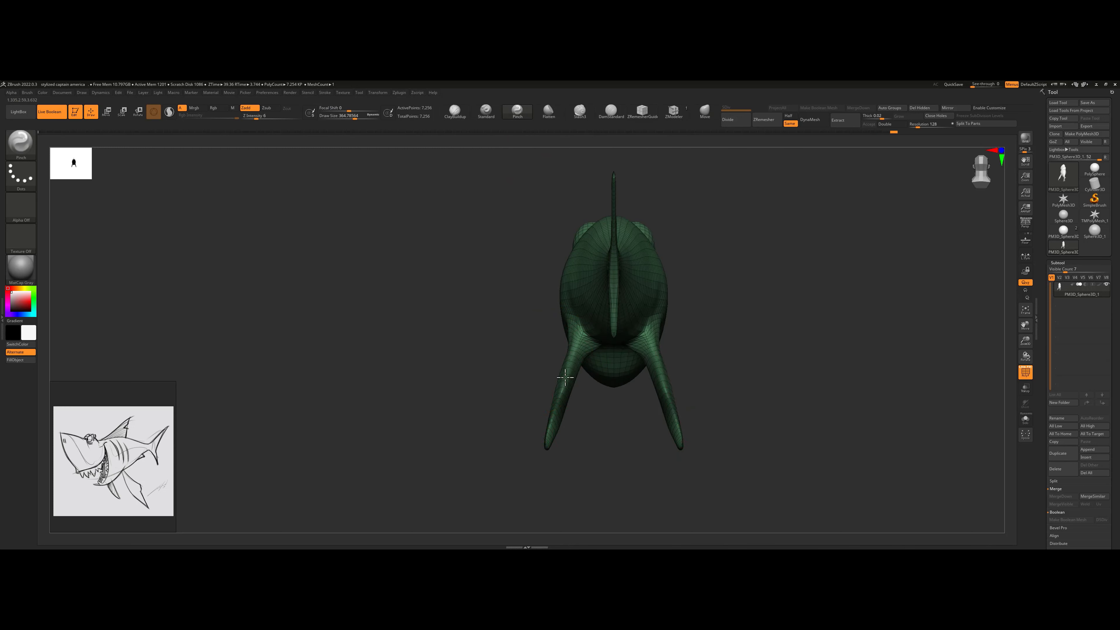
right_click_drag(565, 375, 510, 322)
- Reshape the upper part of the pectoral fins with the Move brush
key("b")
key("m")
key("v")
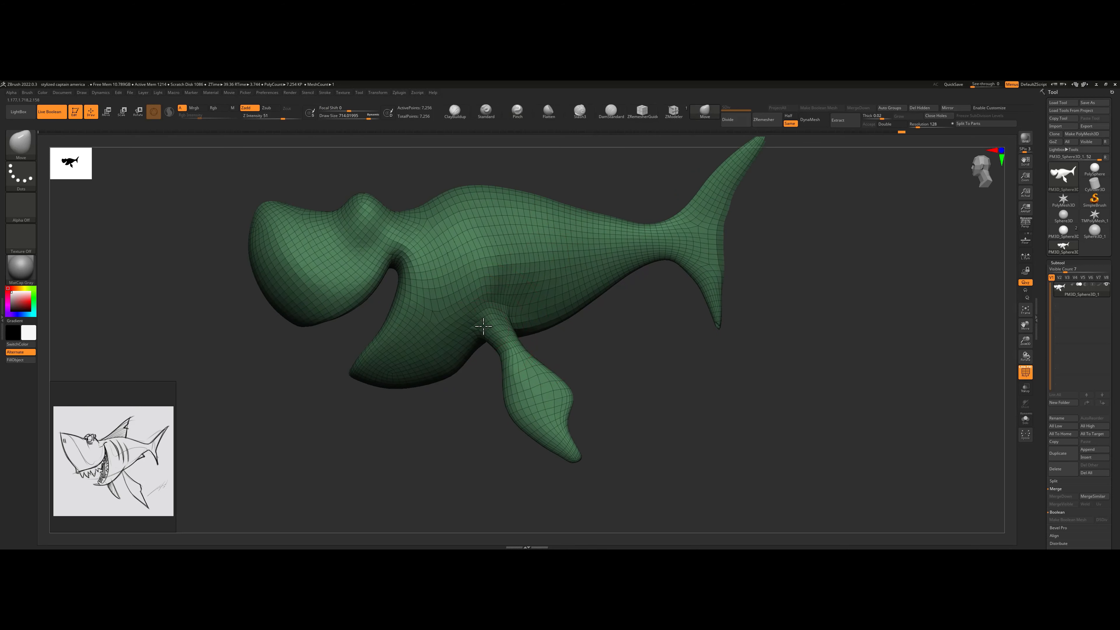
key("s")
mouse_move(504, 360)
left_mouse_down()
mouse_move(492, 353)
mouse_move(505, 390)
mouse_move(517, 338)
mouse_move(544, 374)
left_mouse_up()
mouse_move(544, 374)
right_mouse_down()
mouse_move(555, 358)
mouse_move(585, 365)
mouse_move(559, 357)
right_mouse_up()
- Adjust where the pectoral fins join the underside and remesh the body with ZRemesher
key("s")
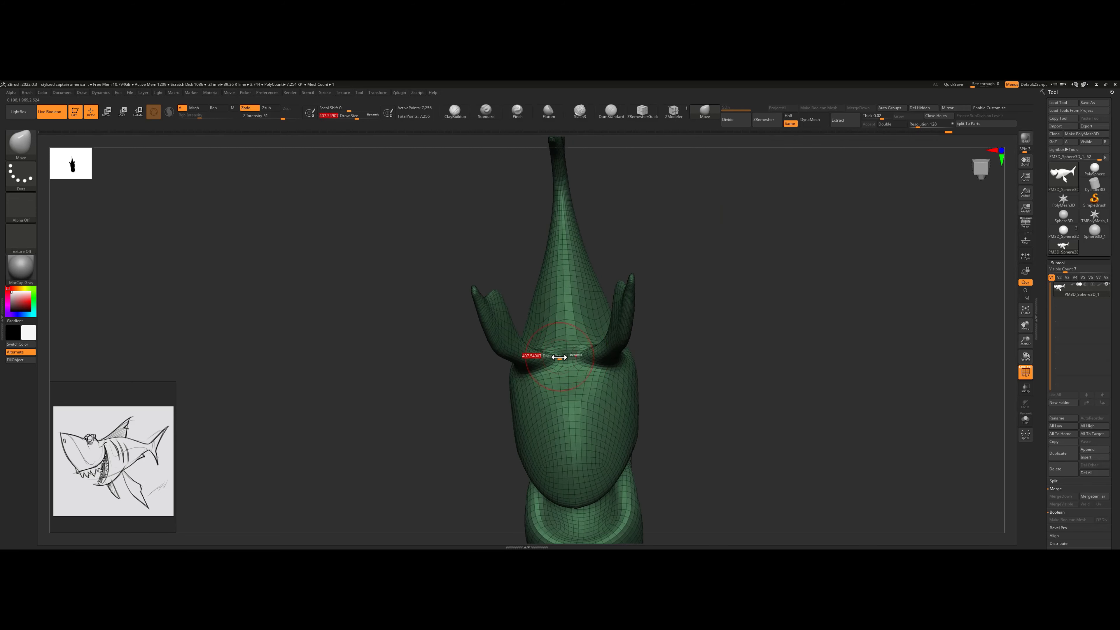
left_click_drag(559, 357, 540, 357)
mouse_move(549, 356)
right_mouse_down()
mouse_move(650, 277)
mouse_move(665, 303)
mouse_move(556, 361)
right_mouse_up()
key("s")
left_click_drag(556, 362, 569, 361)
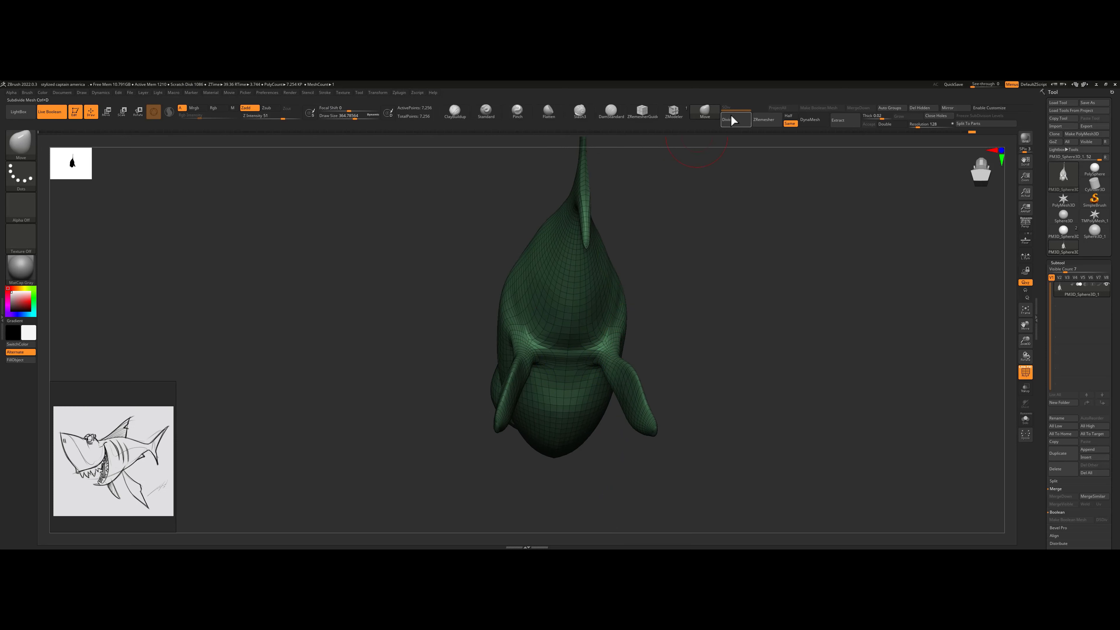
left_click(765, 120)
- Form a pointed notch in the trailing edge of the pectoral fins
mouse_move(591, 343)
right_mouse_down("shift")
mouse_move(680, 360)
mouse_move(625, 390)
mouse_move(631, 437)
mouse_move(635, 413)
right_mouse_up("shift")
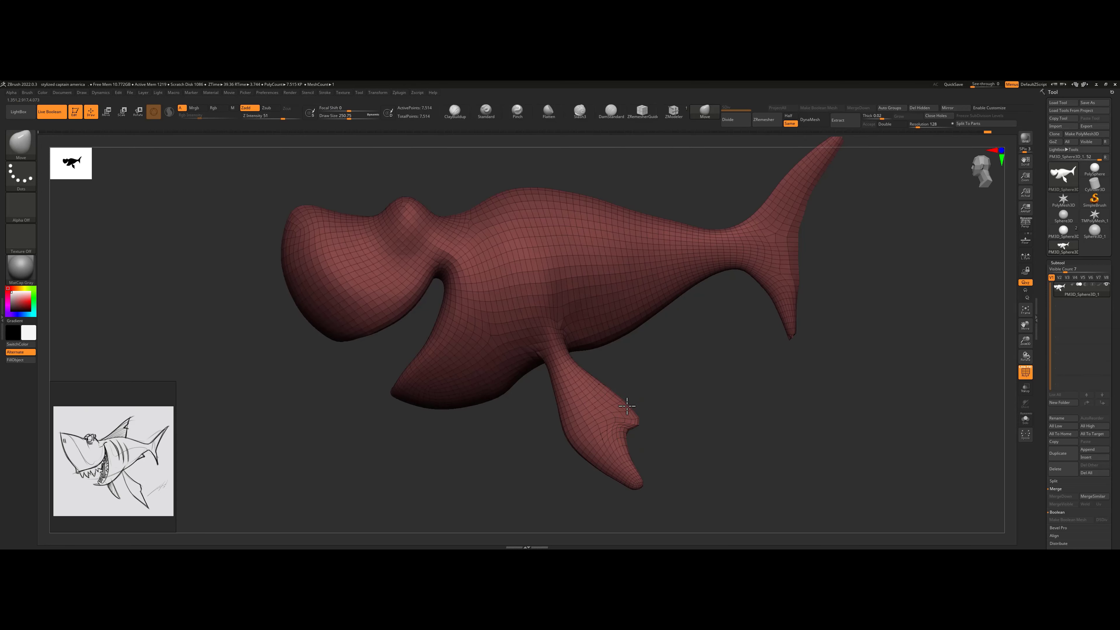
right_click_drag(672, 347, 591, 388, "ctrl")
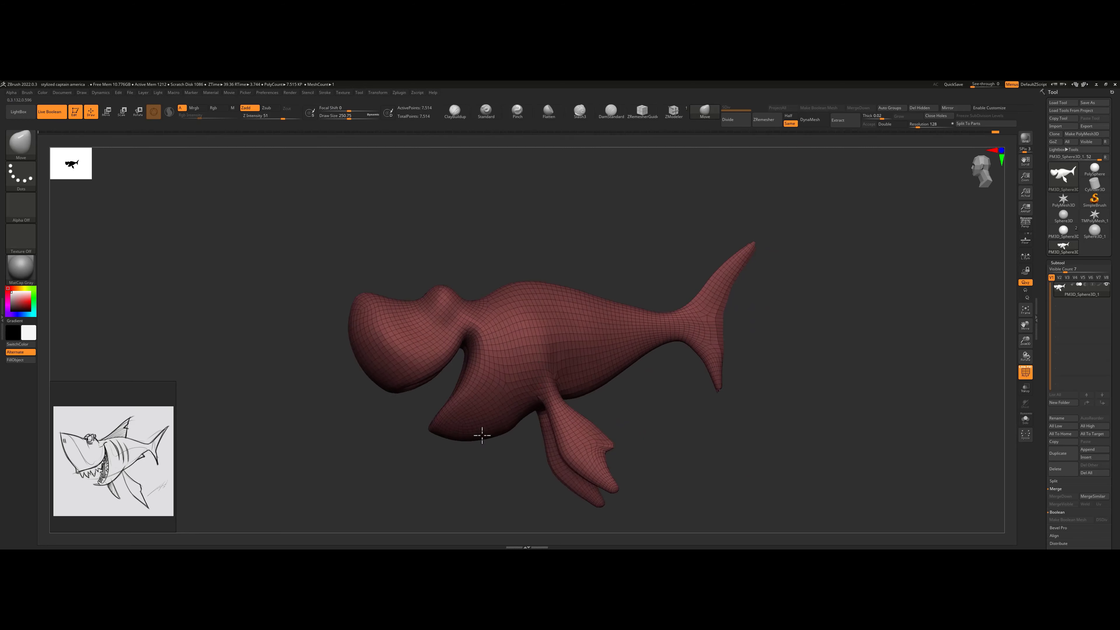
right_click_drag(482, 435, 516, 375)
- Try to carve a crease on the flank around the pectoral fin base with the DamStandard brush
left_click(612, 114)
right_click_drag(609, 209, 598, 268)
left_click(532, 357)
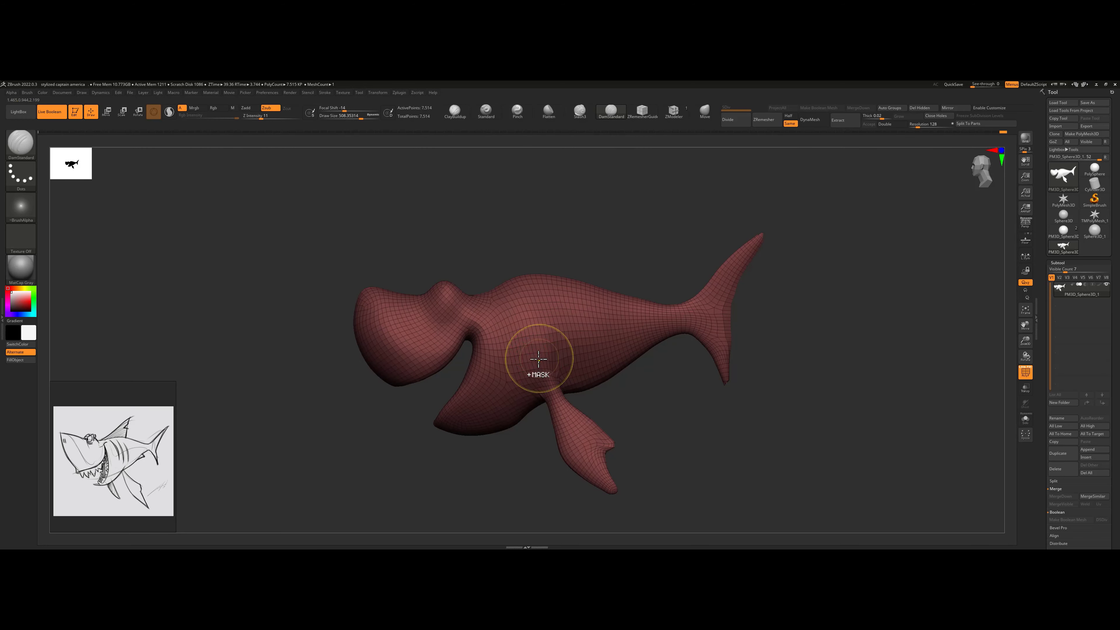
key("ctrl+z")
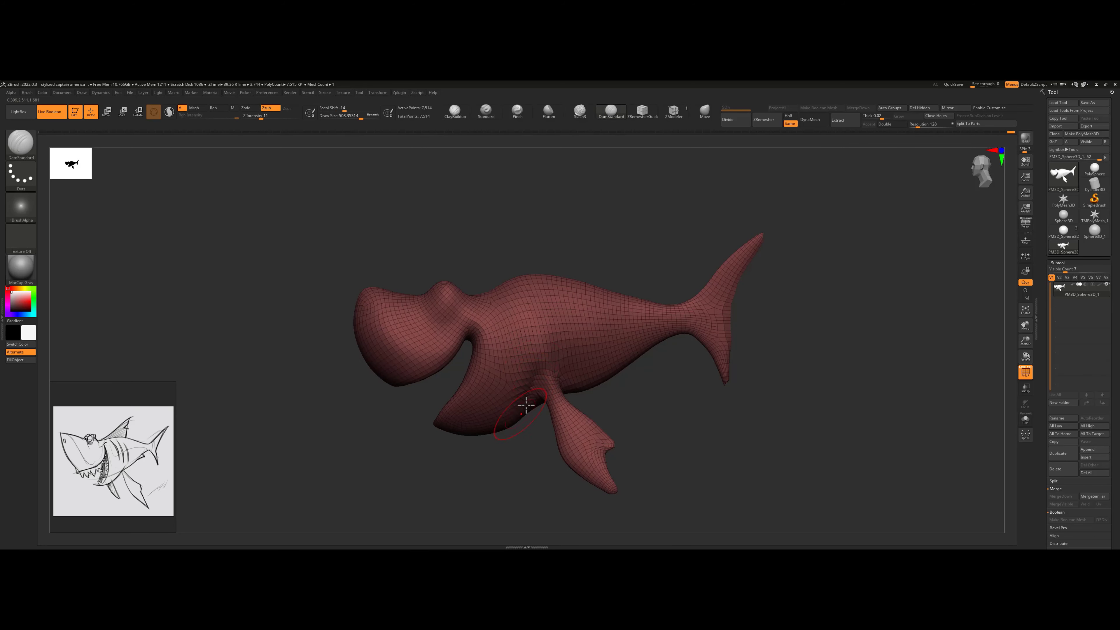
right_click_drag(526, 405, 525, 382)
key("ctrl+z")
- Slim the tail stem's underside and reshape the tail lobes with the Move brush, smoothing the upper lobe
mouse_move(573, 298)
right_mouse_down("shift")
mouse_move(617, 375)
mouse_move(600, 378)
mouse_move(612, 389)
right_mouse_up("shift")
left_click(705, 112)
key("s")
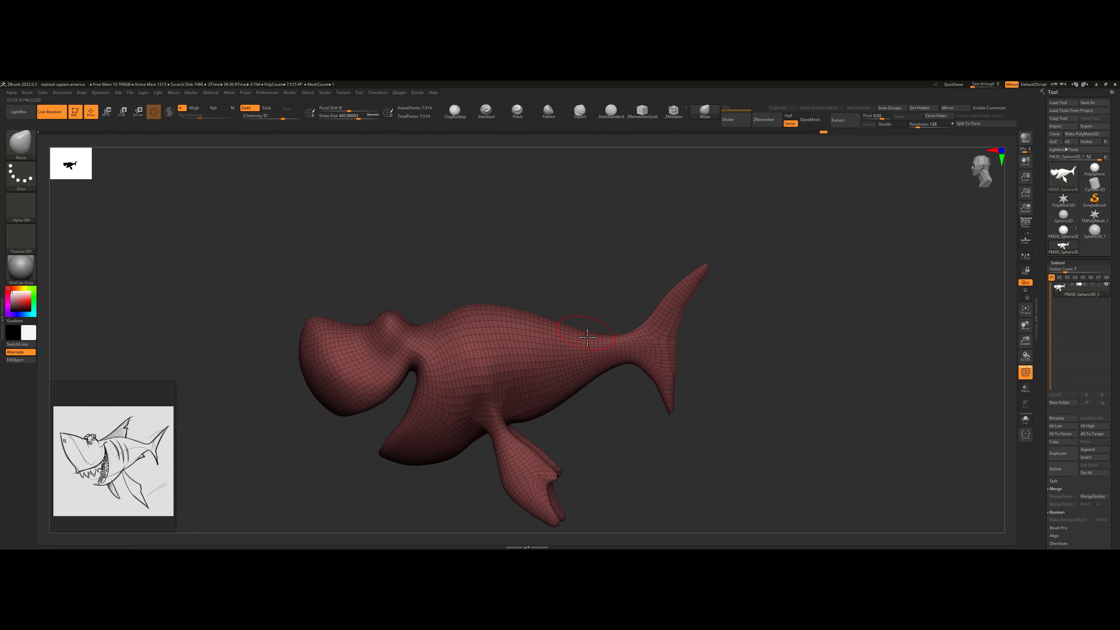
key("s")
left_click_drag(600, 379, 610, 378)
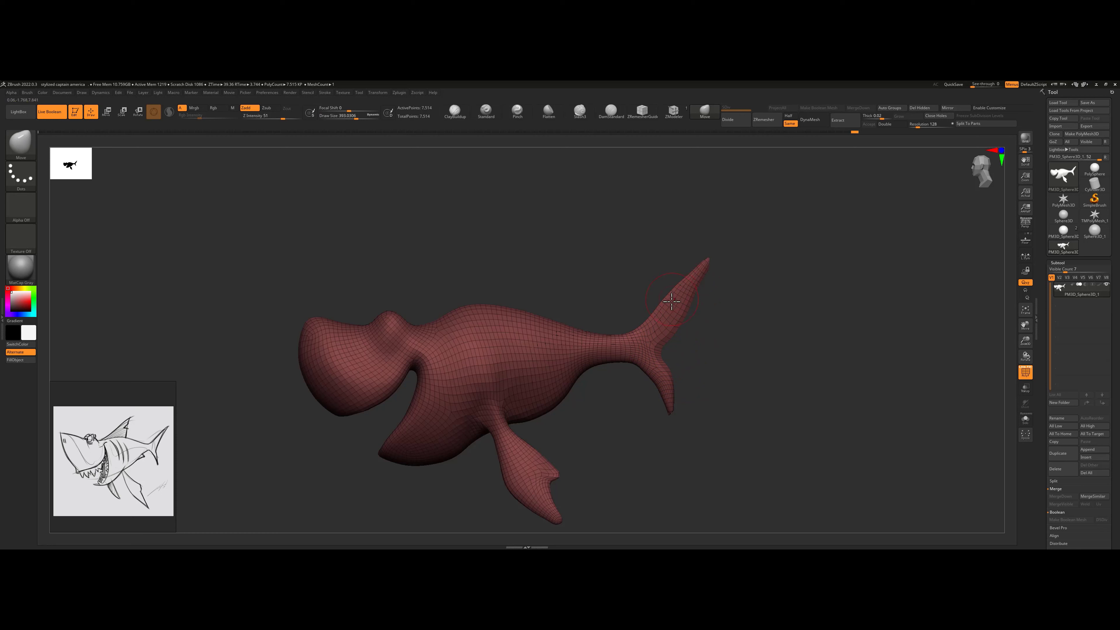
mouse_move(662, 302)
left_mouse_down("shift")
mouse_move(698, 269)
mouse_move(688, 318)
mouse_move(665, 301)
left_mouse_up("shift")
key("bracketright")
- Sharpen the edges of the tail fin with the Pinch brush
left_click_drag(659, 258, 507, 269)
left_click(517, 110)
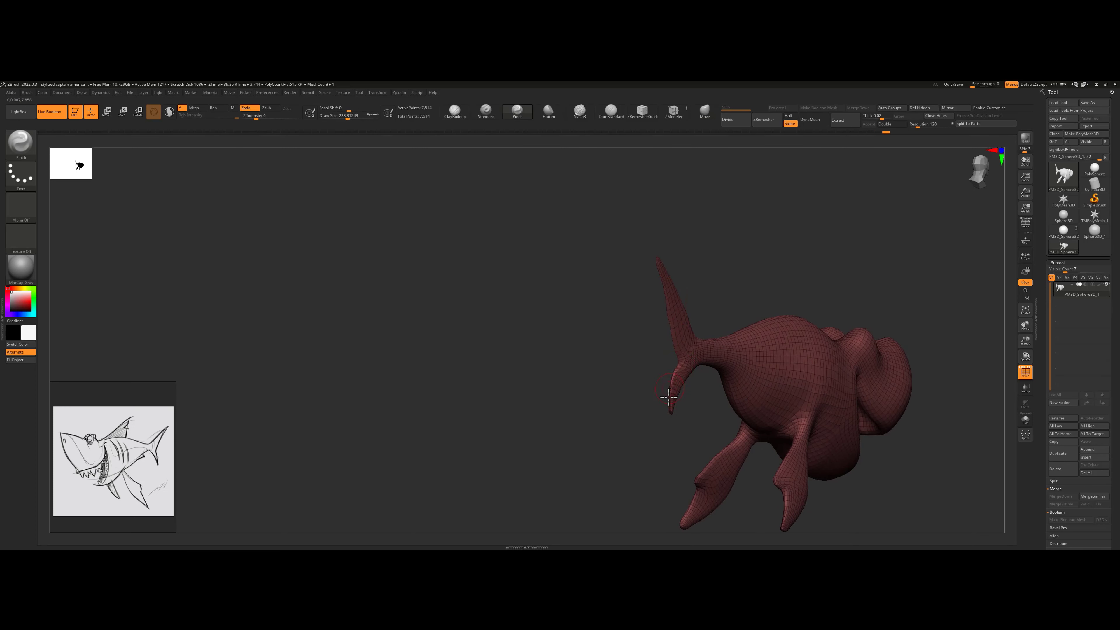
left_click_drag(669, 397, 711, 168)
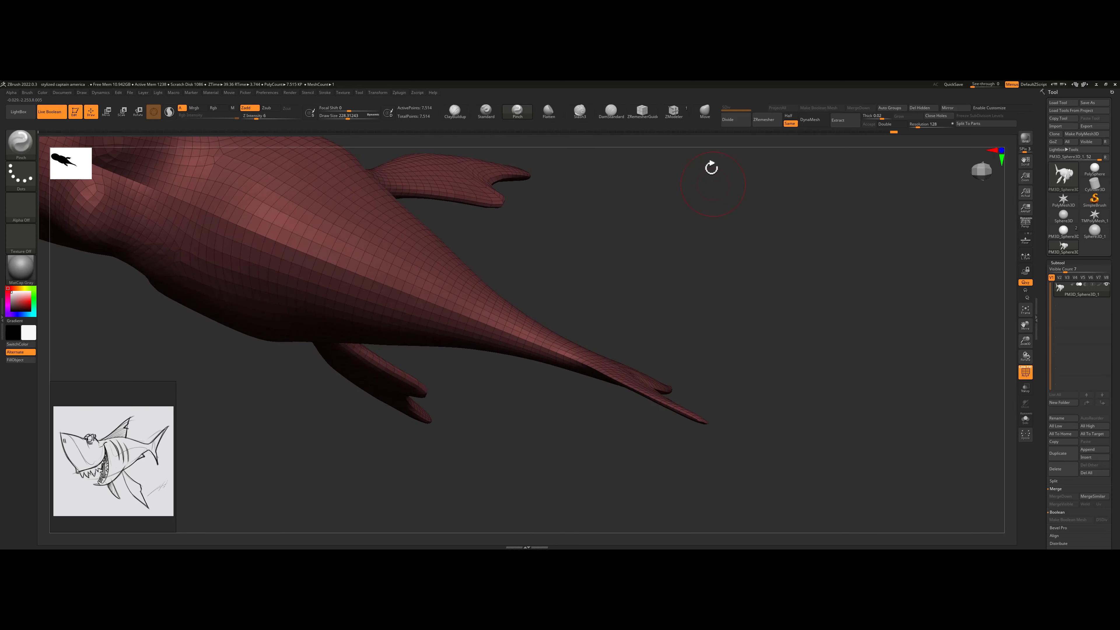
- Thicken the upper tail lobe with the FormSoft brush and remesh the body with ZRemesher
key("b")
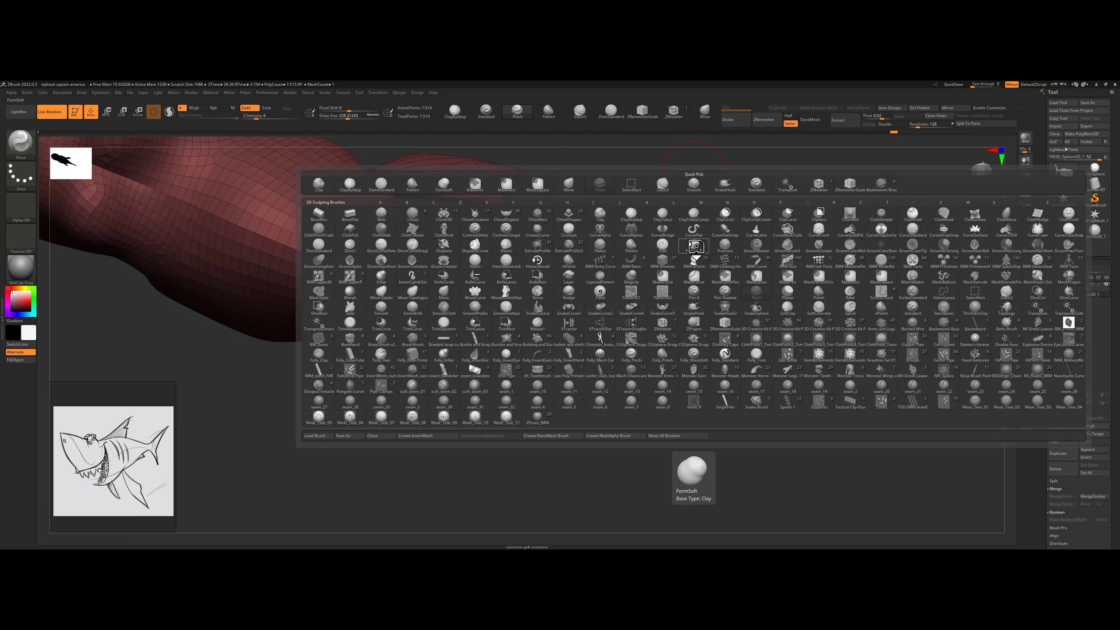
left_click(694, 247)
mouse_move(630, 374)
left_mouse_down()
mouse_move(620, 358)
mouse_move(559, 430)
mouse_move(567, 464)
mouse_move(581, 432)
left_mouse_up()
key("space")
left_click_drag(566, 386, 567, 426, "shift")
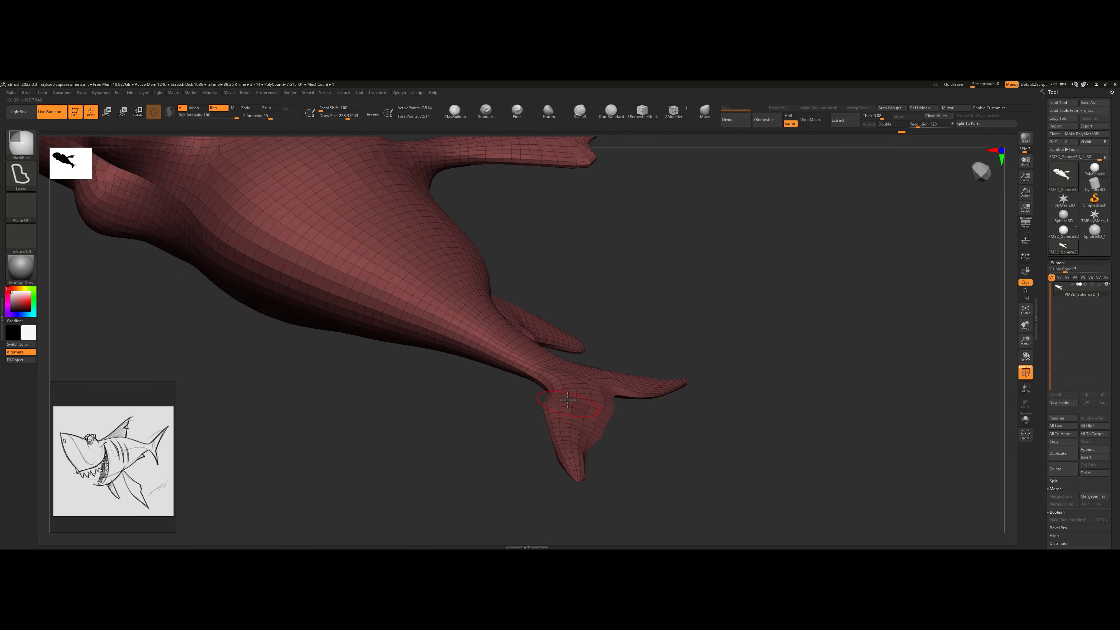
left_click(765, 120)
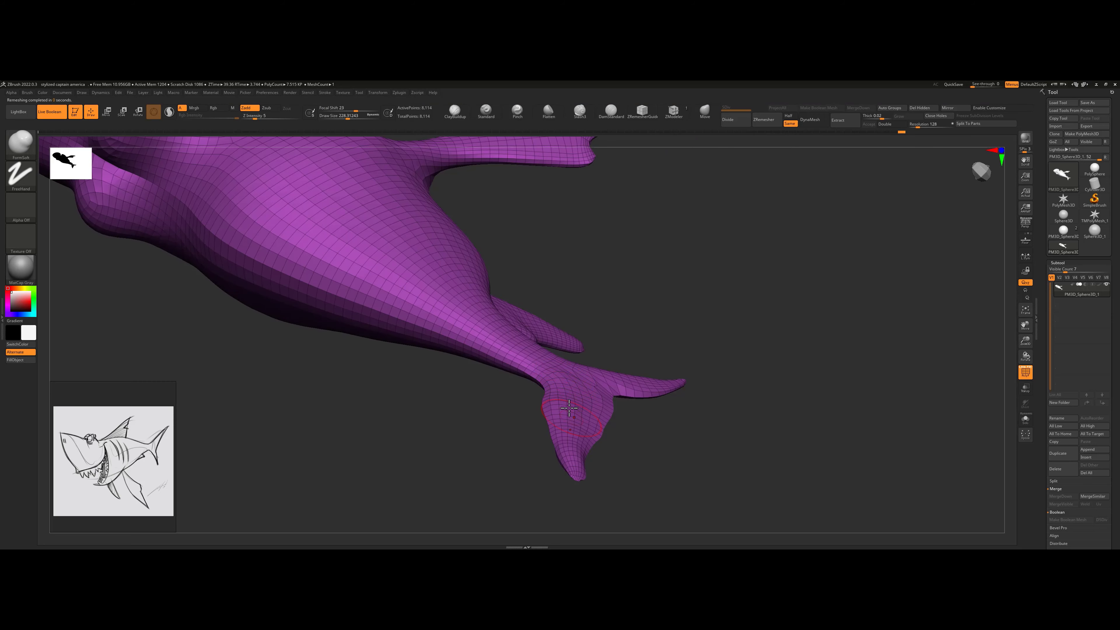
- Smooth the upper tail lobe down to its tip and frame the whole shark
left_click_drag(559, 397, 567, 463, "shift")
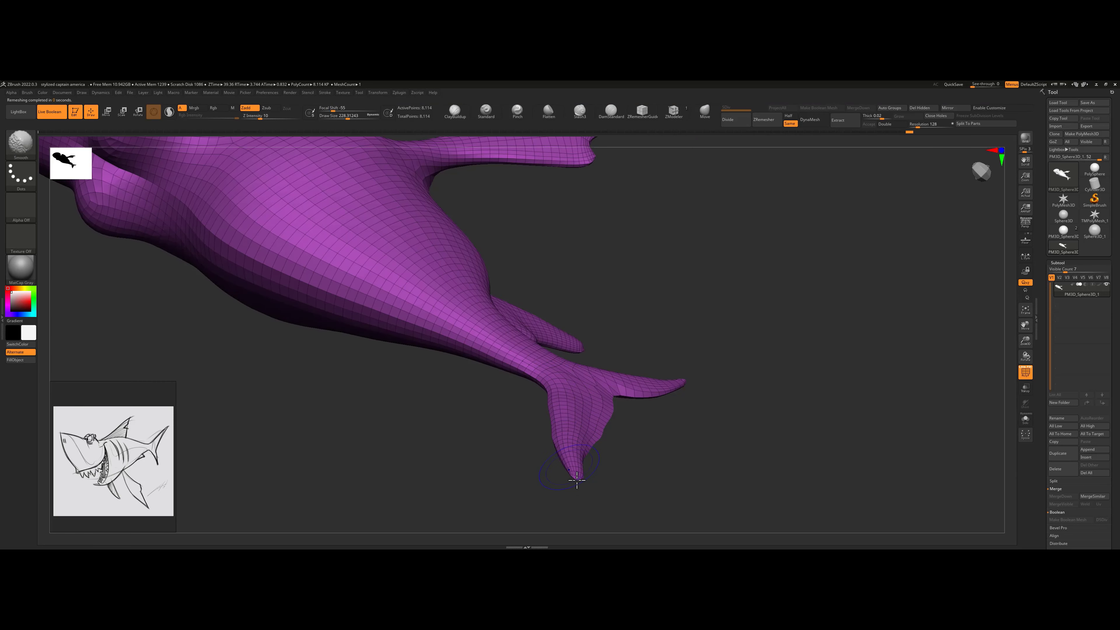
mouse_move(635, 417)
left_mouse_down()
mouse_move(650, 380)
mouse_move(660, 383)
mouse_move(613, 382)
left_mouse_up()
key("f")
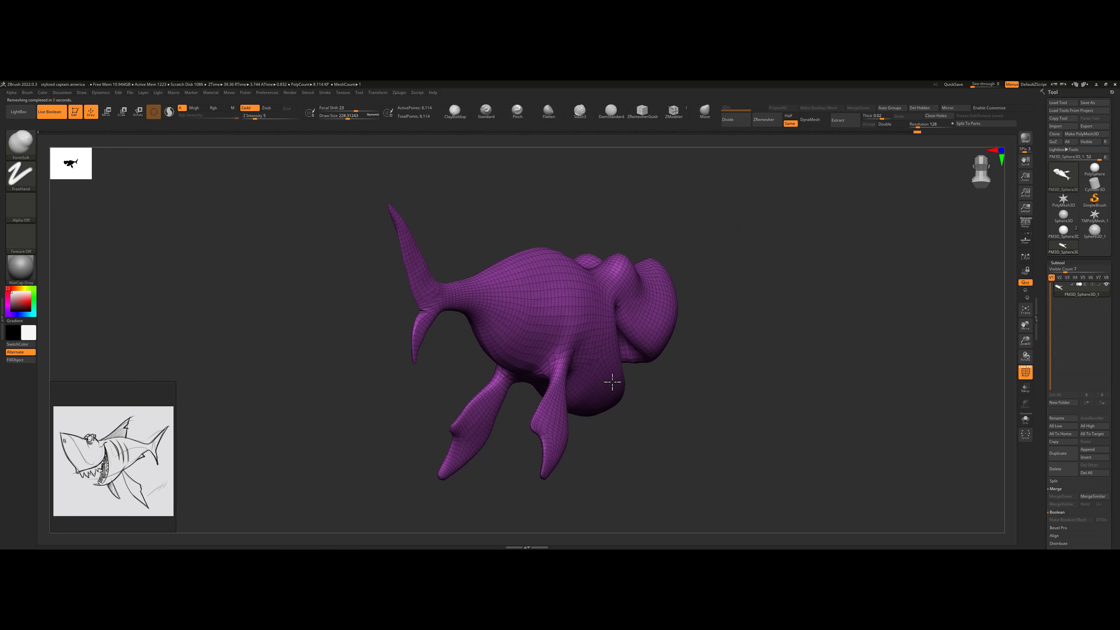
- Pull a tall, backward-leaning dorsal fin up out of the middle of the back with the Move brush
left_click_drag(441, 343, 412, 343)
mouse_move(452, 347)
left_mouse_down("alt")
mouse_move(420, 355)
mouse_move(580, 370)
left_mouse_up("alt")
mouse_move(575, 265)
left_mouse_down()
mouse_move(580, 296)
mouse_move(480, 255)
mouse_move(543, 286)
mouse_move(548, 304)
left_mouse_up()
left_click(617, 115)
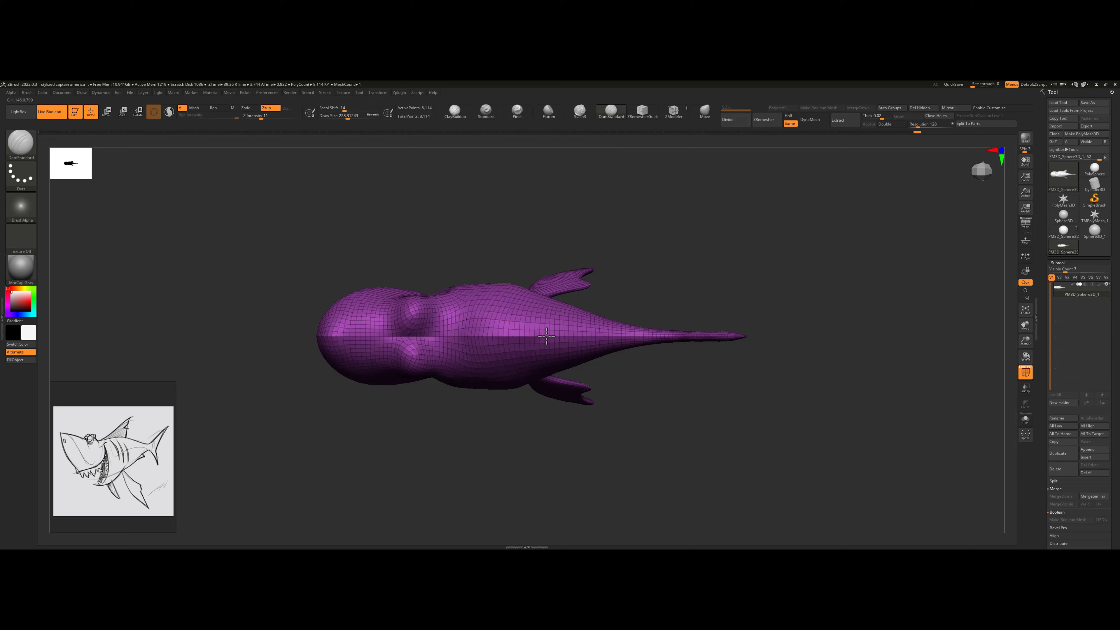
left_click(709, 117)
left_click_drag(661, 251, 653, 190, "shift")
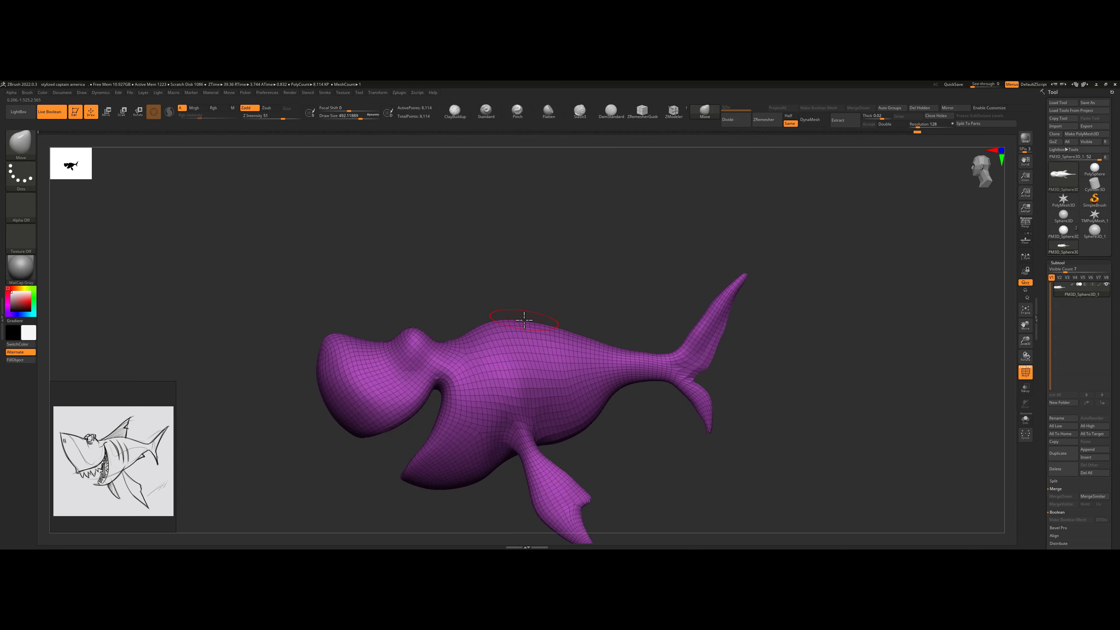
mouse_move(521, 319)
left_mouse_down()
mouse_move(525, 231)
mouse_move(548, 230)
left_mouse_up()
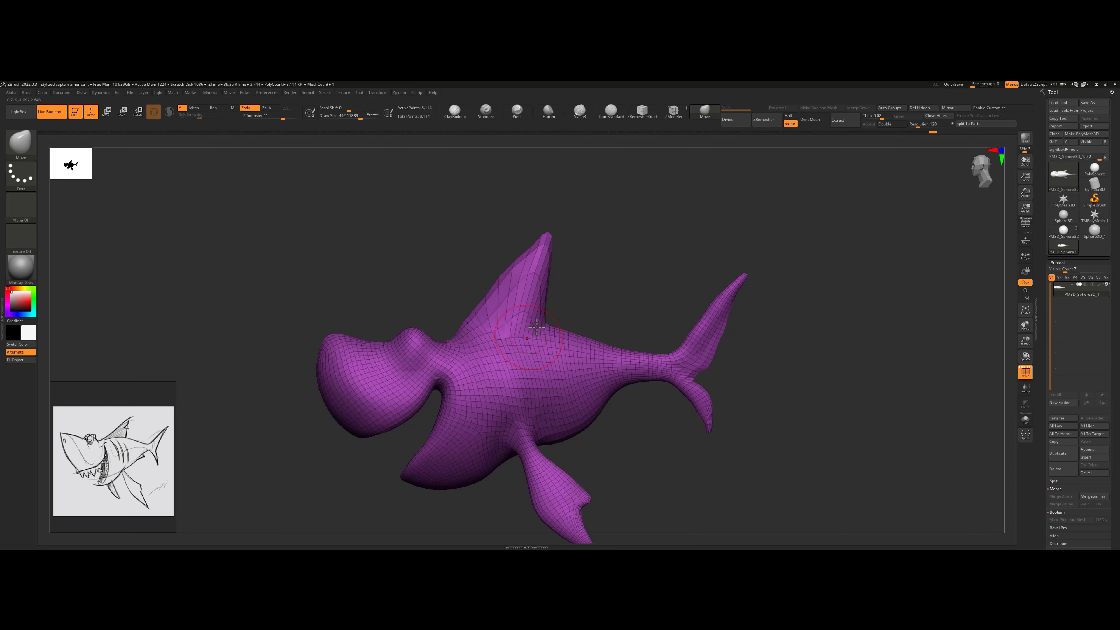
- Check the new dorsal fin's thickness from above and rebuild the shark's topology with ZRemesher
right_click_drag(536, 326, 594, 254)
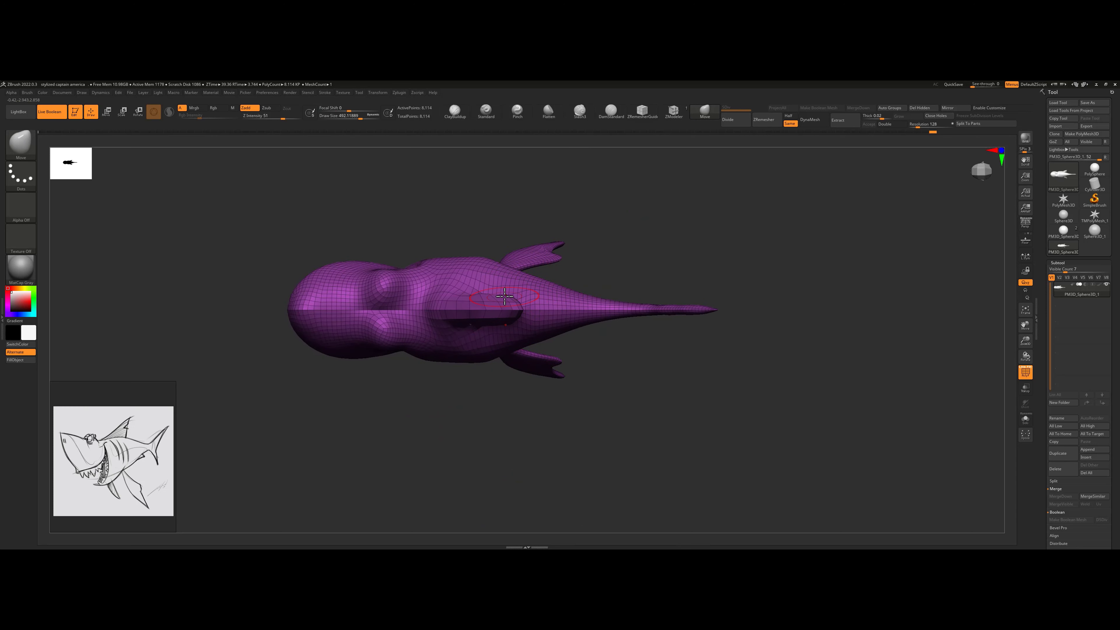
right_click_drag(506, 309, 560, 247)
left_click(762, 124)
right_click_drag(535, 303, 588, 142)
- Pinch the edges of the dorsal fin and adjust its tip with the Move brush
left_click(522, 115)
right_click_drag(522, 310, 501, 338)
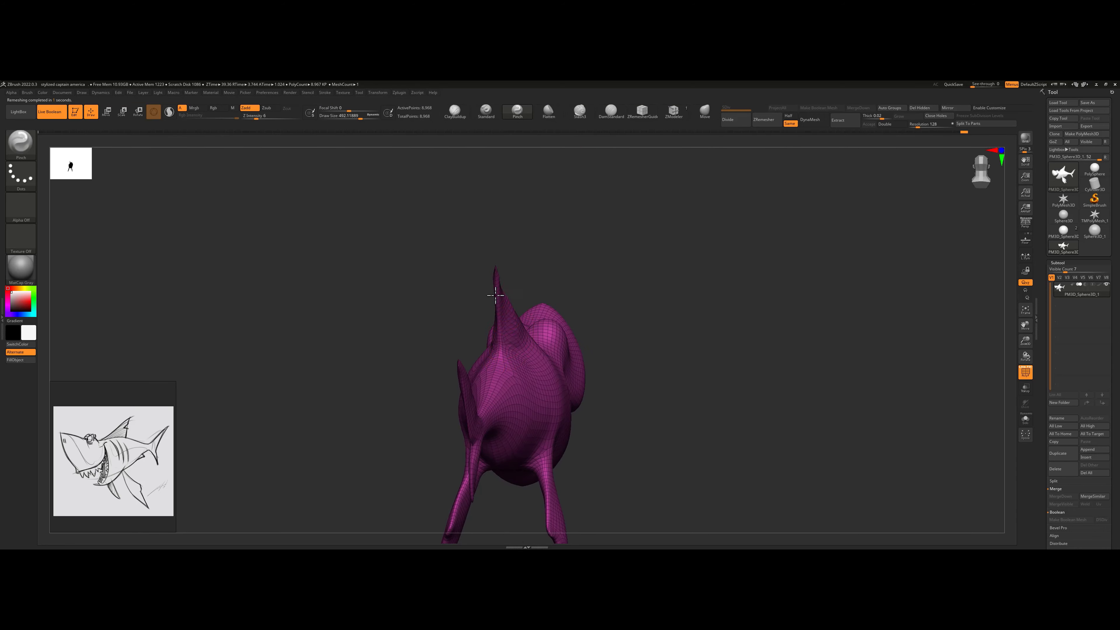
right_click_drag(495, 294, 587, 247)
left_click(705, 110)
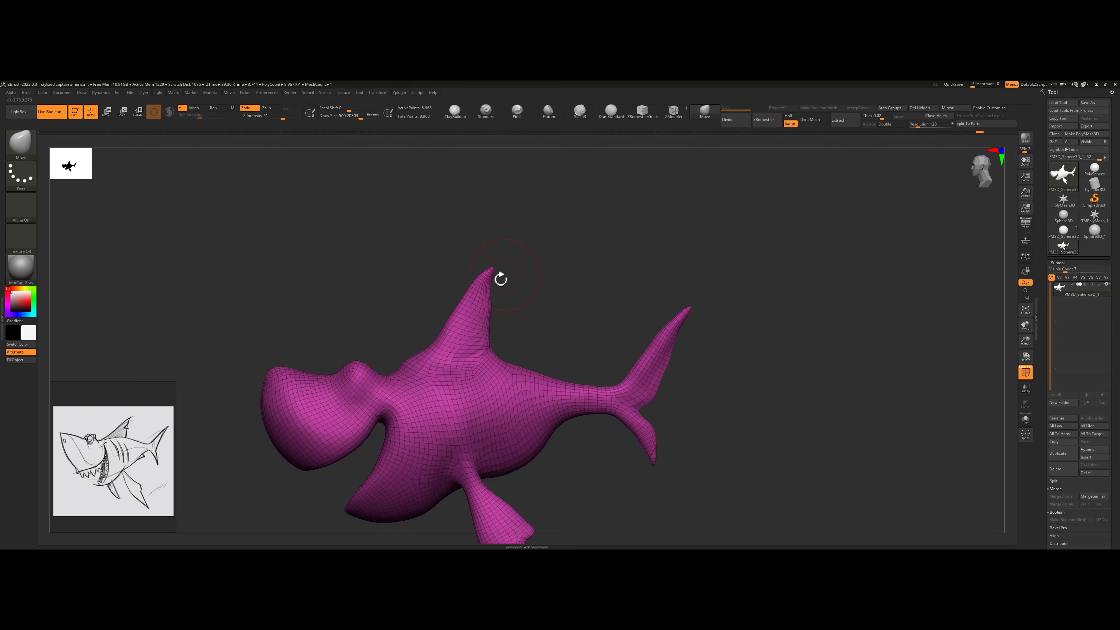
mouse_move(522, 335)
right_mouse_down()
mouse_move(557, 365)
mouse_move(508, 385)
right_mouse_up()
- Sharpen the dorsal fin's trailing edge with a smaller Pinch brush and remesh the shark with ZRemesher
key("b")
key("d")
key("s")
right_click_drag(441, 375, 545, 138)
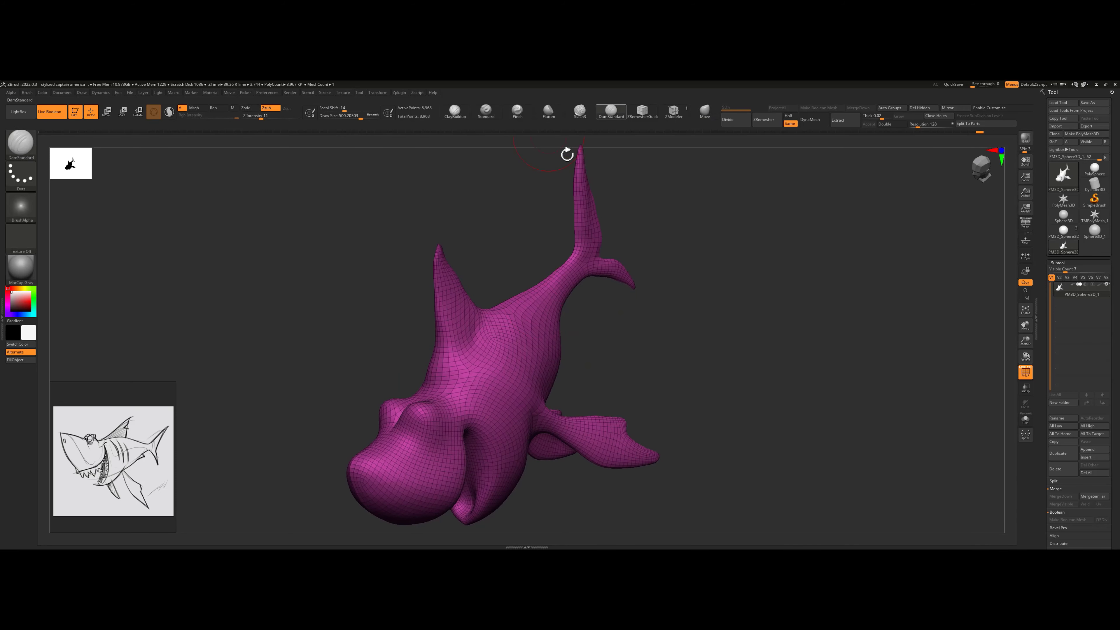
mouse_move(476, 344)
right_mouse_down()
mouse_move(485, 248)
mouse_move(505, 266)
mouse_move(483, 258)
mouse_move(465, 303)
mouse_move(587, 289)
right_mouse_up()
left_click(517, 111)
key("s")
left_click_drag(473, 309, 459, 309)
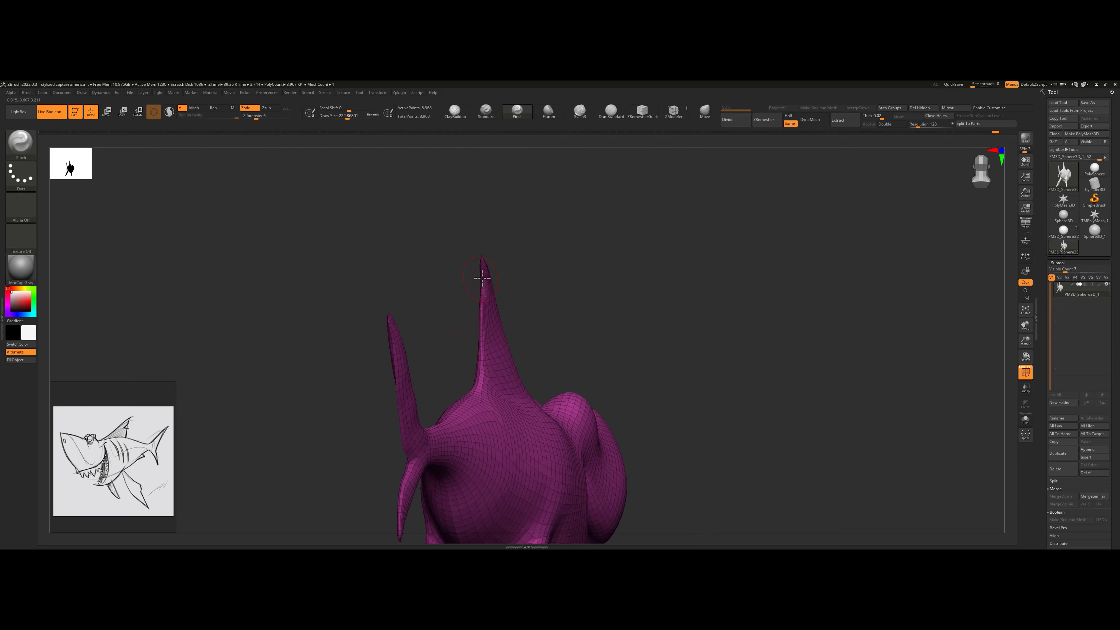
right_click_drag(527, 315, 607, 243)
left_click(767, 119)
mouse_move(307, 288)
right_mouse_down()
mouse_move(295, 267)
mouse_move(308, 278)
right_mouse_up()
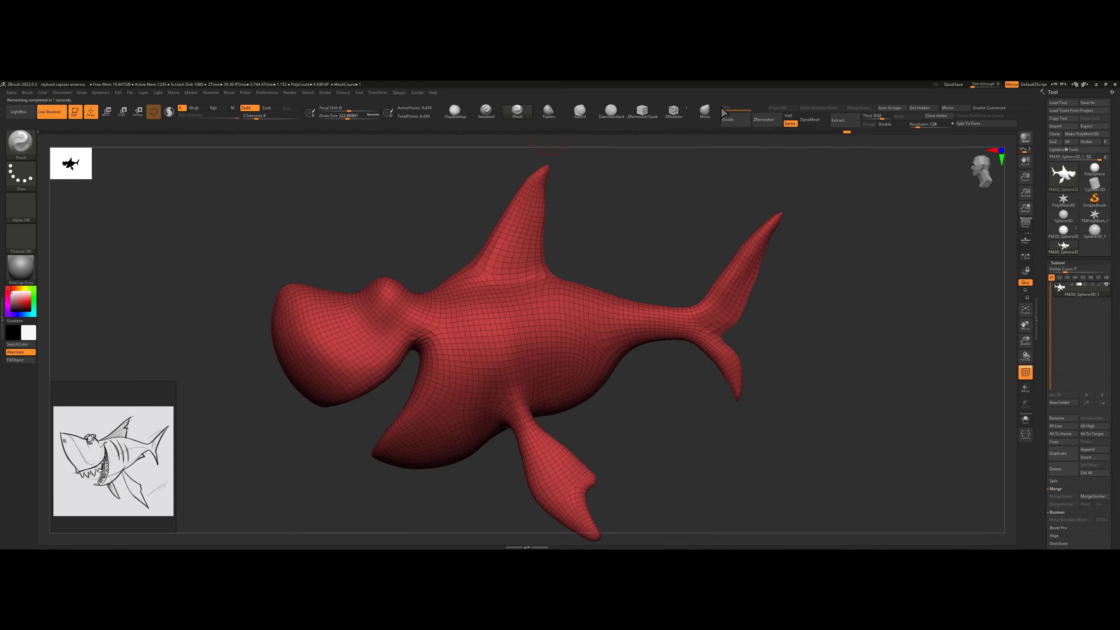
- Reshape the front of the snout into a more pointed upper tip with an enlarged Move brush
left_click(705, 111)
key("s")
left_click_drag(265, 275, 300, 283)
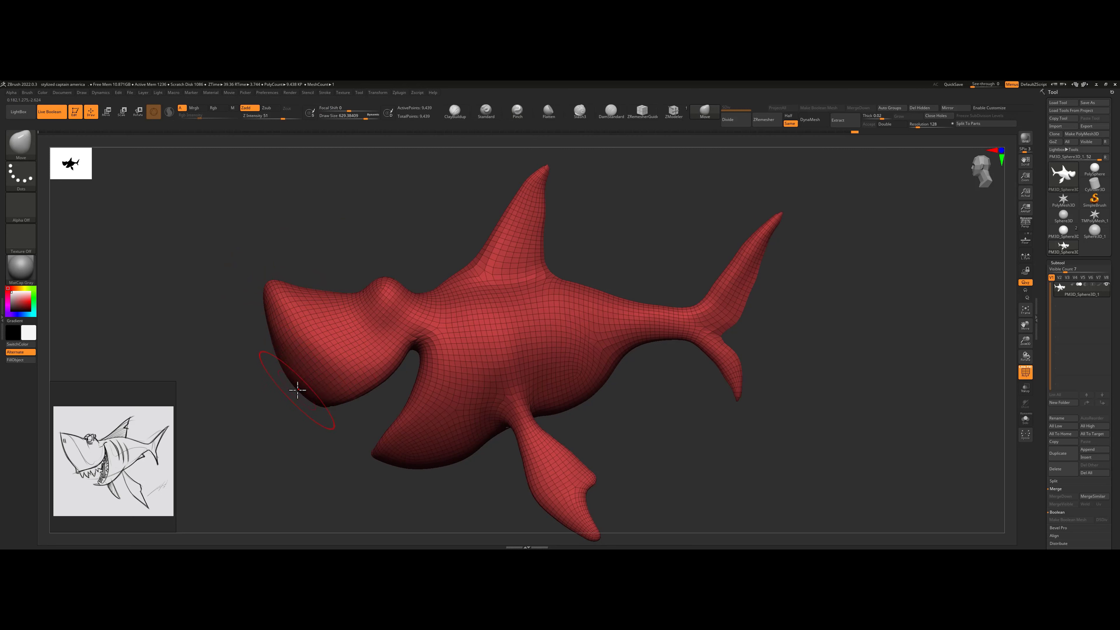
- Carve a crease around the corner of the mouth with the DamStandard brush and remesh with ZRemesher
left_click(611, 110)
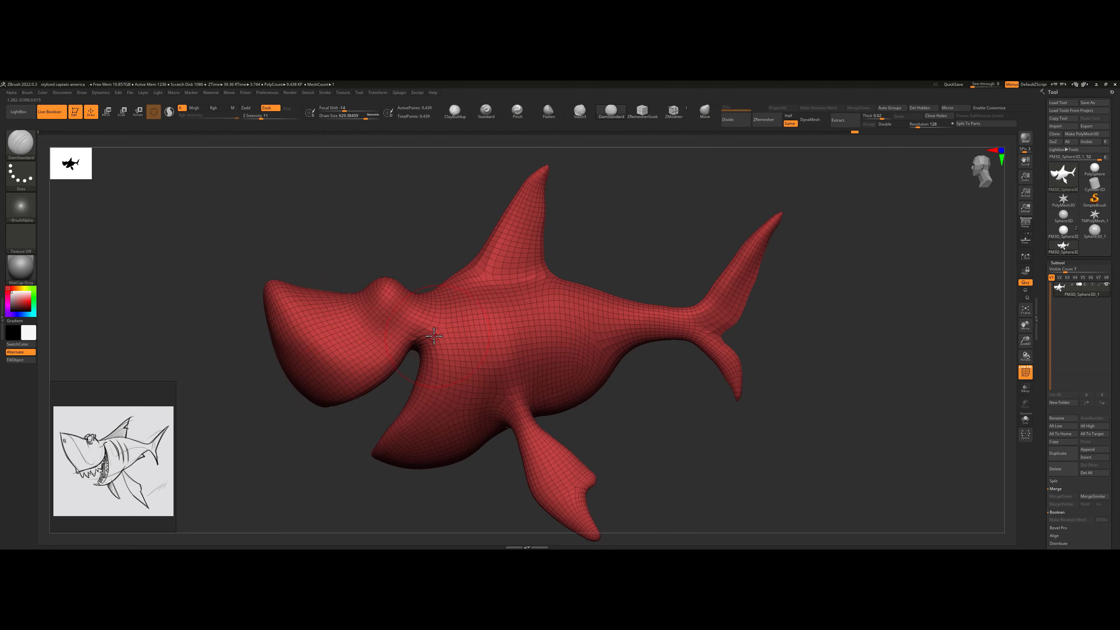
key("s")
left_click_drag(414, 335, 430, 335)
left_click(763, 119)
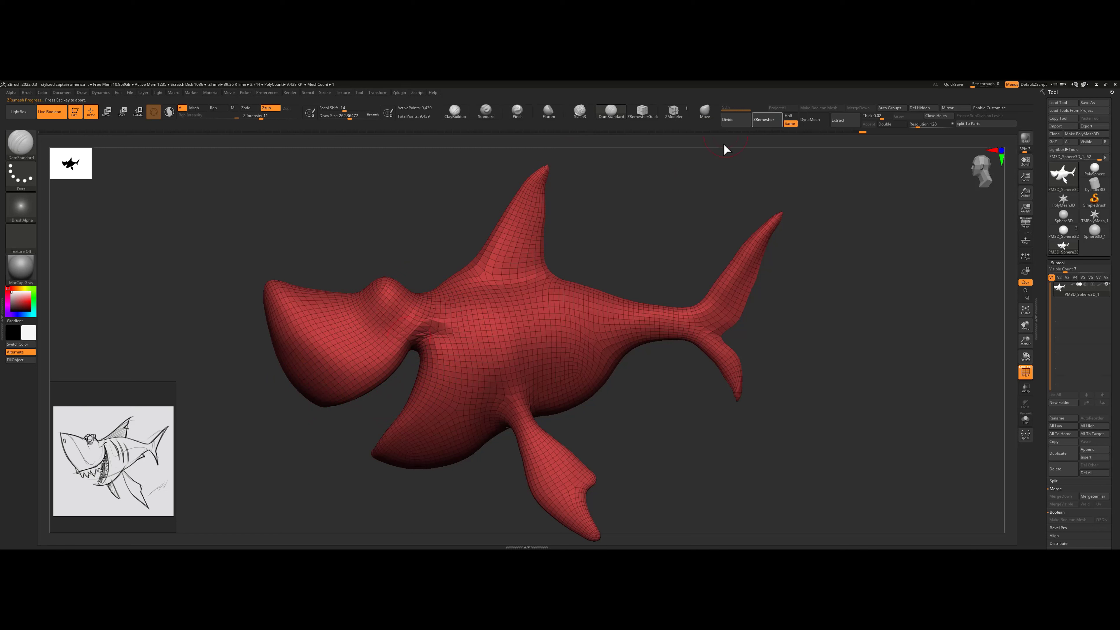
- Pull a small rear fin out of the belly near the tail stem with the Move brush and remesh
mouse_move(417, 269)
left_mouse_down()
mouse_move(436, 336)
mouse_move(465, 257)
mouse_move(602, 263)
mouse_move(544, 360)
left_mouse_up()
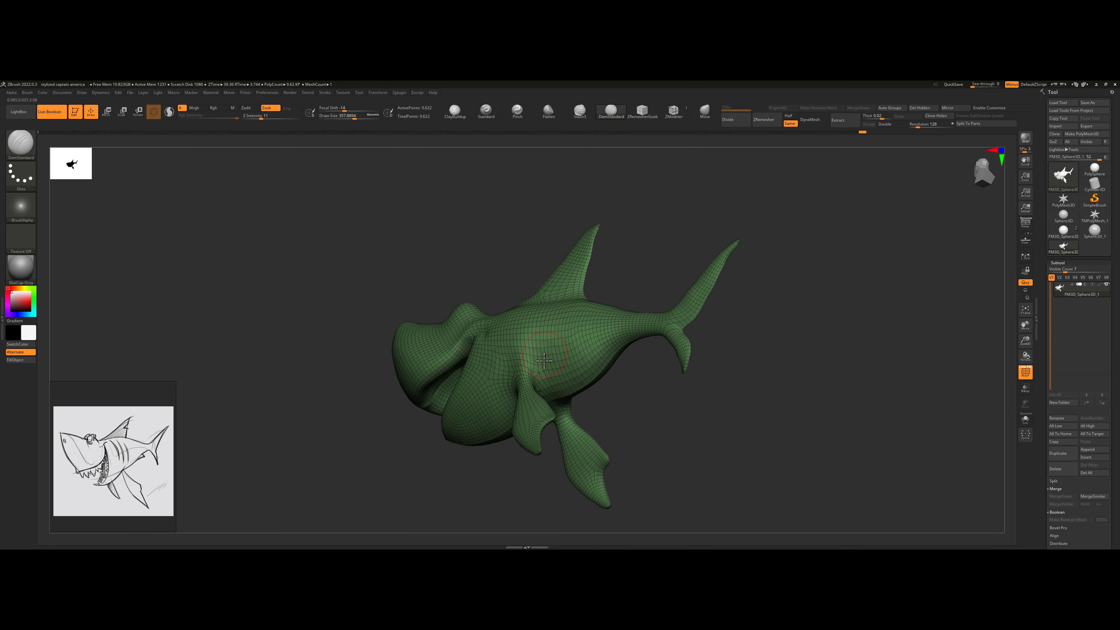
mouse_move(569, 309)
left_mouse_down()
mouse_move(608, 260)
mouse_move(568, 295)
left_mouse_up()
left_click(704, 116)
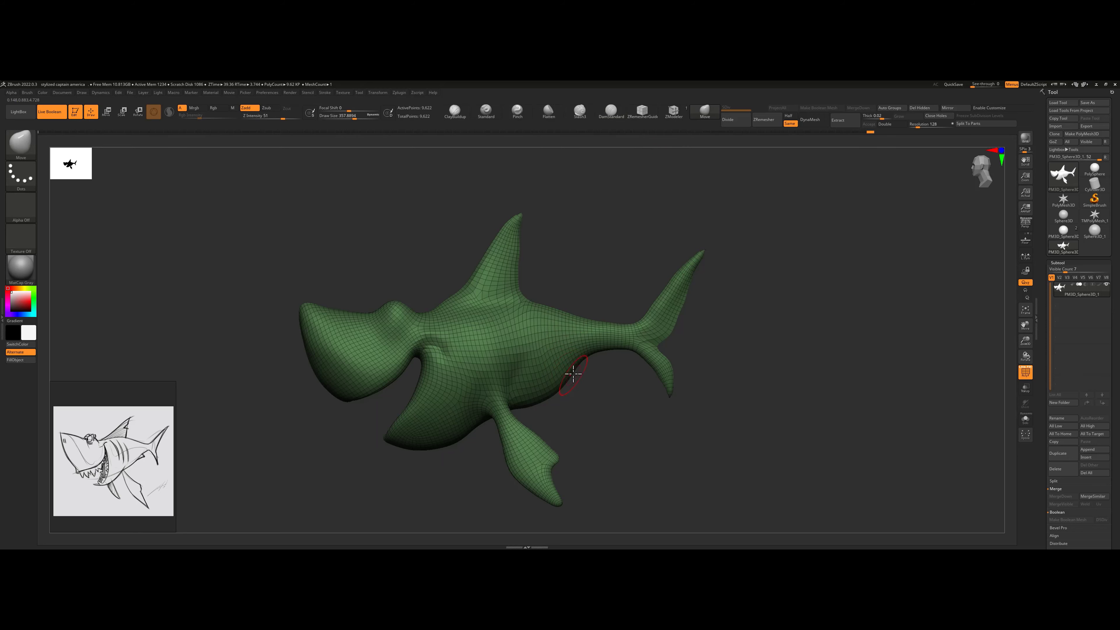
mouse_move(582, 367)
left_mouse_down()
mouse_move(604, 383)
mouse_move(601, 375)
mouse_move(601, 400)
mouse_move(567, 387)
mouse_move(600, 397)
mouse_move(631, 370)
mouse_move(594, 381)
mouse_move(615, 425)
mouse_move(561, 361)
mouse_move(590, 388)
mouse_move(570, 388)
left_mouse_up()
left_click(765, 120)
- Reshape the eye bulges on top of the head with a larger Move brush
mouse_move(527, 219)
left_mouse_down()
mouse_move(617, 208)
mouse_move(585, 278)
mouse_move(595, 276)
mouse_move(508, 216)
left_mouse_up()
key("]")
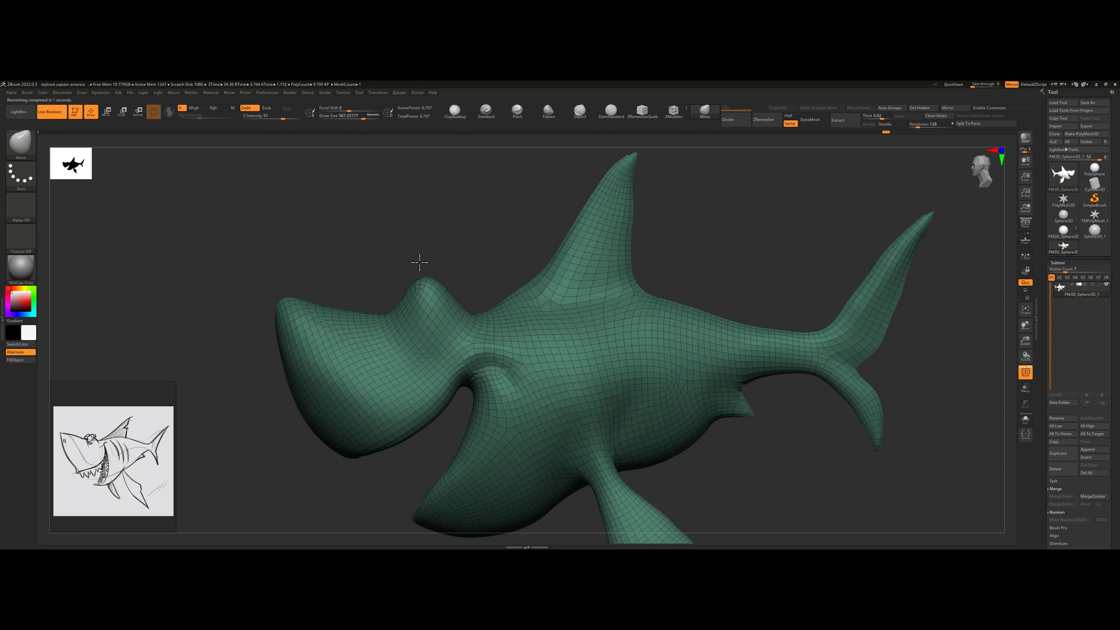
left_click_drag(420, 263, 467, 264, "shift")
mouse_move(420, 300)
left_mouse_down()
mouse_move(462, 308)
mouse_move(404, 316)
left_mouse_up()
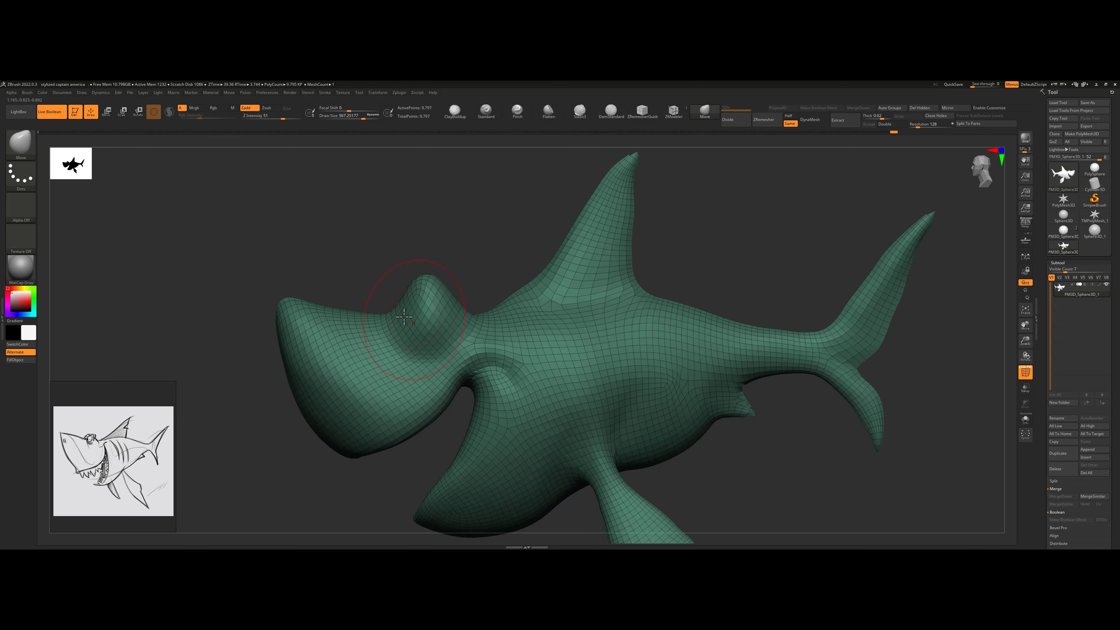
left_click_drag(473, 295, 451, 325)
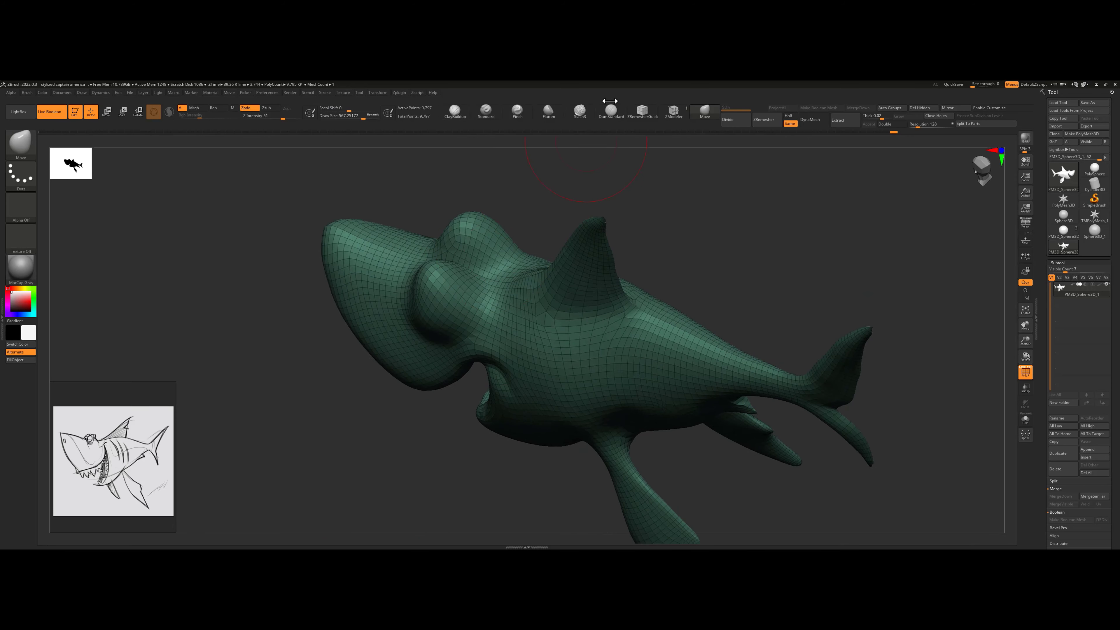
- Define the base of the eye bulges with the DamStandard brush and subdivide the mesh once
left_click(610, 113)
key("[")
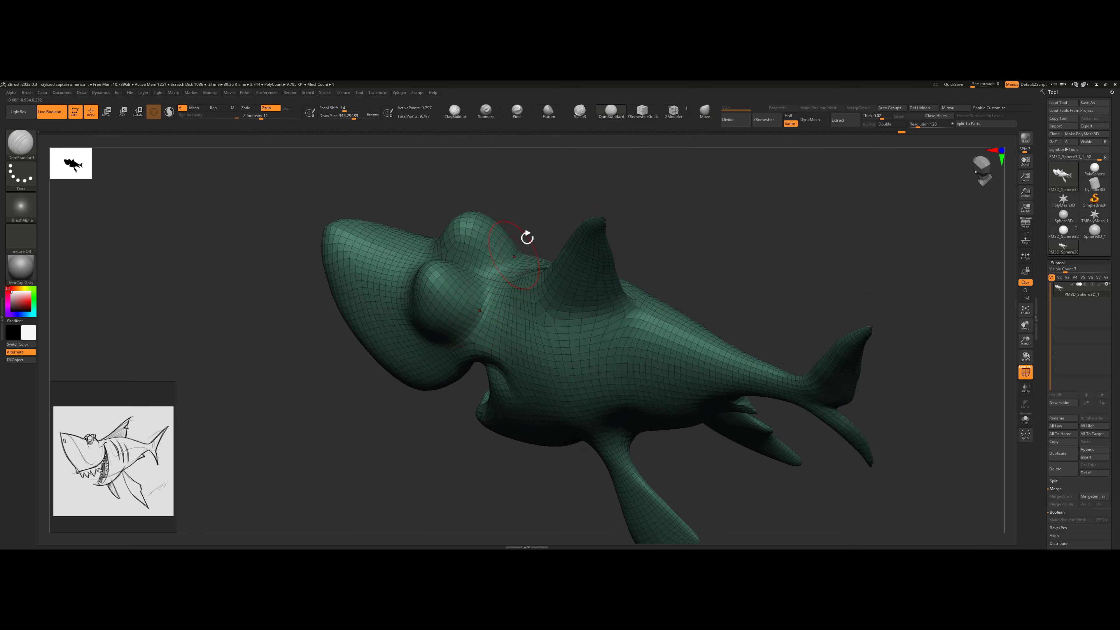
left_click_drag(527, 239, 423, 289)
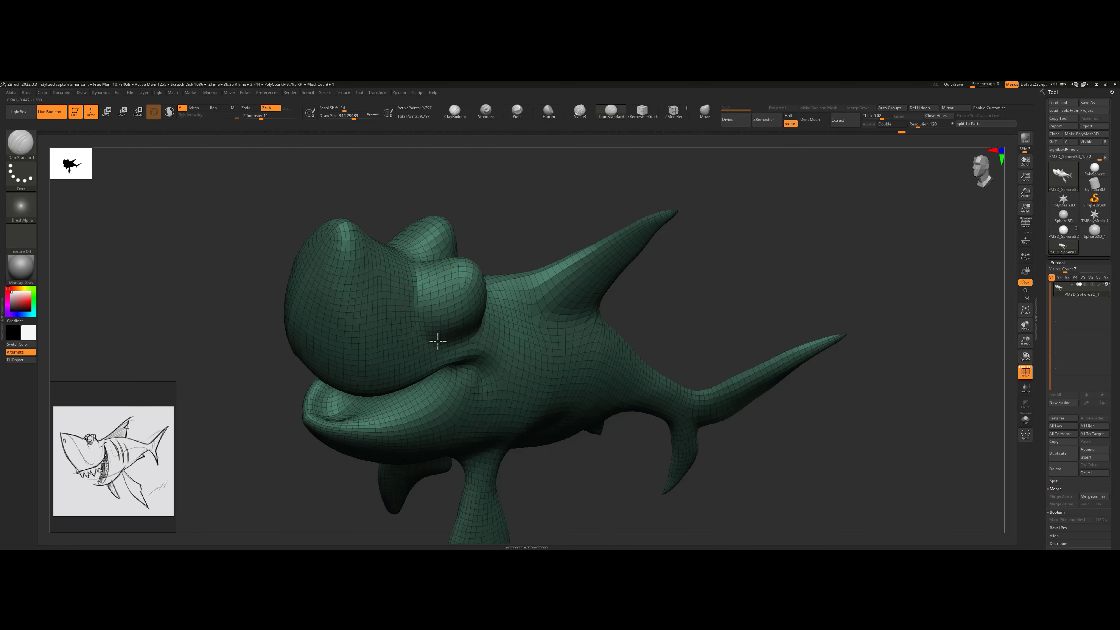
left_click_drag(524, 216, 536, 259)
left_click(738, 124)
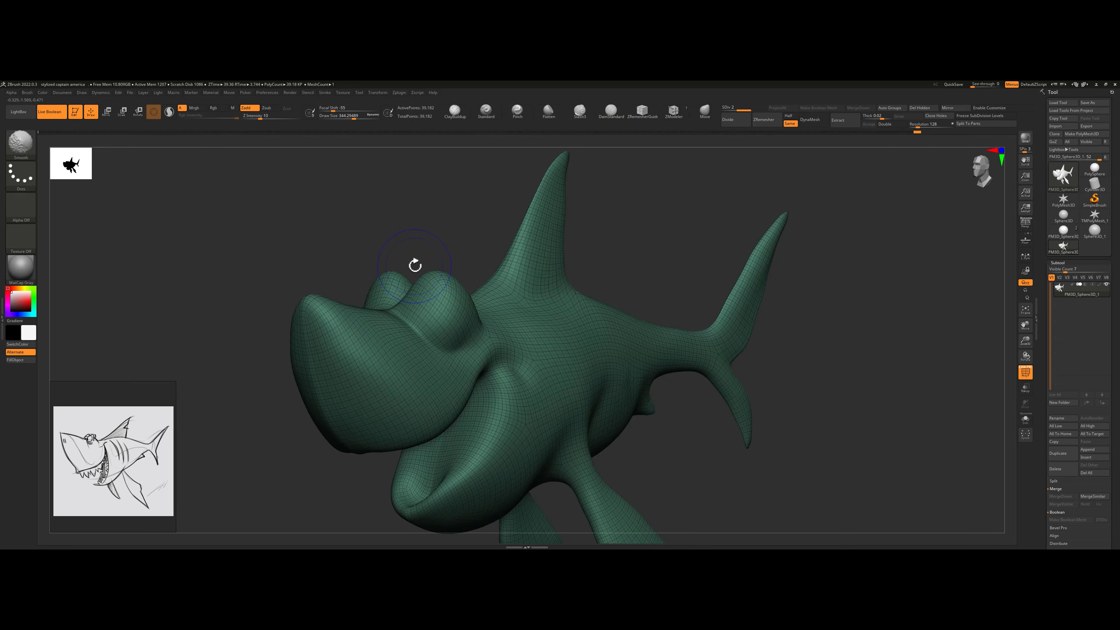
- Smooth the eye bulges and carve an eye outline into their front faces with a small DamStandard brush
left_click_drag(415, 263, 418, 289)
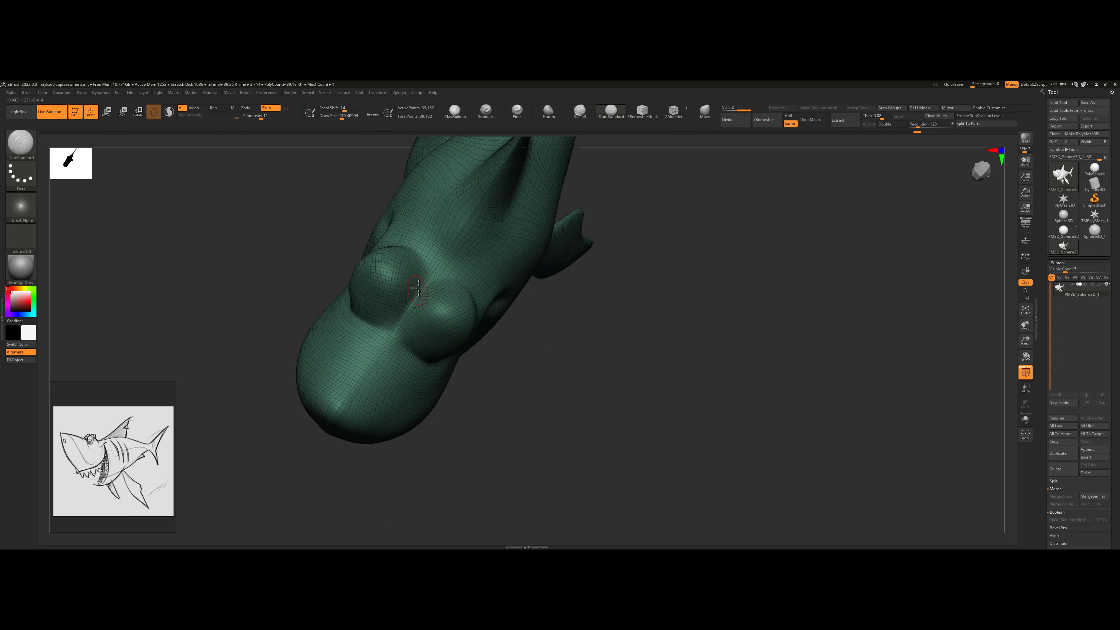
left_click_drag(465, 359, 443, 352)
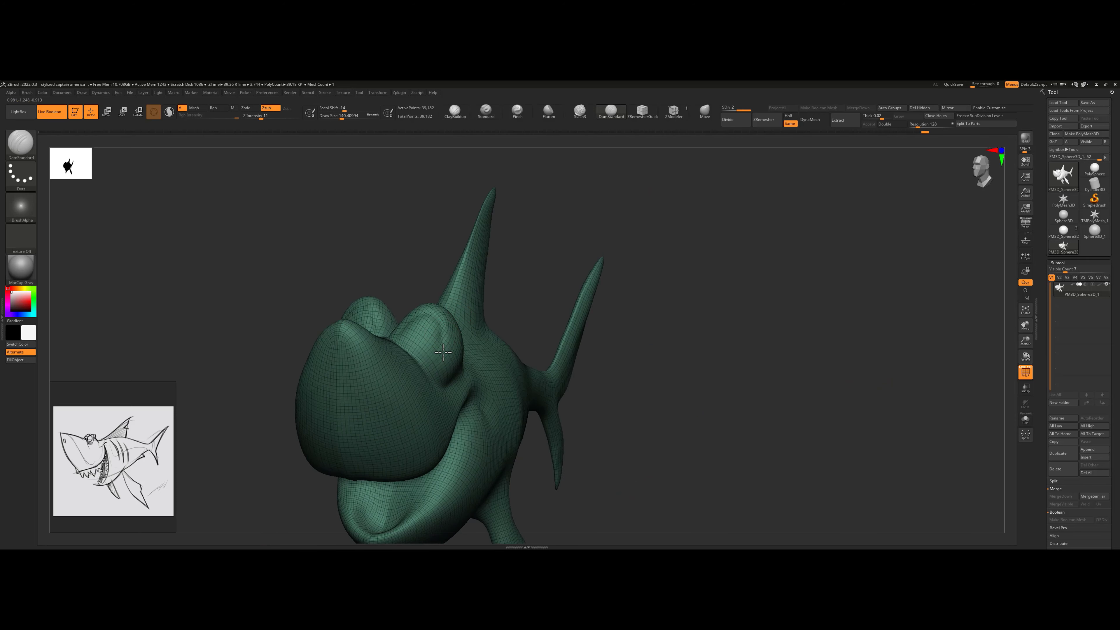
right_click_drag(427, 311, 418, 317)
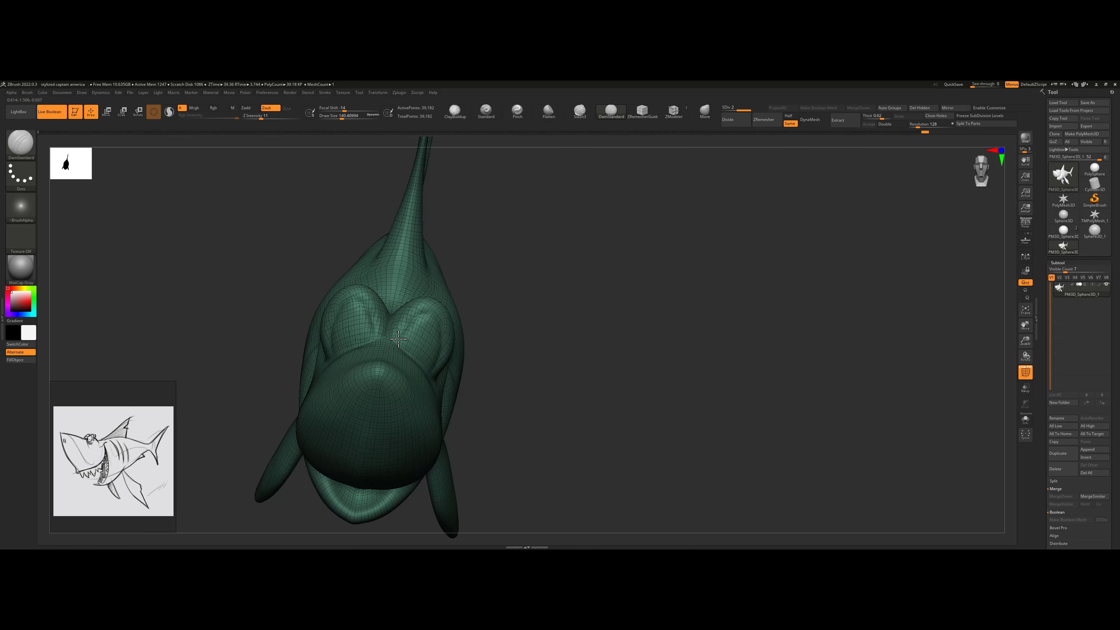
right_click_drag(427, 366, 434, 301)
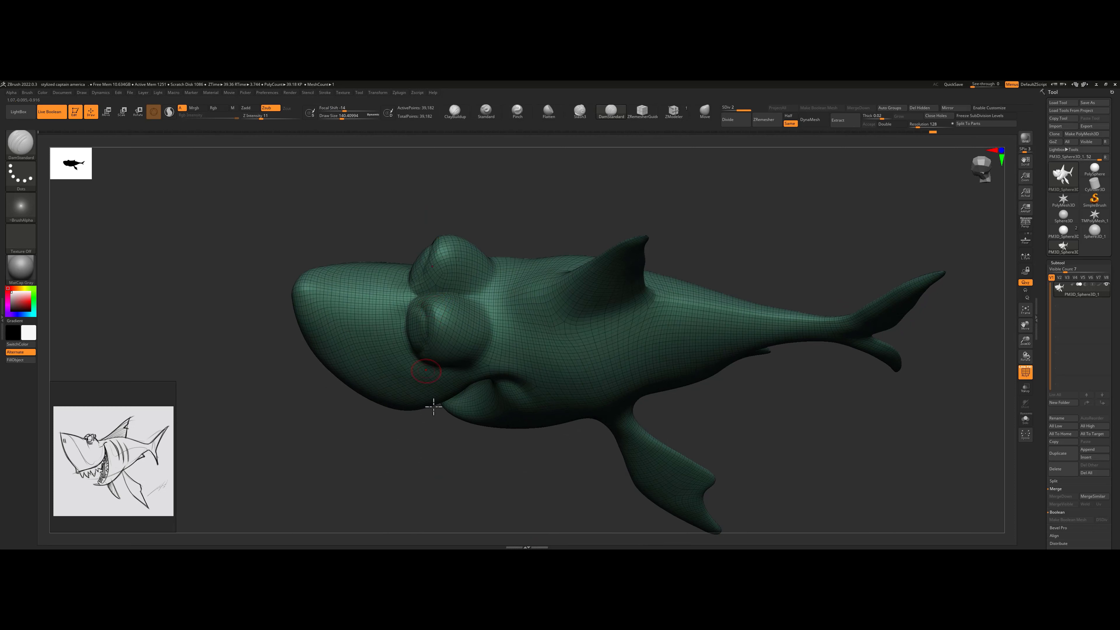
right_click_drag(433, 406, 406, 311)
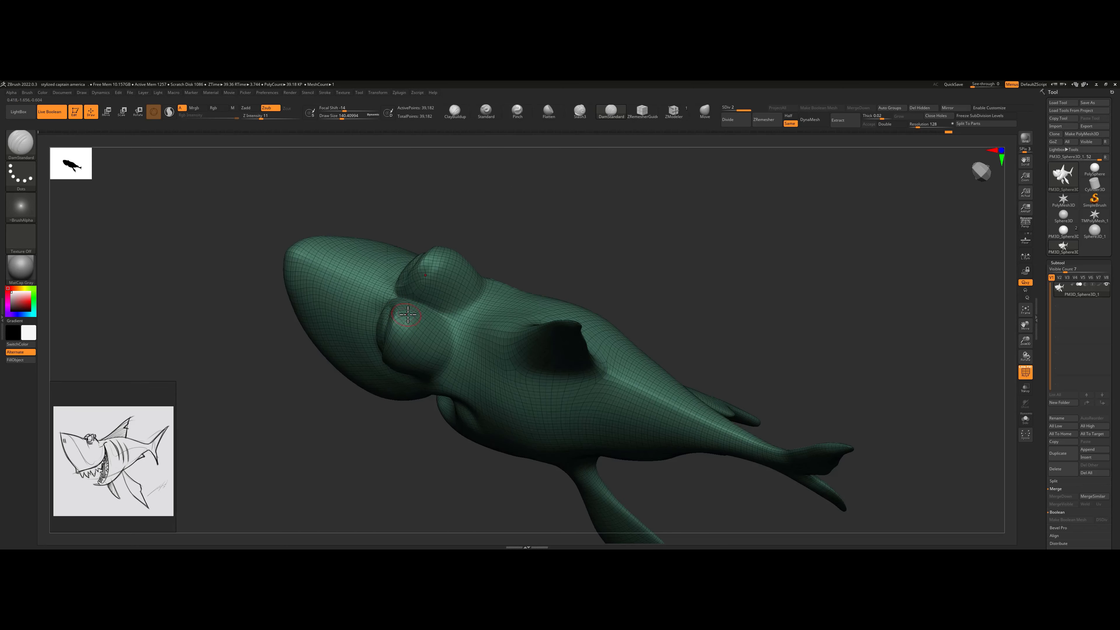
- Deepen the groove down the front of the eye bulges with DamStandard to form the eyelid edge
left_click_drag(407, 315, 388, 355)
right_click_drag(394, 437, 410, 347)
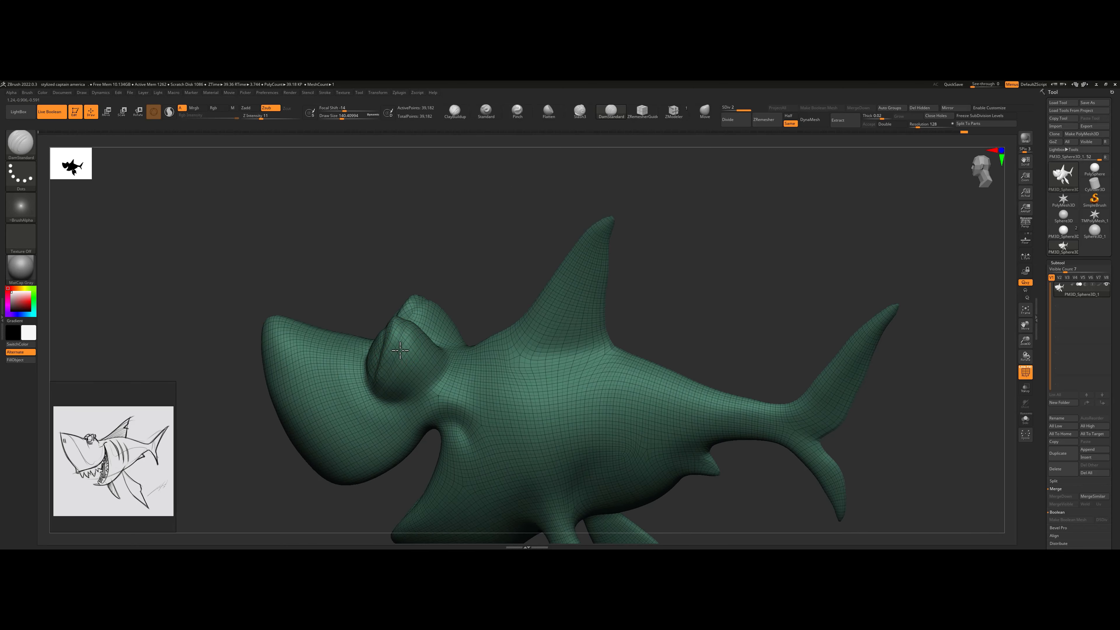
right_click_drag(452, 263, 430, 344)
left_click_drag(404, 323, 392, 352)
right_click_drag(393, 424, 400, 350)
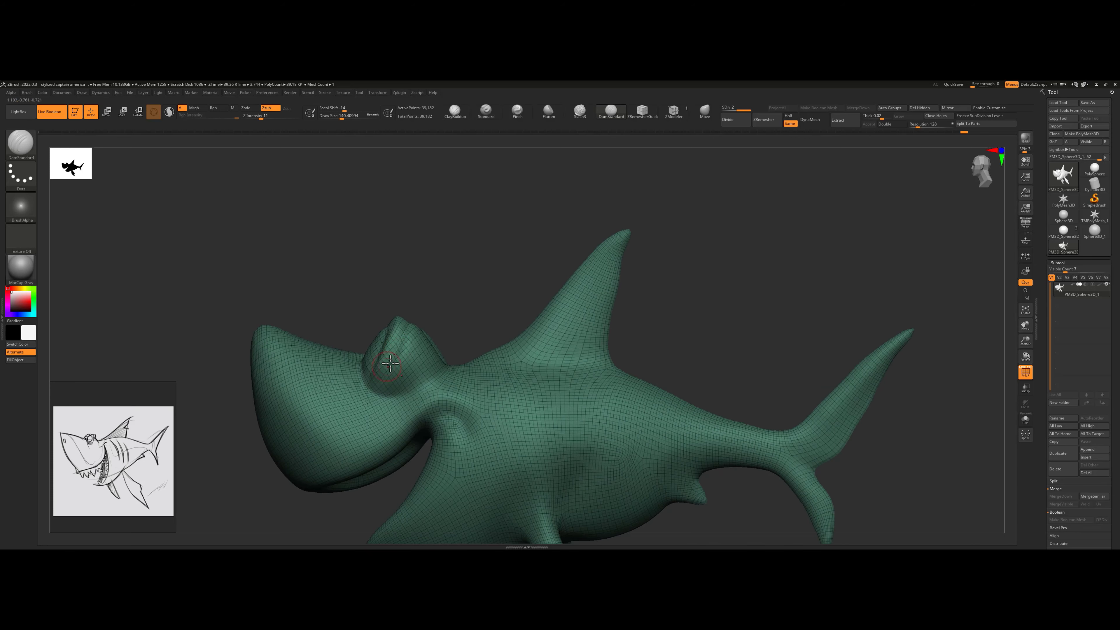
left_click_drag(390, 364, 384, 383)
- Carve a curved line along the side of the snout with DamStandard and smooth it
mouse_move(462, 281)
right_mouse_down("alt")
mouse_move(477, 227)
mouse_move(377, 322)
right_mouse_up("alt")
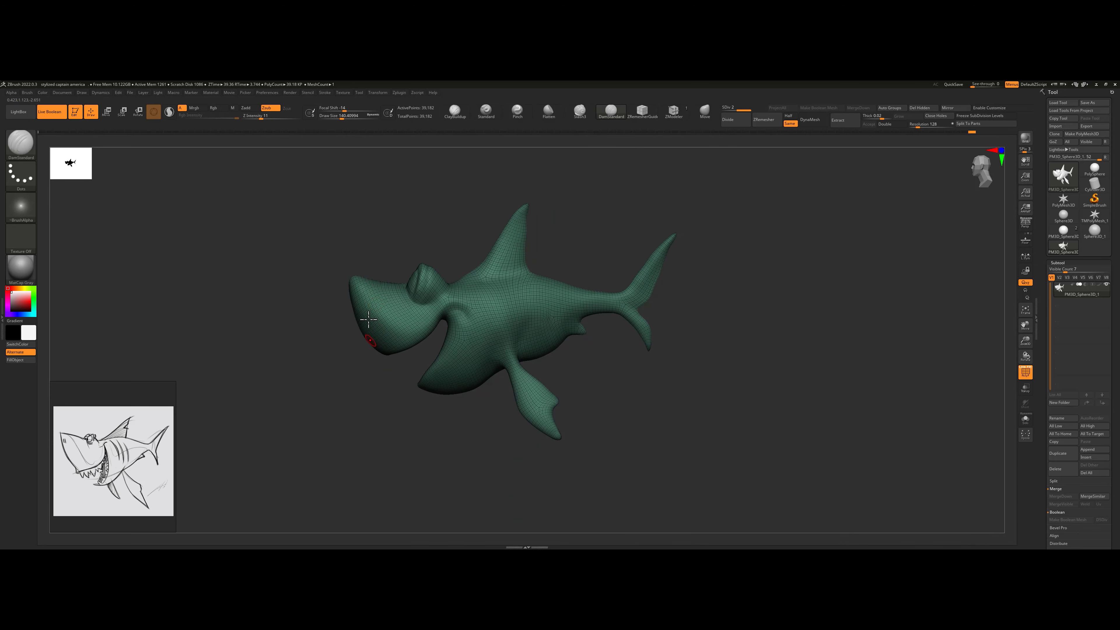
right_click_drag(378, 235, 409, 238)
key("s")
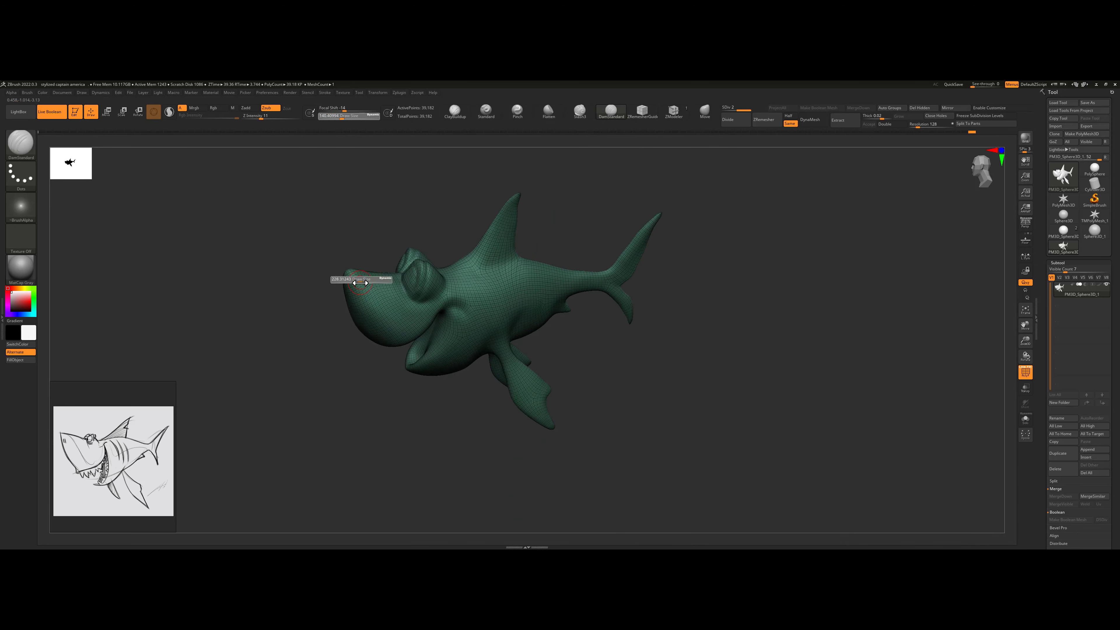
left_click(359, 279)
right_click_drag(418, 348, 373, 305)
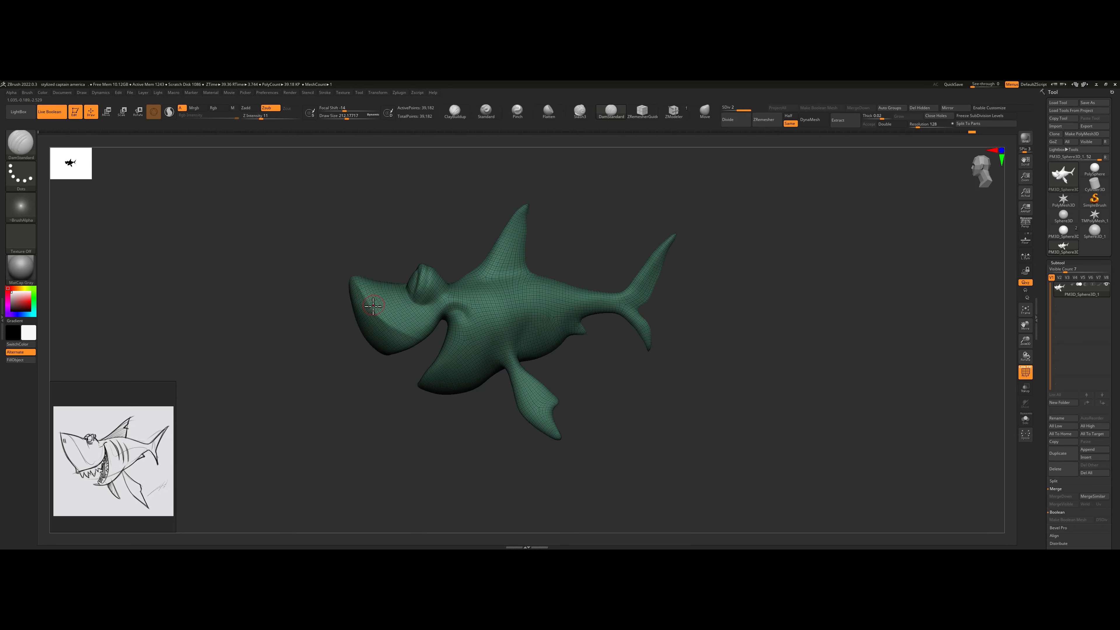
key("shift")
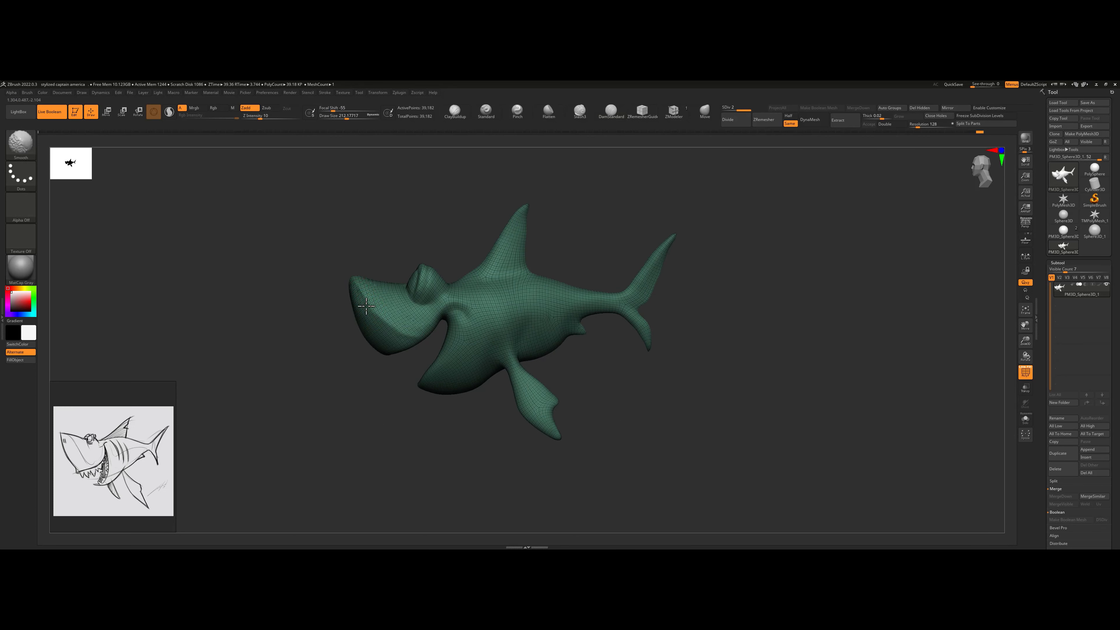
left_click_drag(401, 331, 410, 331, "shift")
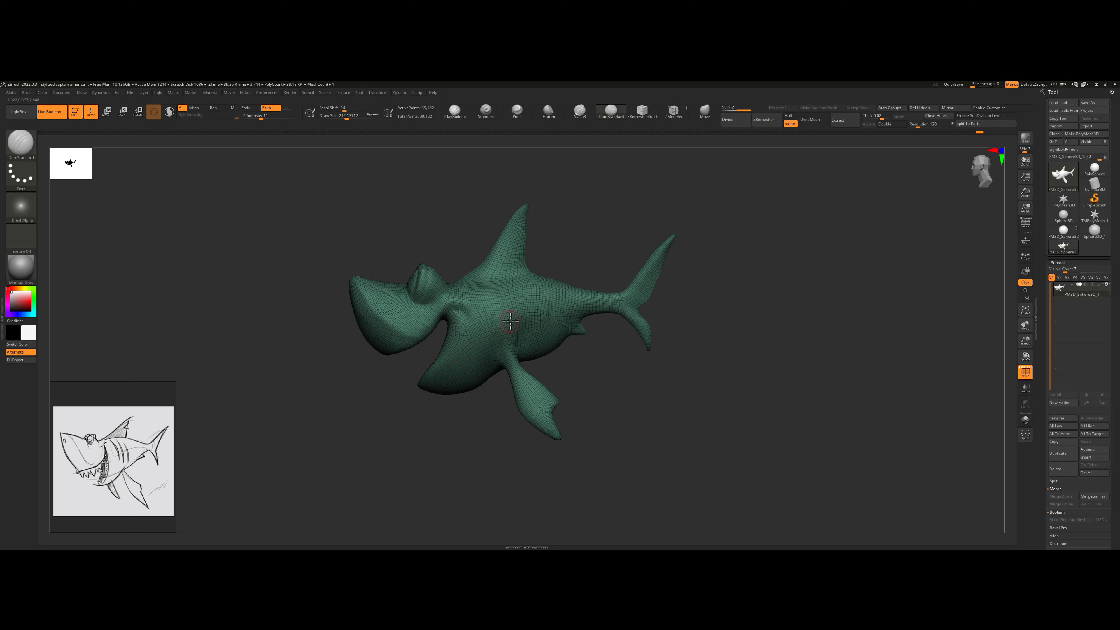
- Carve a line along the shark's flank toward the tail with a larger DamStandard brush and soften it
key("]")
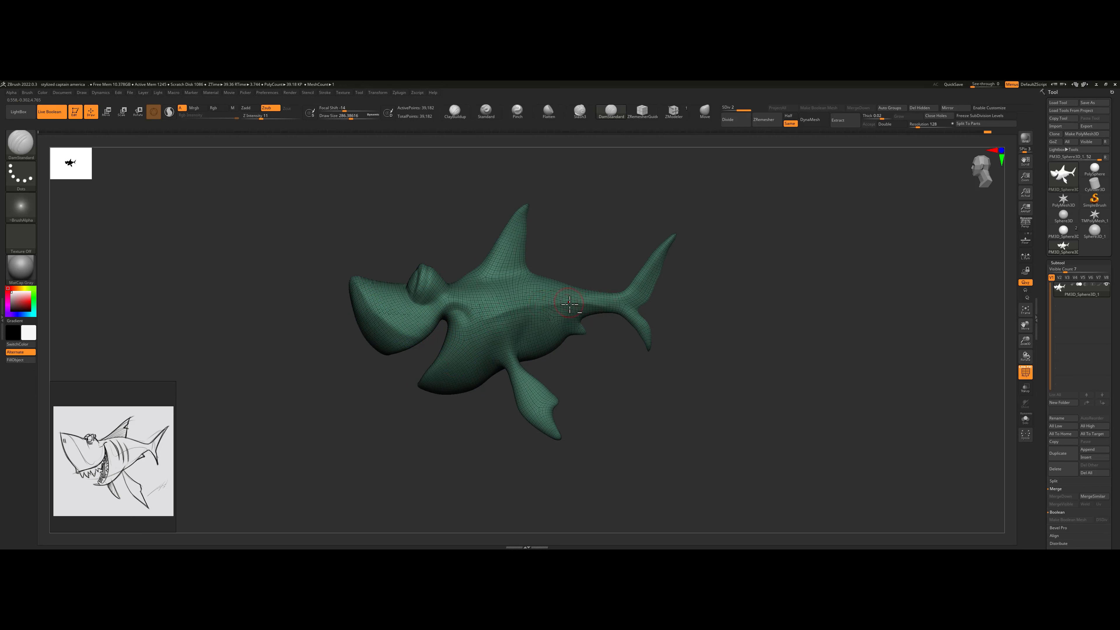
key("shift")
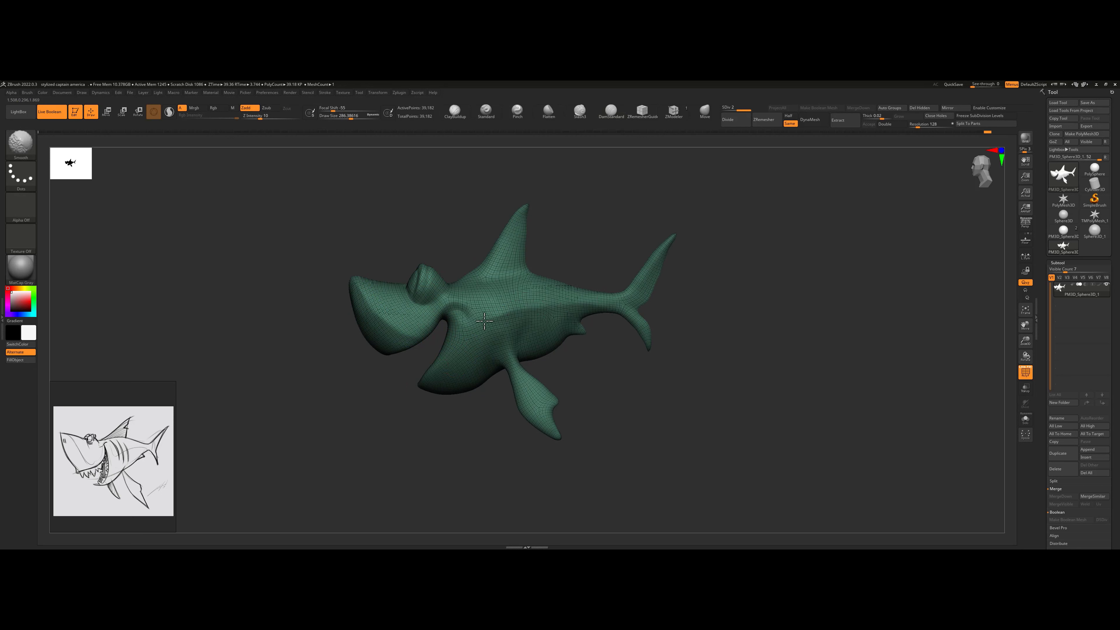
- Isolate the tail fin, slim it from behind with the Move brush, and restore the full mesh without the wireframe display
left_click_drag(732, 269, 626, 302, "alt")
left_click(704, 110)
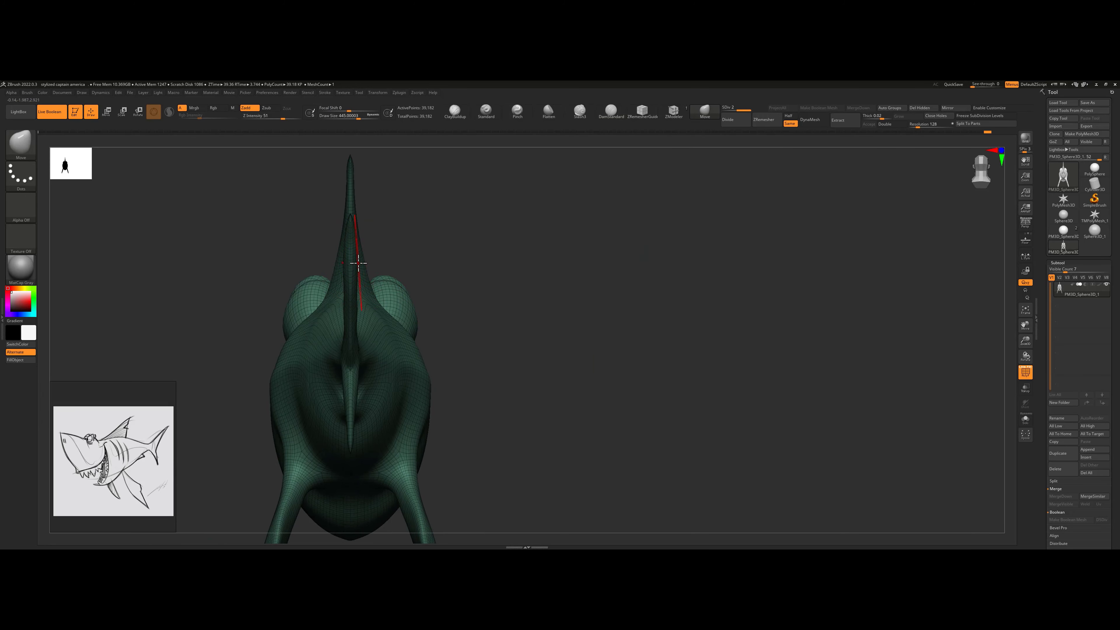
key("ctrl")
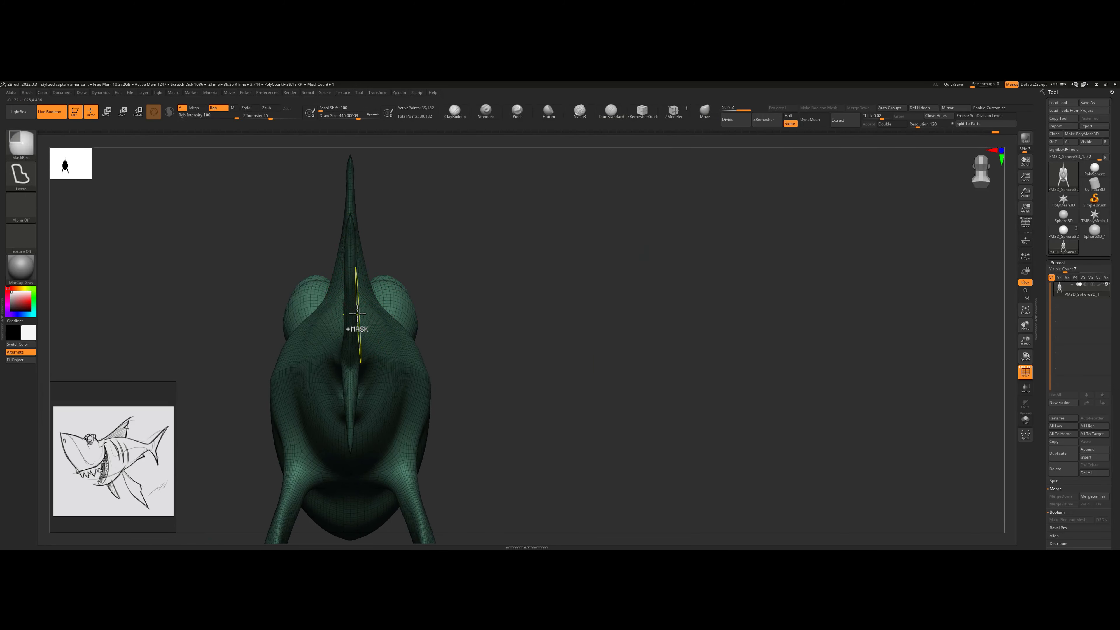
left_click_drag(433, 310, 475, 303, "shift")
mouse_move(484, 201)
left_mouse_down("ctrl+shift")
mouse_move(281, 273)
mouse_move(361, 264)
left_mouse_up("ctrl+shift")
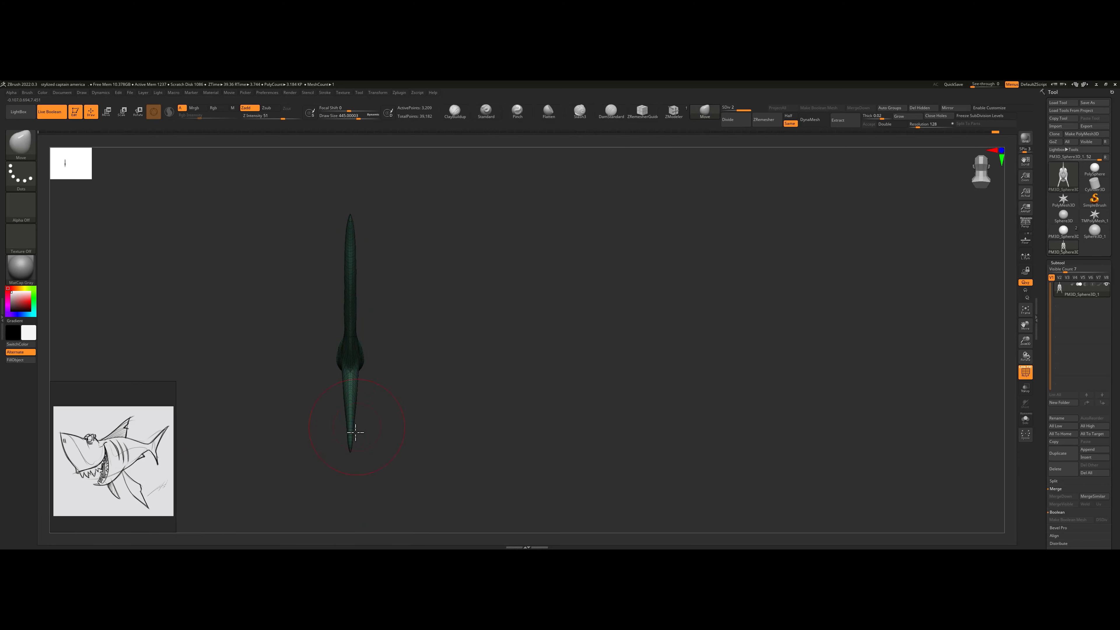
left_click_drag(385, 399, 433, 391)
left_click(475, 281, "ctrl+shift")
left_click_drag(476, 280, 425, 227, "alt")
key("shift+f")
left_click_drag(319, 389, 350, 339)
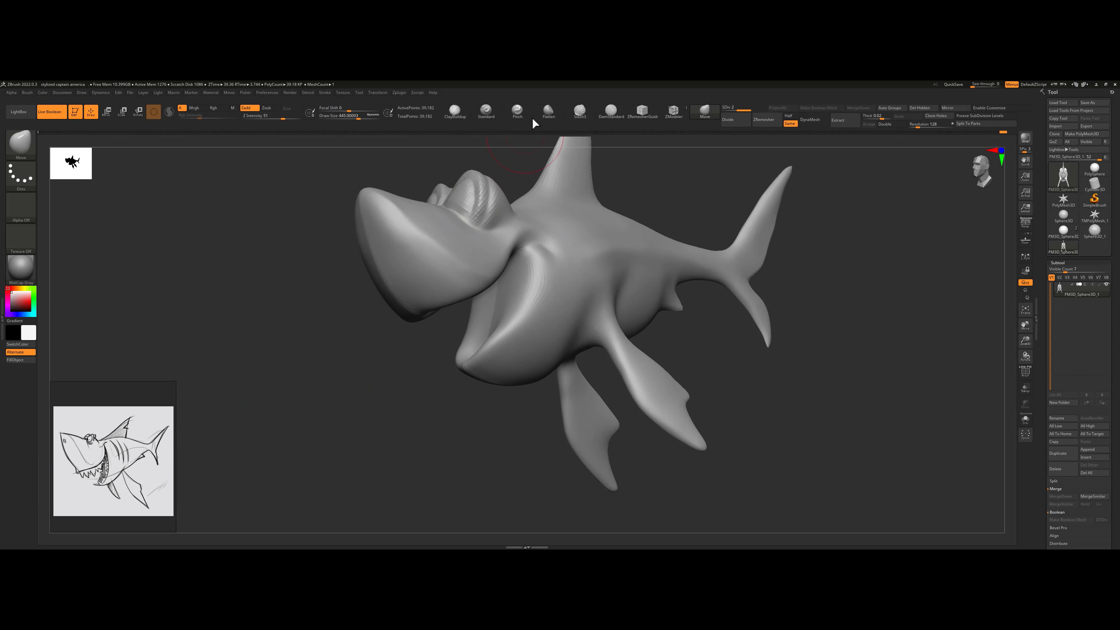
- Carve a lip line along the lower edge of the snout with DamStandard and soften it with smoothing
left_click(611, 109)
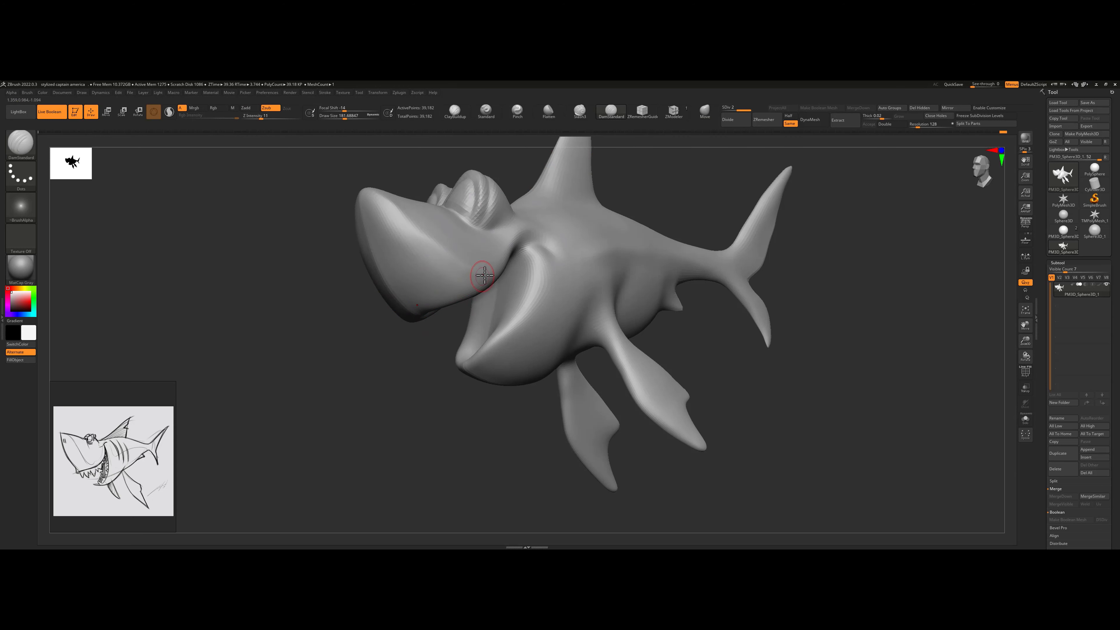
left_click_drag(442, 292, 424, 299)
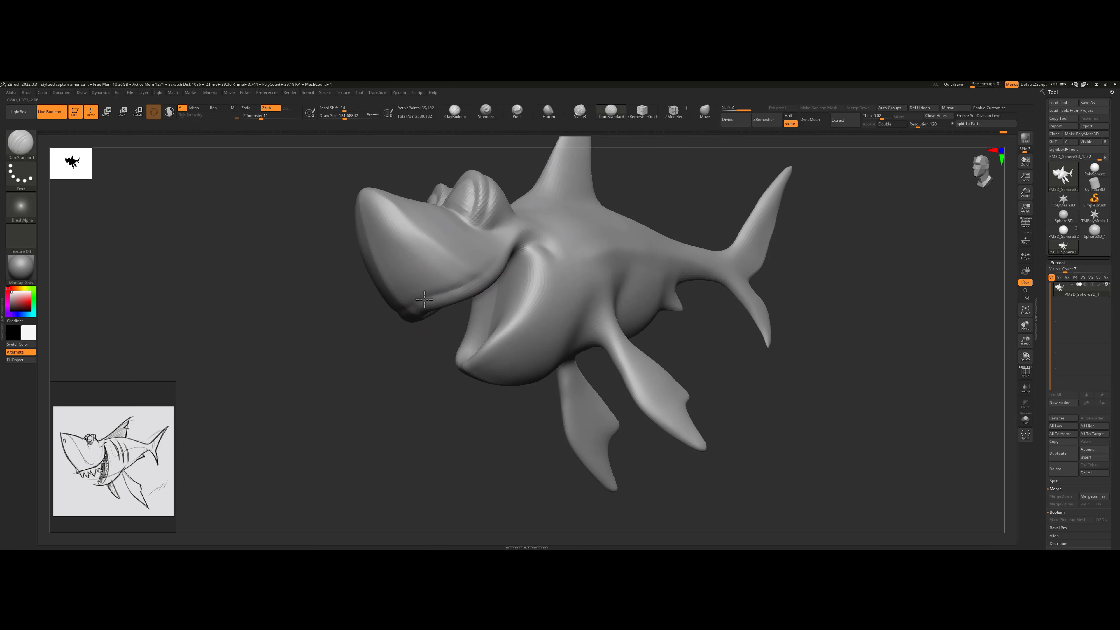
mouse_move(399, 353)
left_mouse_down("shift")
mouse_move(392, 370)
mouse_move(426, 292)
left_mouse_up("shift")
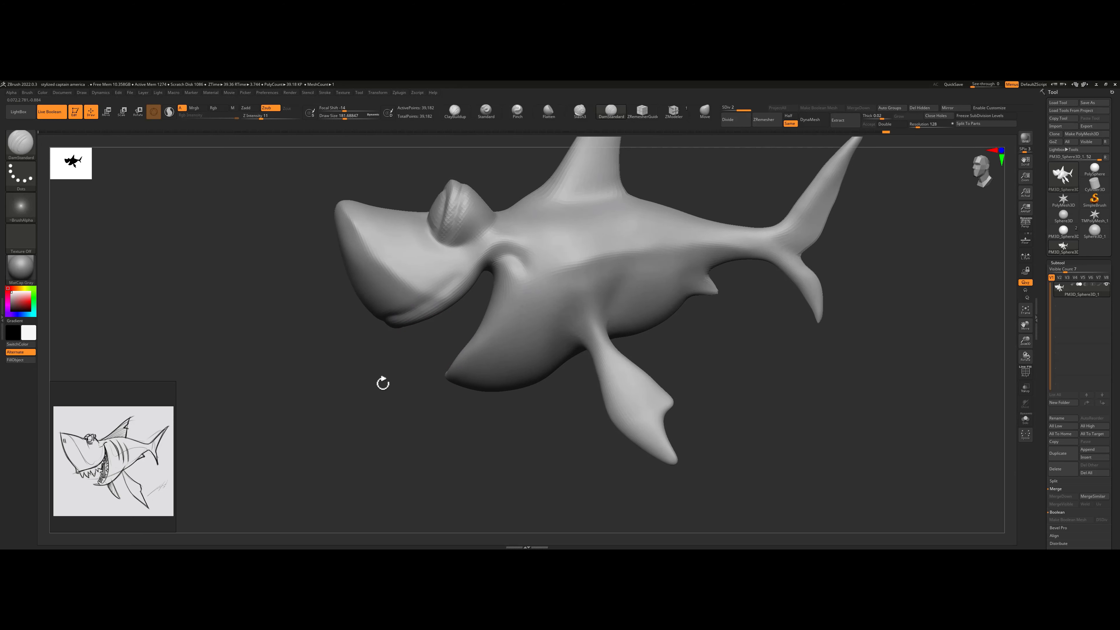
key("shift")
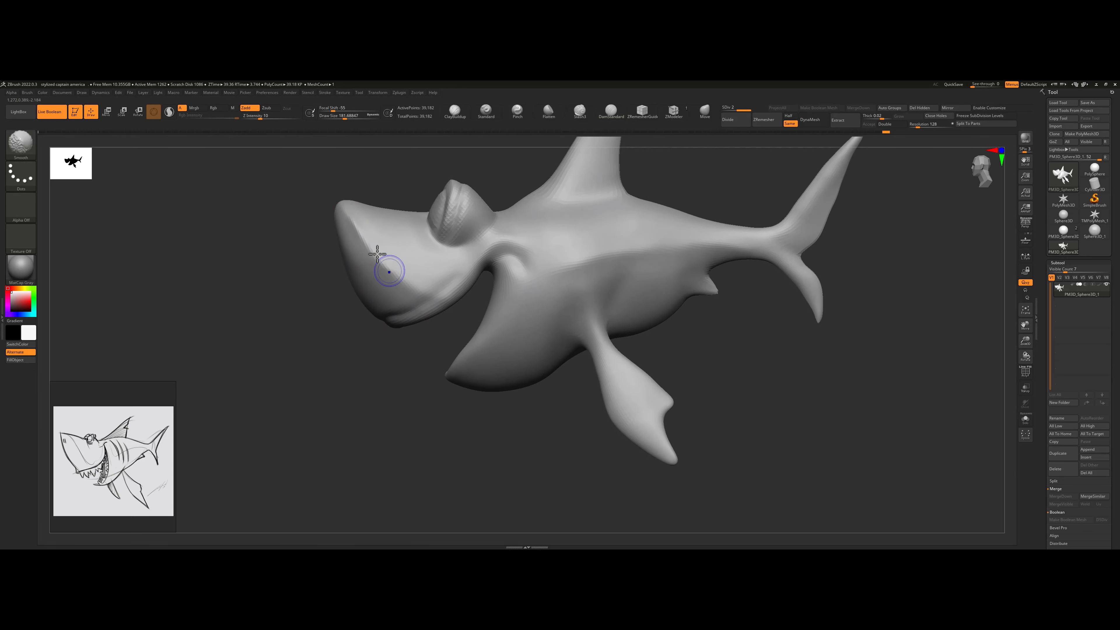
left_click_drag(389, 272, 432, 294)
mouse_move(432, 296)
right_mouse_down()
mouse_move(407, 375)
mouse_move(434, 293)
right_mouse_up()
left_click_drag(434, 294, 396, 379)
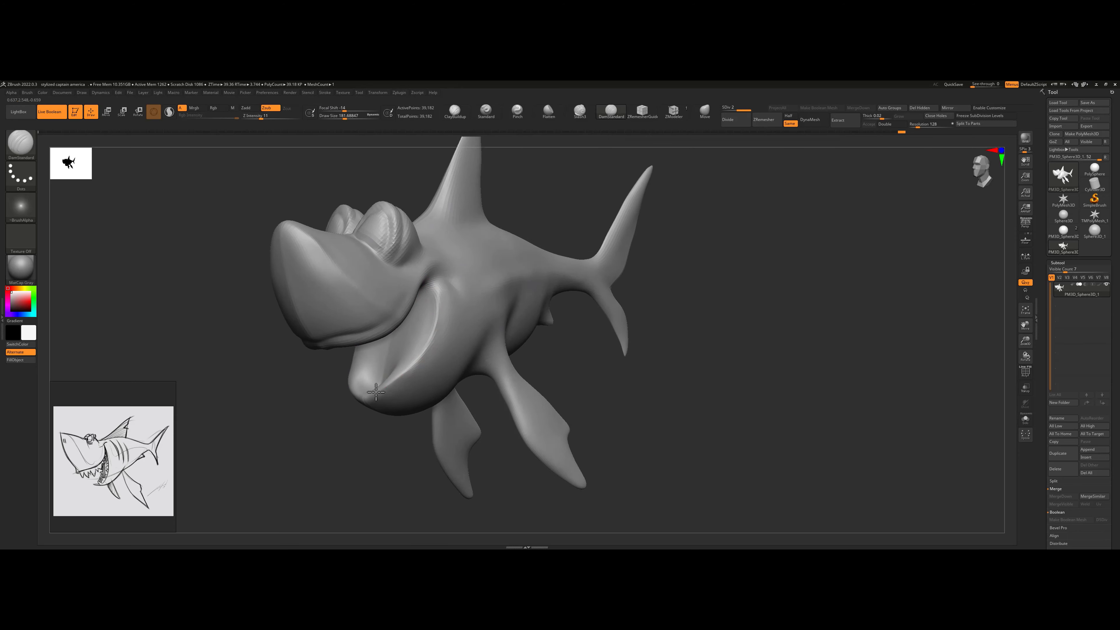
mouse_move(436, 299)
left_mouse_down("shift")
mouse_move(413, 358)
mouse_move(370, 395)
mouse_move(405, 425)
mouse_move(392, 414)
mouse_move(420, 395)
left_mouse_up("shift")
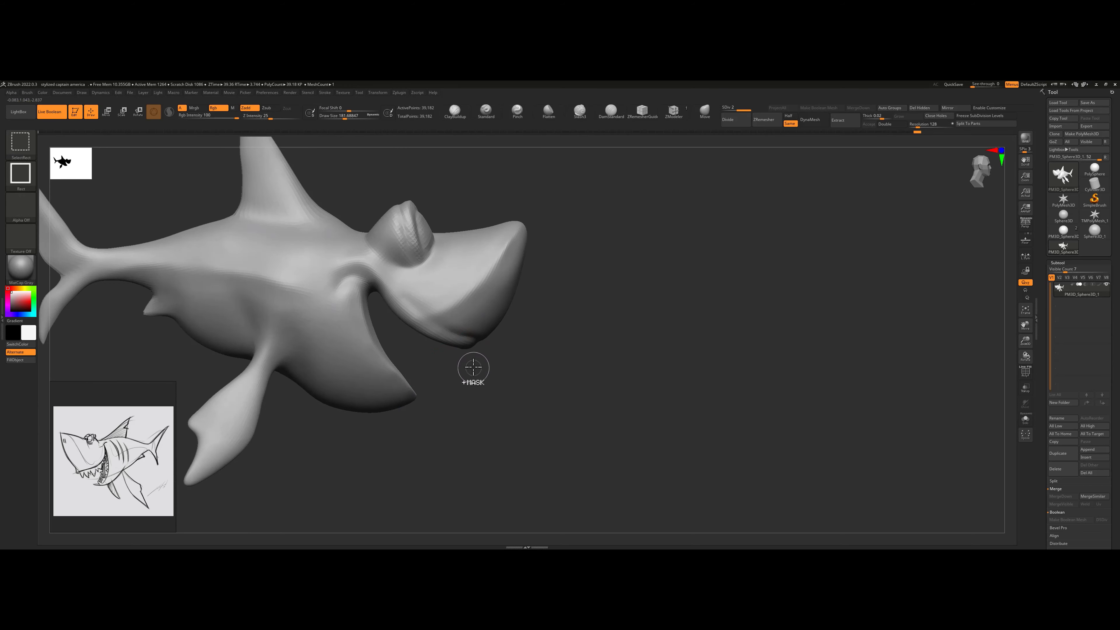
- Mask the snout, turn it into its own polygroup, and isolate it
mouse_move(472, 368)
left_mouse_down("ctrl")
mouse_move(388, 320)
mouse_move(350, 254)
mouse_move(540, 320)
left_mouse_up("ctrl")
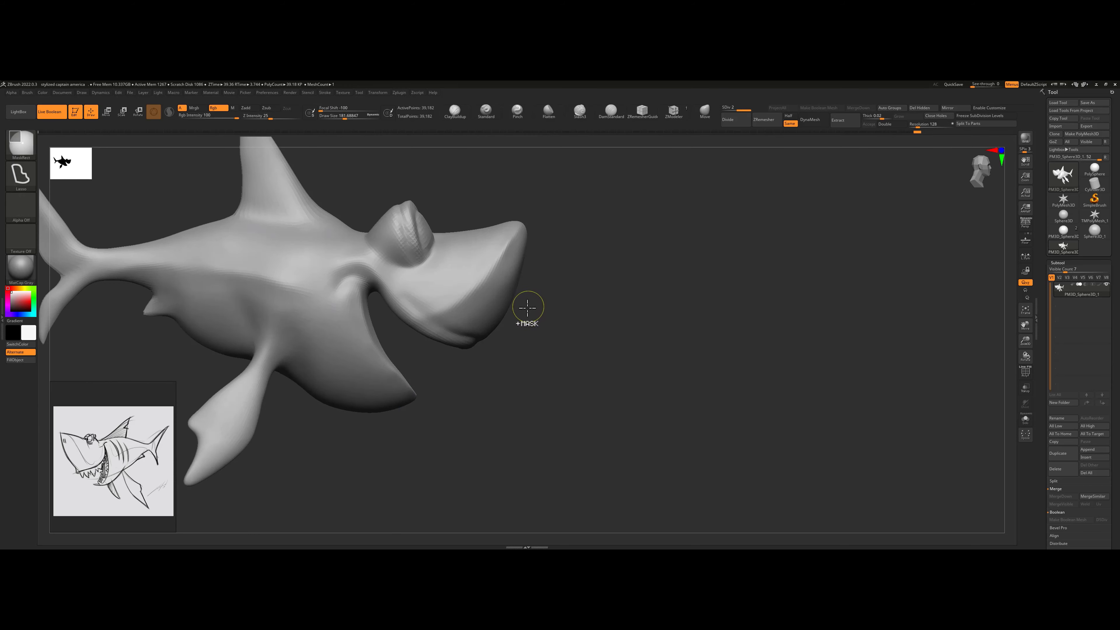
key("ctrl+w")
left_click_drag(470, 382, 498, 291)
left_click(482, 283, "ctrl+shift")
- Shape the underside of the isolated upper jaw with the Move brush and smooth it
left_click_drag(541, 246, 573, 203)
left_click(704, 112)
left_click_drag(538, 277, 393, 278)
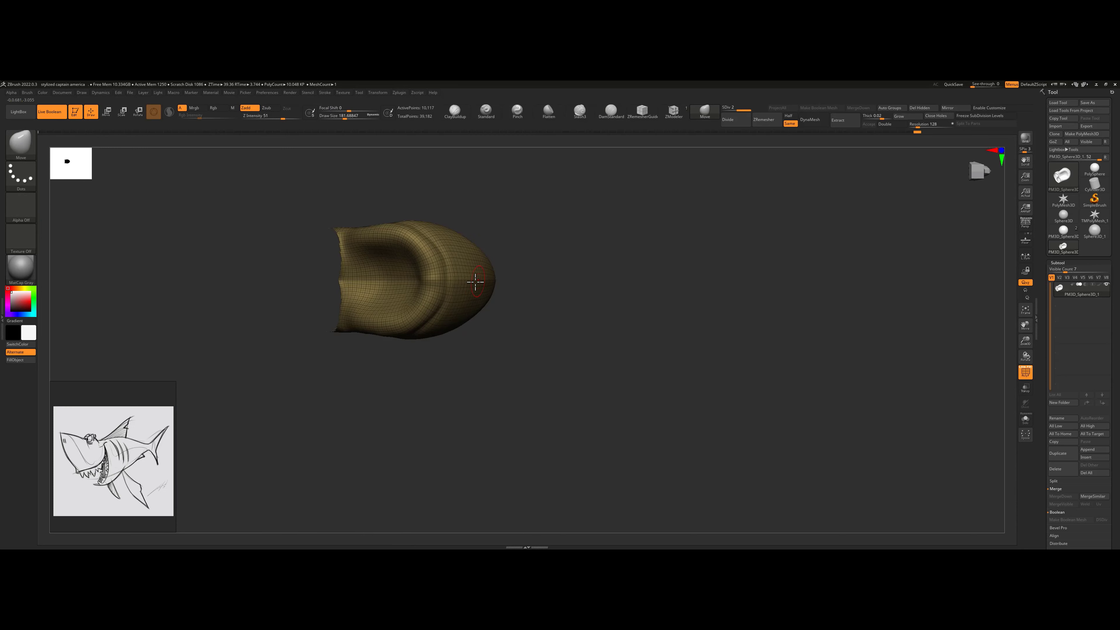
mouse_move(378, 352)
left_mouse_down()
mouse_move(370, 373)
mouse_move(404, 379)
mouse_move(373, 373)
left_mouse_up()
left_click_drag(399, 284, 376, 287, "shift")
left_click_drag(522, 204, 528, 266)
- Define the lip crease around the underside of the upper jaw with DamStandard and smooth its edge
left_click(615, 112)
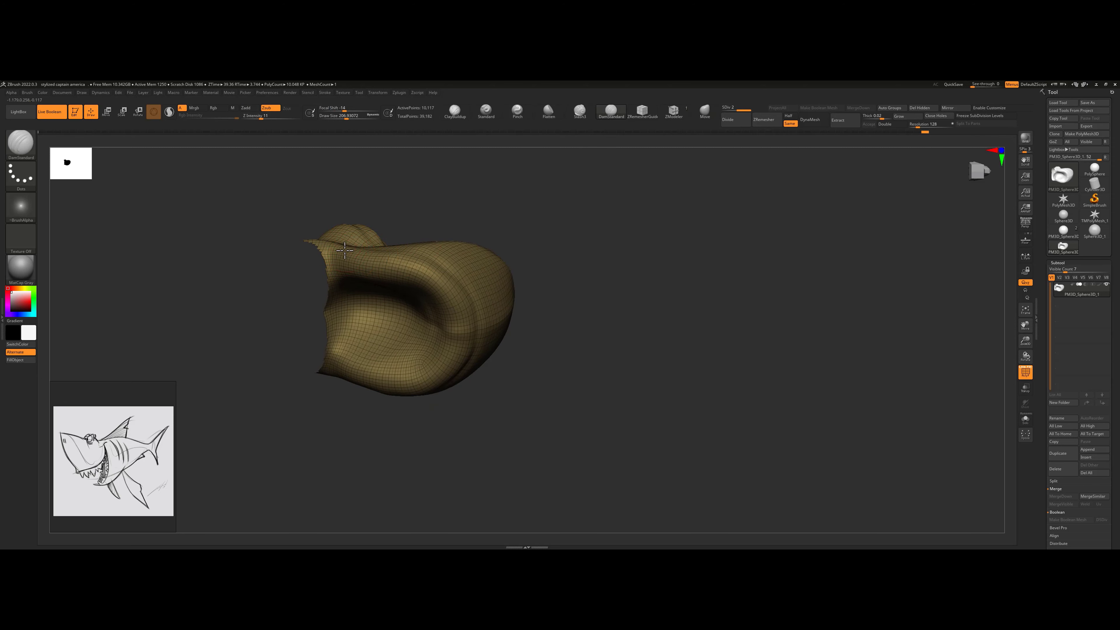
key("shift")
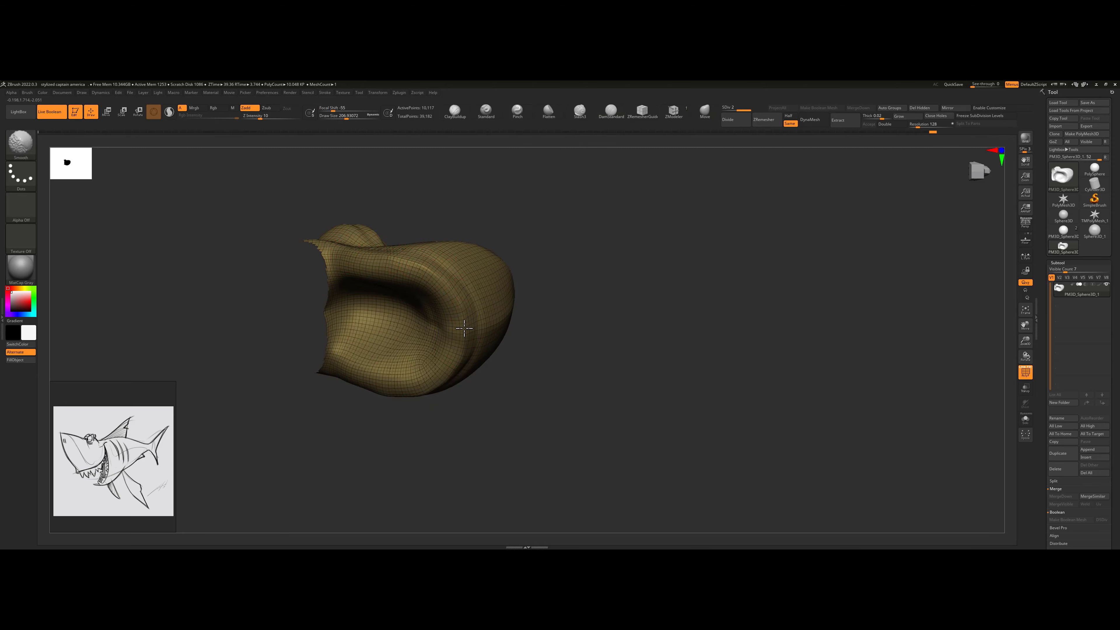
mouse_move(549, 282)
left_mouse_down()
mouse_move(543, 318)
mouse_move(497, 295)
mouse_move(500, 262)
left_mouse_up()
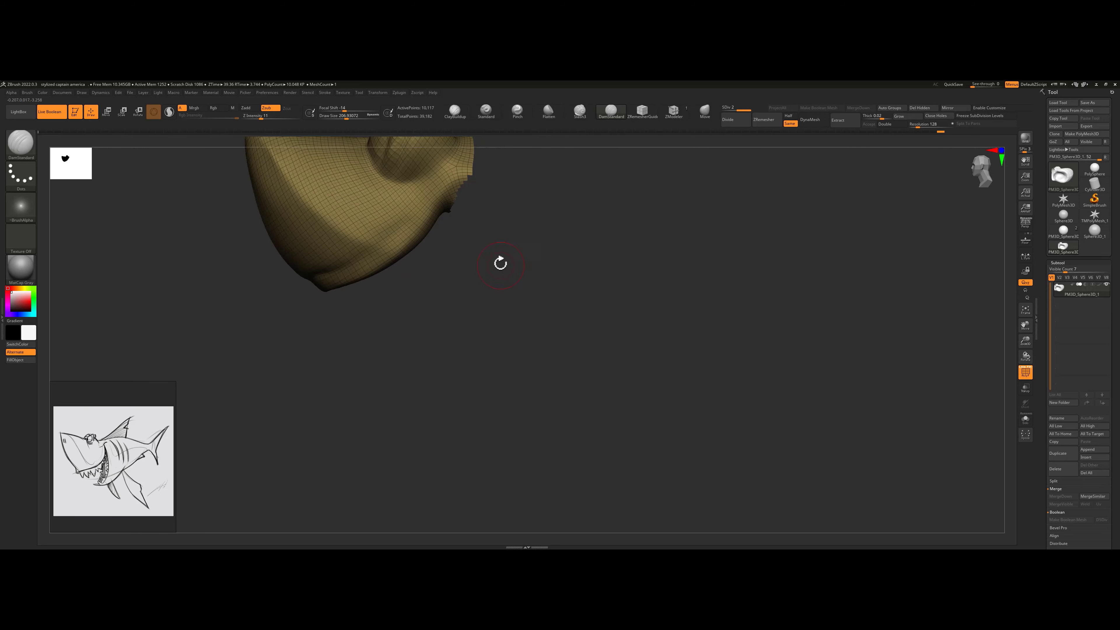
left_click_drag(447, 289, 430, 277)
key("shift")
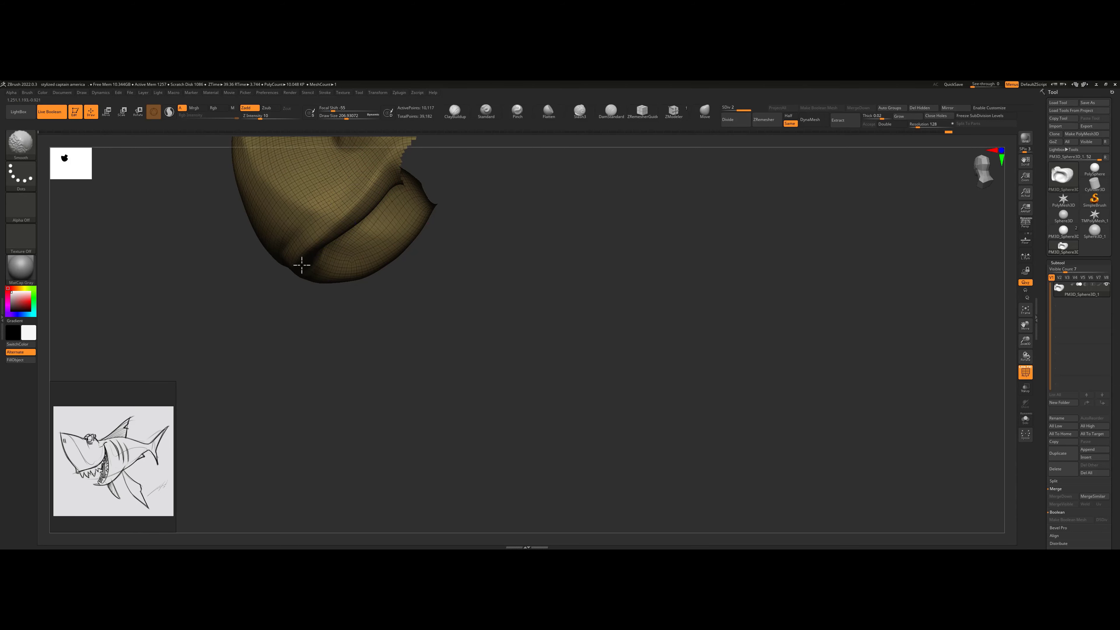
- Show only the body and hollow out the inside of the lower jaw with a large Move brush, smoothing the surface
left_click(477, 241, "ctrl+shift")
left_click(429, 281, "ctrl+shift")
mouse_move(432, 356)
left_mouse_down()
mouse_move(415, 348)
mouse_move(500, 268)
mouse_move(524, 353)
mouse_move(512, 300)
left_mouse_up()
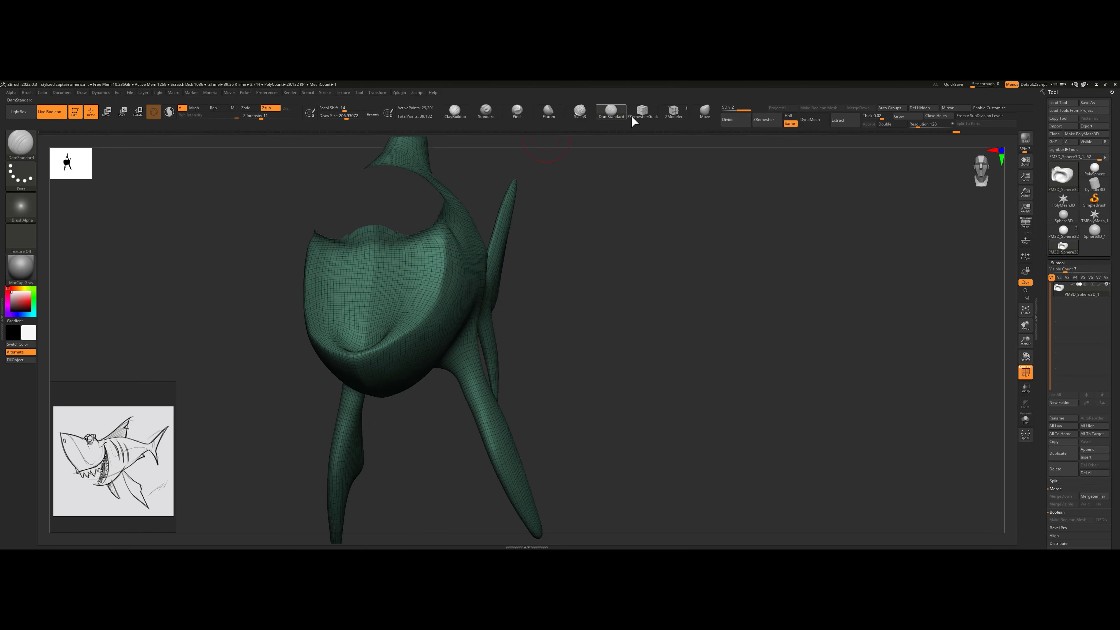
left_click(705, 112)
mouse_move(371, 287)
left_mouse_down()
mouse_move(348, 293)
mouse_move(362, 306)
left_mouse_up()
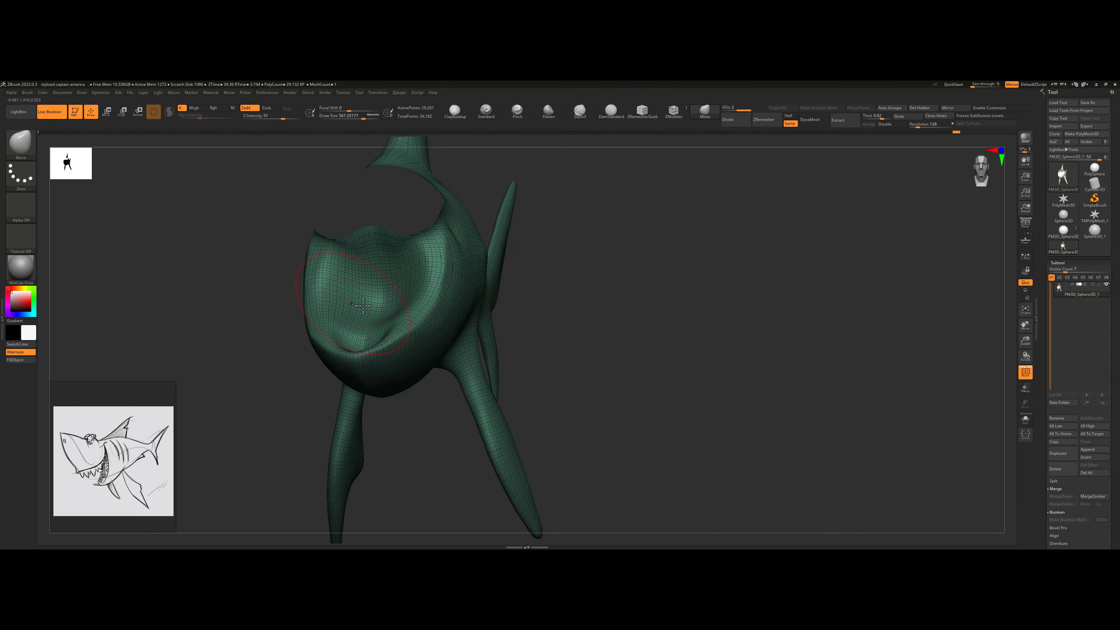
right_click_drag(363, 305, 378, 335)
mouse_move(378, 338)
left_mouse_down()
mouse_move(337, 319)
mouse_move(324, 260)
left_mouse_up()
mouse_move(329, 264)
right_mouse_down()
mouse_move(460, 298)
mouse_move(371, 314)
right_mouse_up()
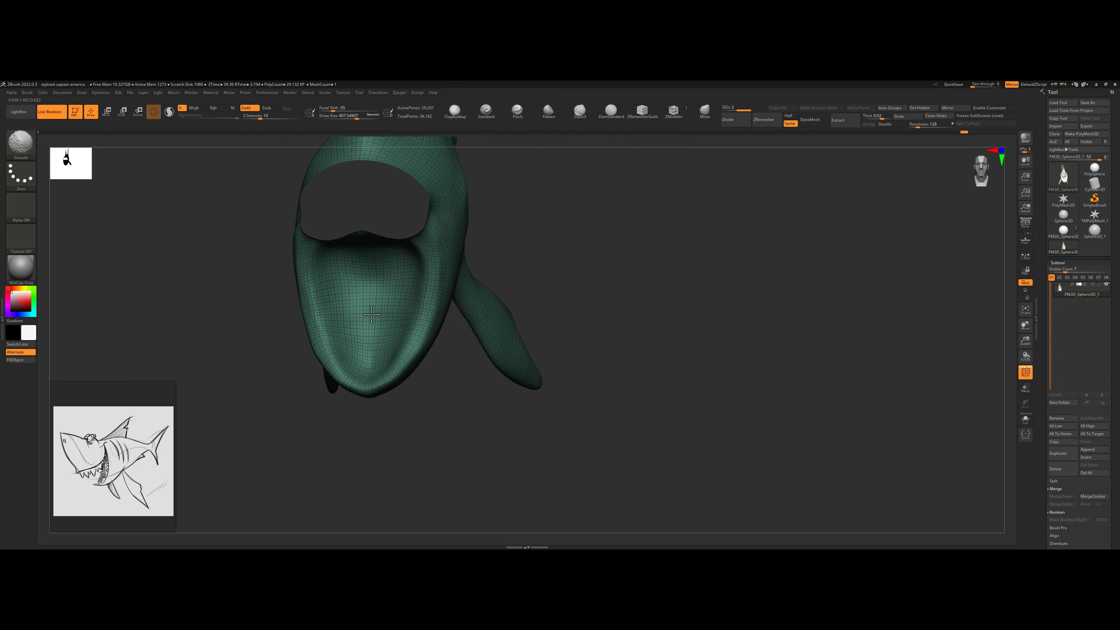
- Unhide the complete shark and turn off the wireframe display
key("shift+f")
left_click(541, 235, "ctrl+shift")
right_click_drag(543, 231, 560, 181)
left_click_drag(341, 234, 343, 226, "shift")
mouse_move(357, 228)
right_mouse_down()
mouse_move(500, 225)
mouse_move(427, 394)
right_mouse_up()
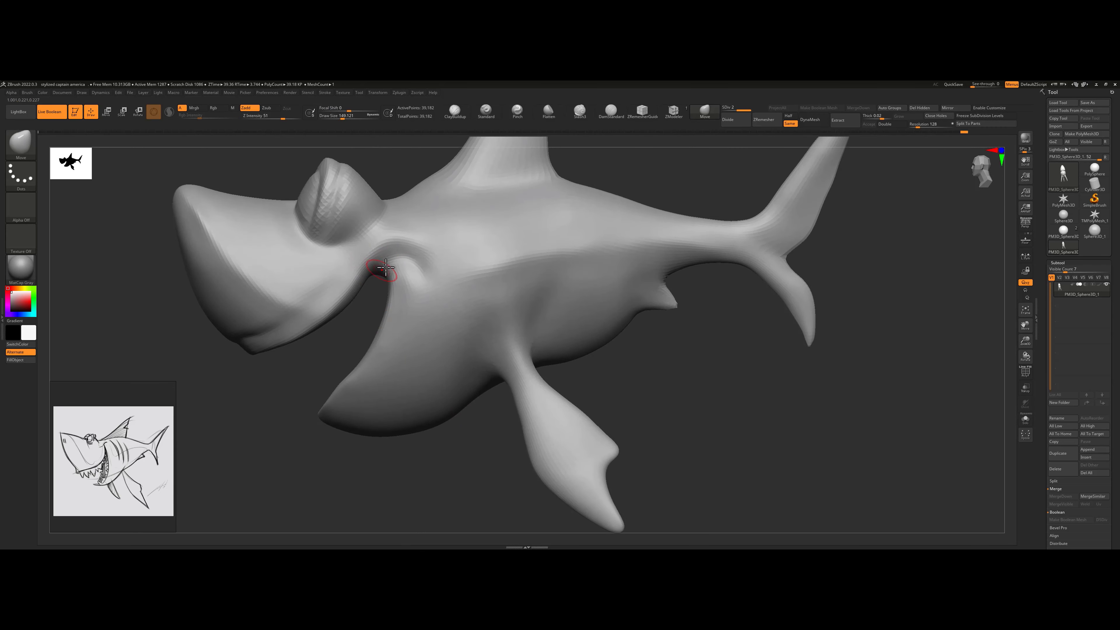
- Carve a deeper crease around the corner of the mouth with an enlarged DamStandard brush
key("b")
key("d")
key("s")
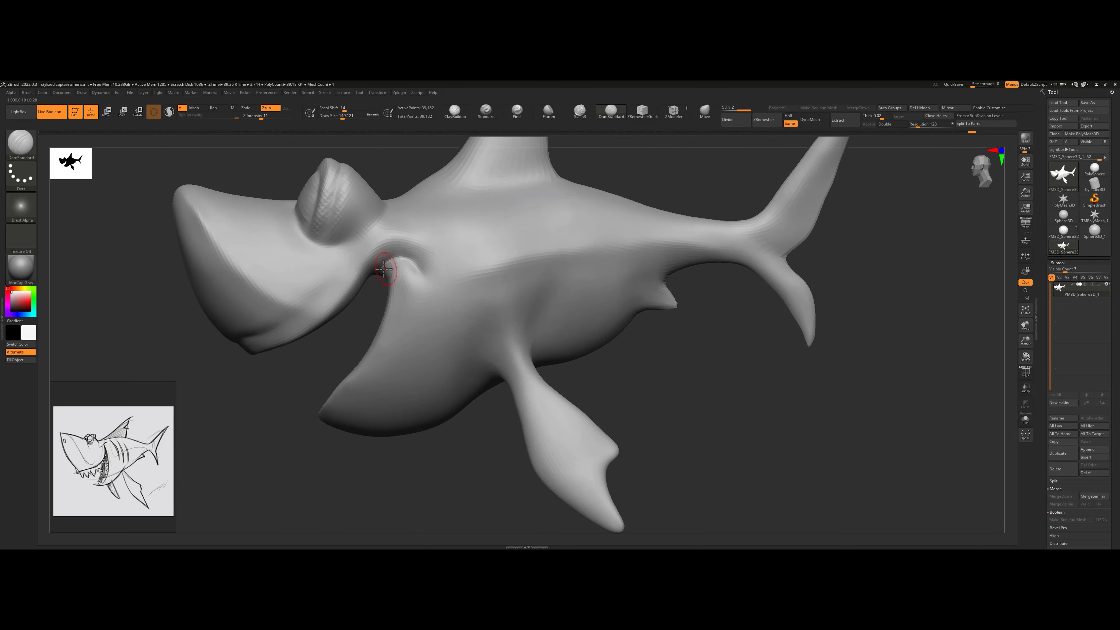
key("s")
left_click_drag(372, 253, 377, 253)
mouse_move(362, 267)
left_mouse_down()
mouse_move(390, 241)
mouse_move(426, 273)
left_mouse_up()
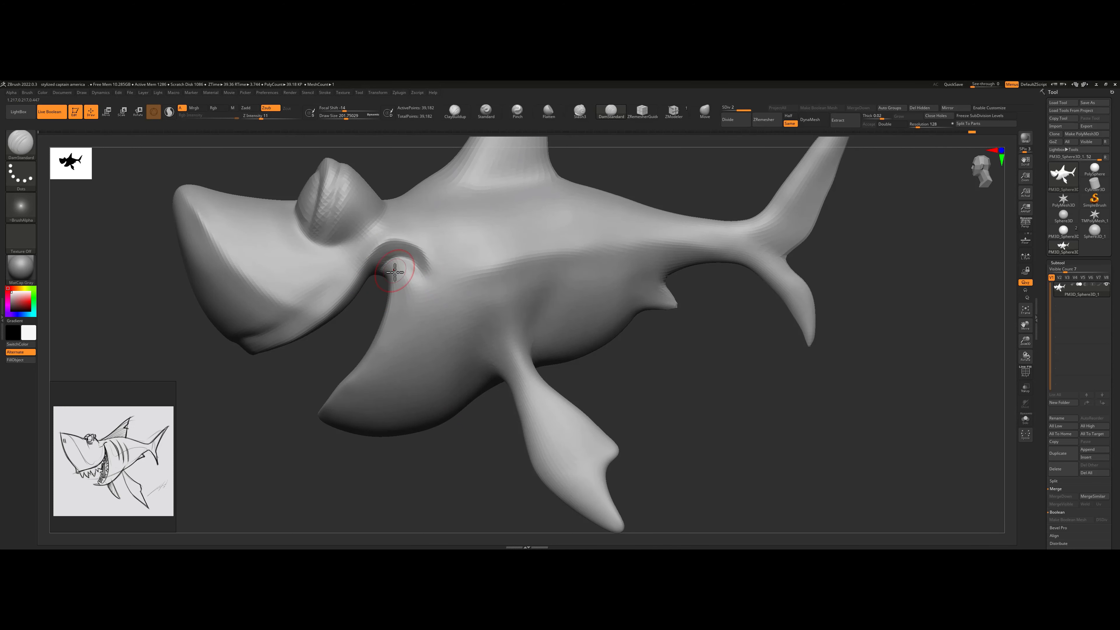
mouse_move(639, 369)
left_mouse_down()
mouse_move(660, 376)
mouse_move(574, 362)
mouse_move(590, 365)
mouse_move(555, 320)
mouse_move(538, 343)
left_mouse_up()
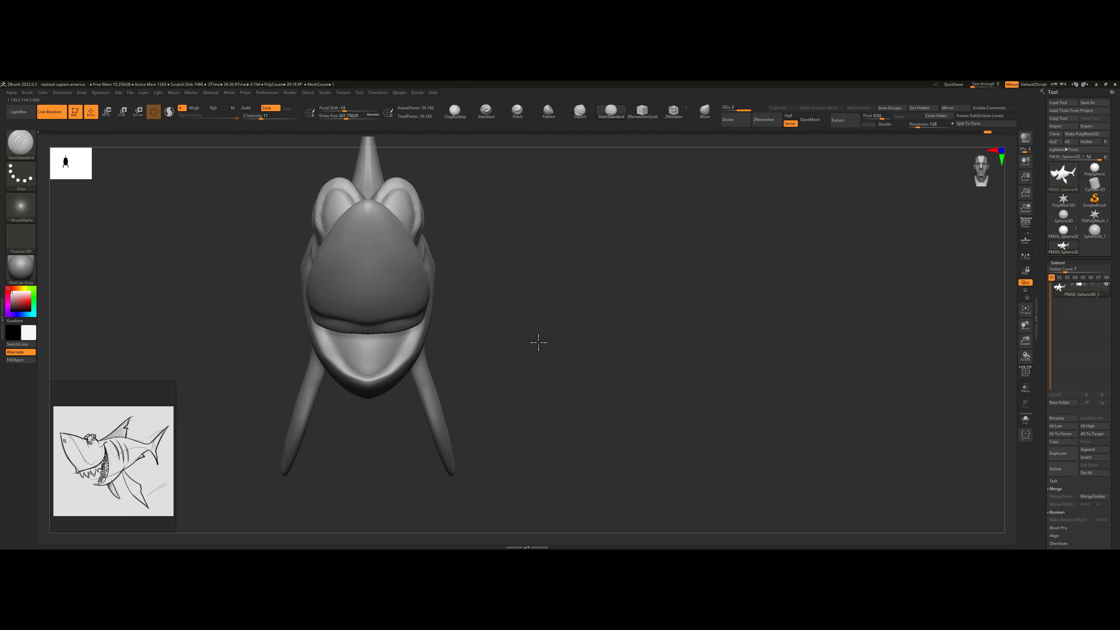
- Pull the upper lip into a downward curve from the front with a large Move brush
left_click(704, 113)
key("s")
left_click_drag(369, 327, 405, 325)
key("s")
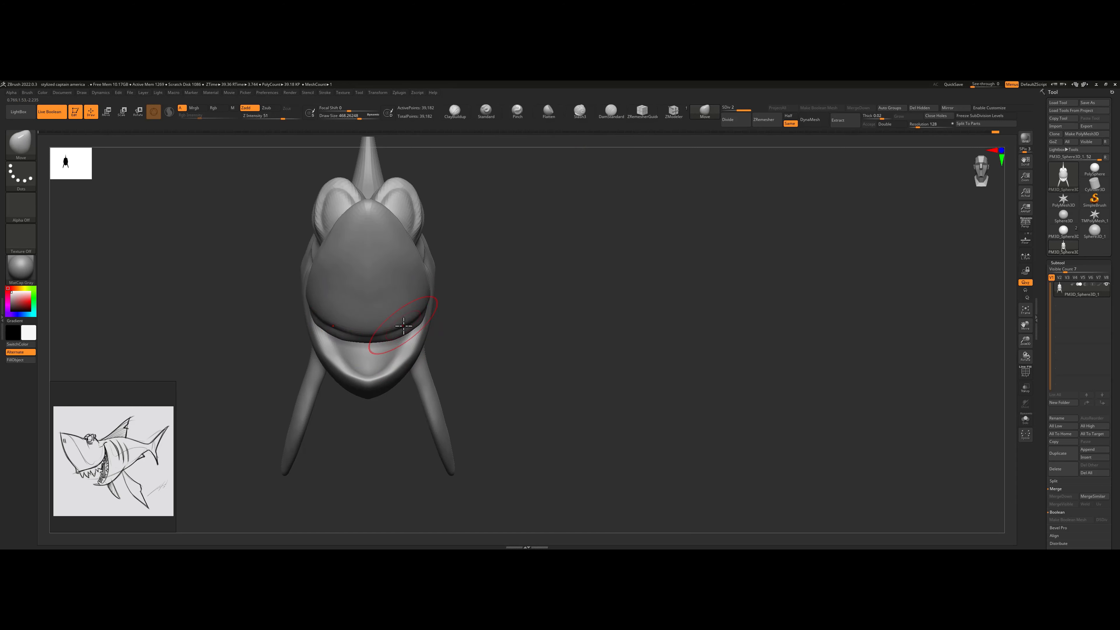
left_click_drag(494, 338, 437, 340, "shift")
mouse_move(436, 340)
right_mouse_down("ctrl")
mouse_move(400, 370)
mouse_move(357, 327)
right_mouse_up("ctrl")
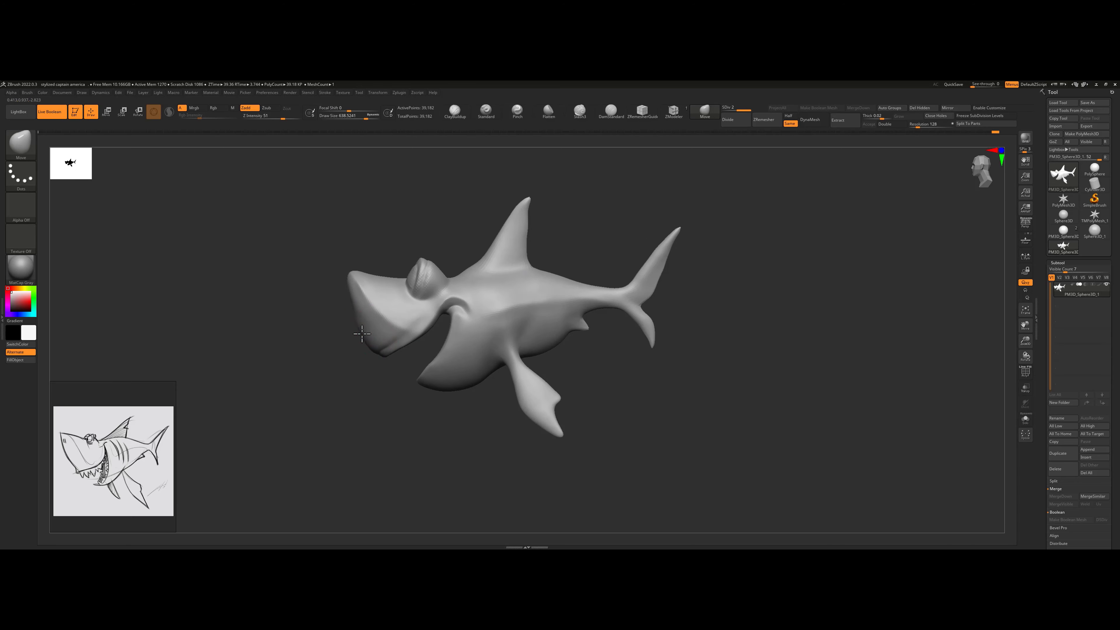
right_click_drag(378, 391, 422, 283, "ctrl")
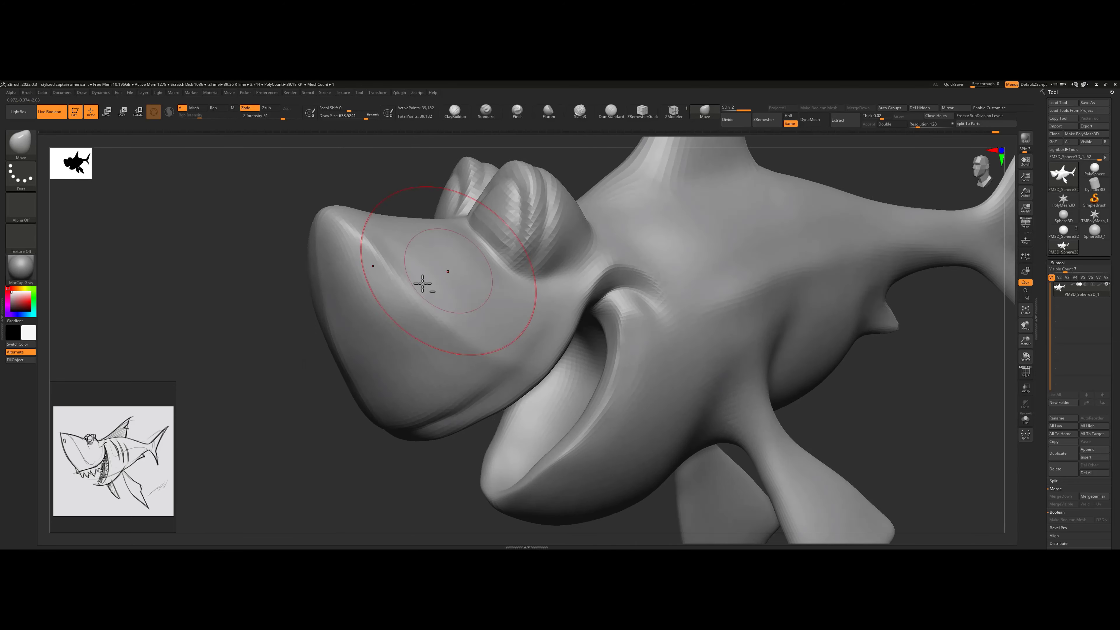
- Carve small wrinkle creases on the snout below the eye with a small DamStandard brush
right_click_drag(227, 353, 438, 292)
left_click(604, 115)
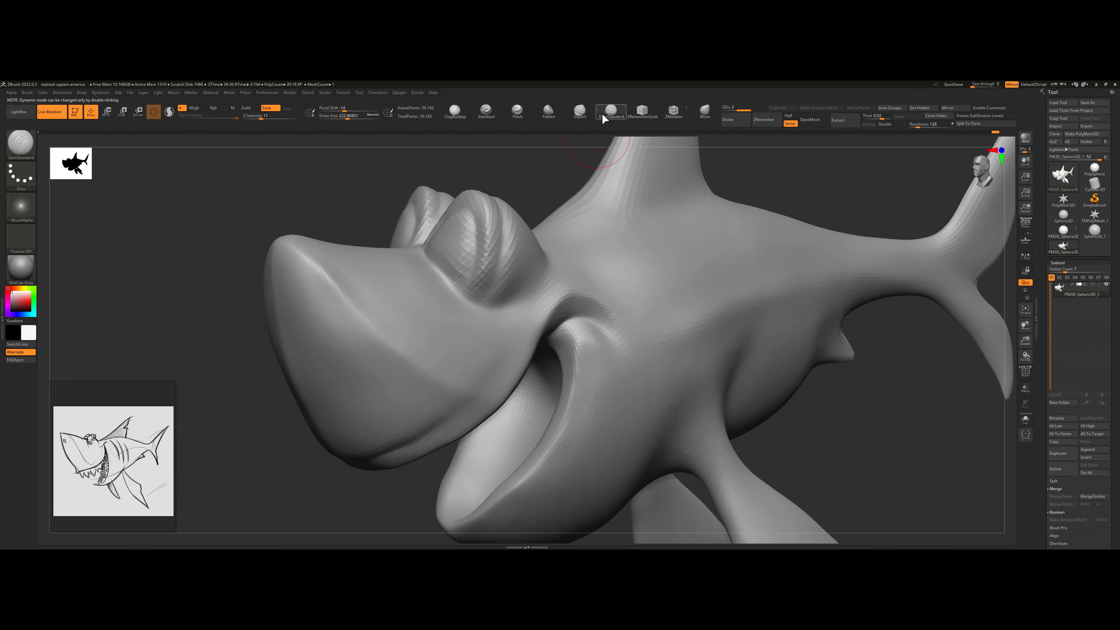
left_click_drag(454, 294, 447, 290)
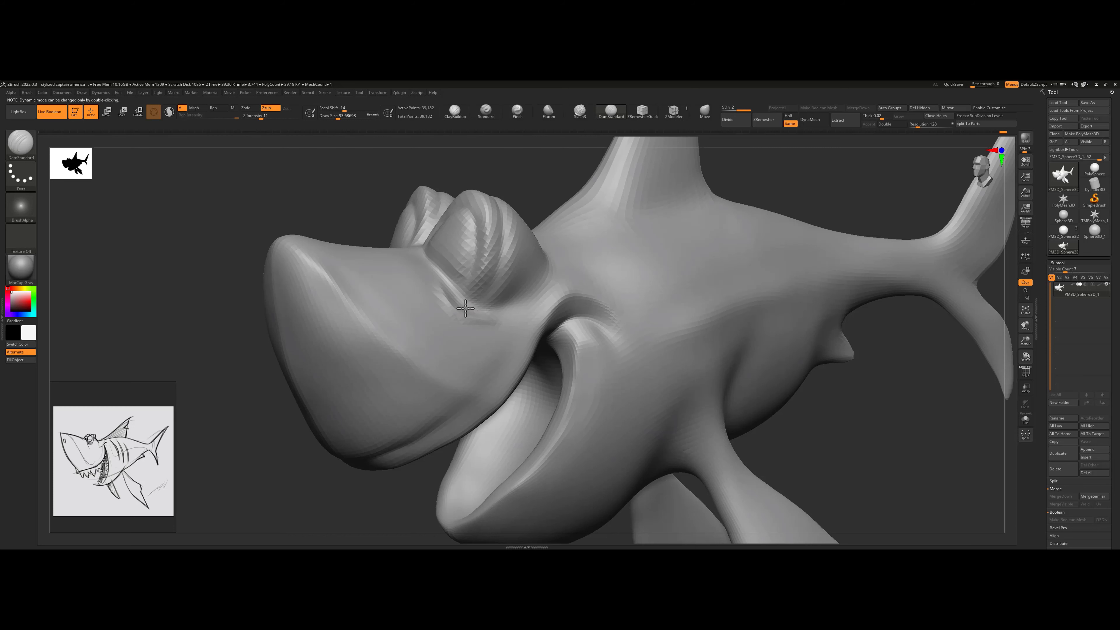
right_click_drag(475, 317, 628, 247)
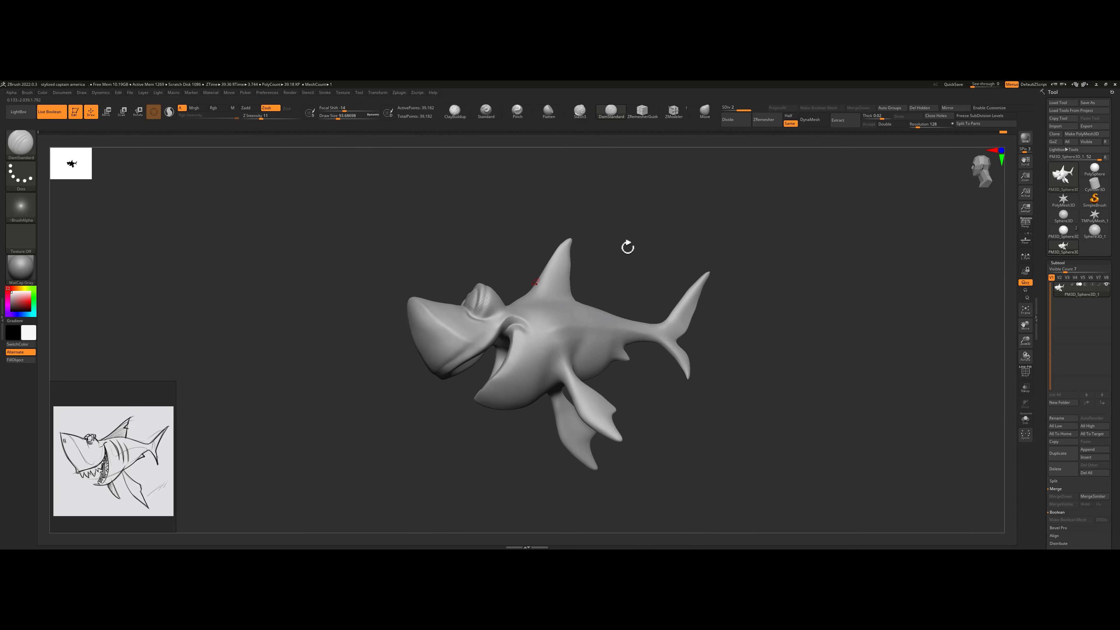
- Append a sphere as a new subtool, then shrink it and place it below the snout as a tooth base
left_click(1087, 451)
left_click(994, 408)
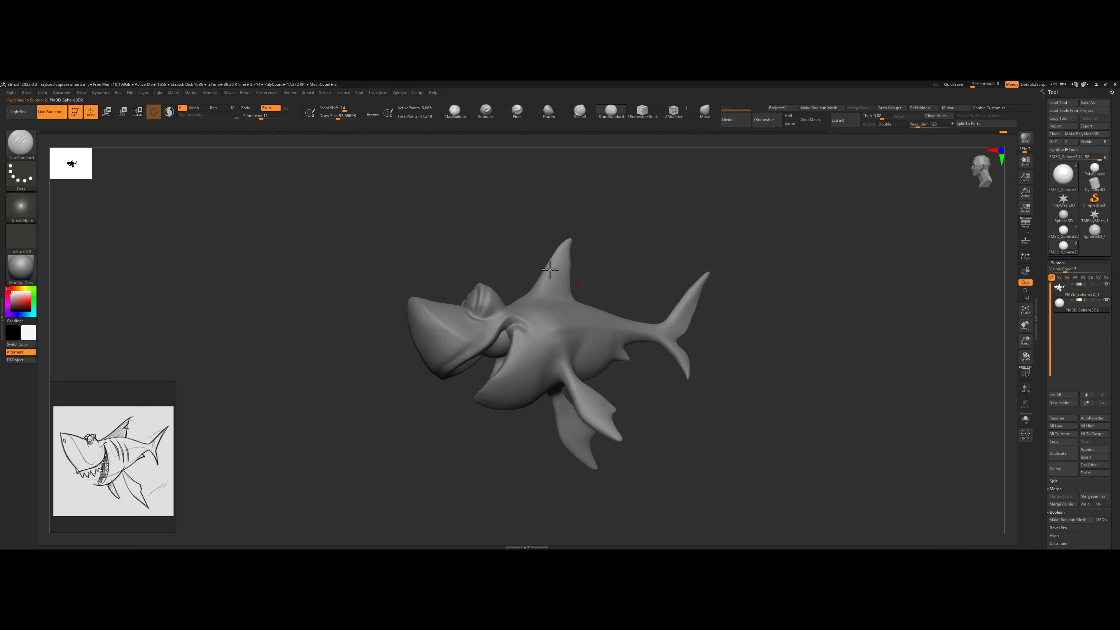
right_click_drag(549, 269, 510, 271)
key("w")
left_click_drag(500, 295, 414, 370)
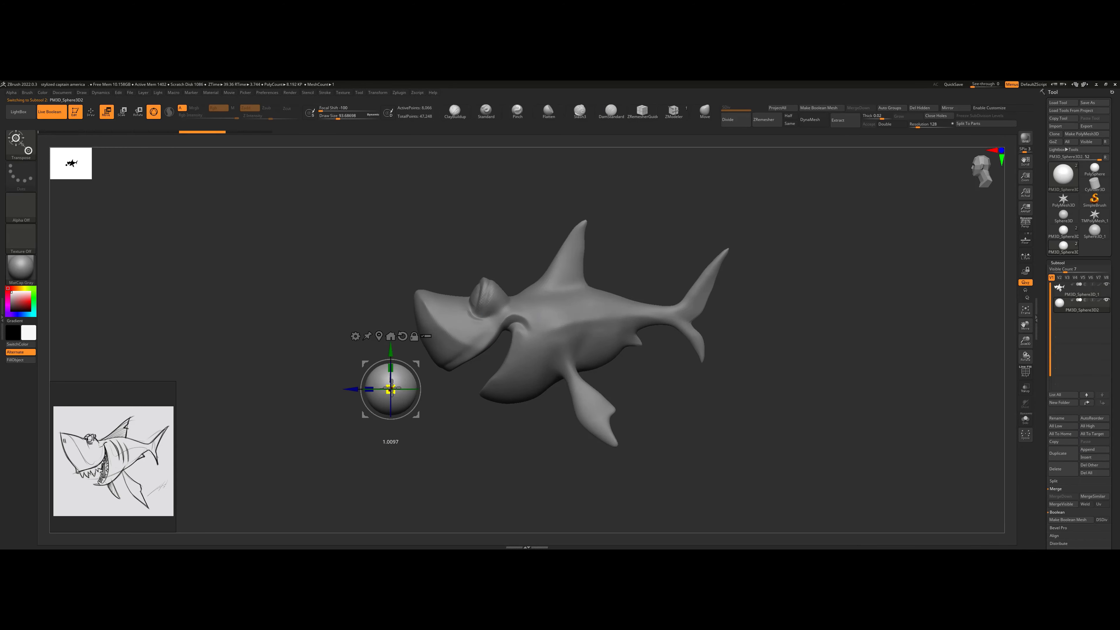
- Stretch the small sphere downward into a long tapered tooth with the Move brush
key("q")
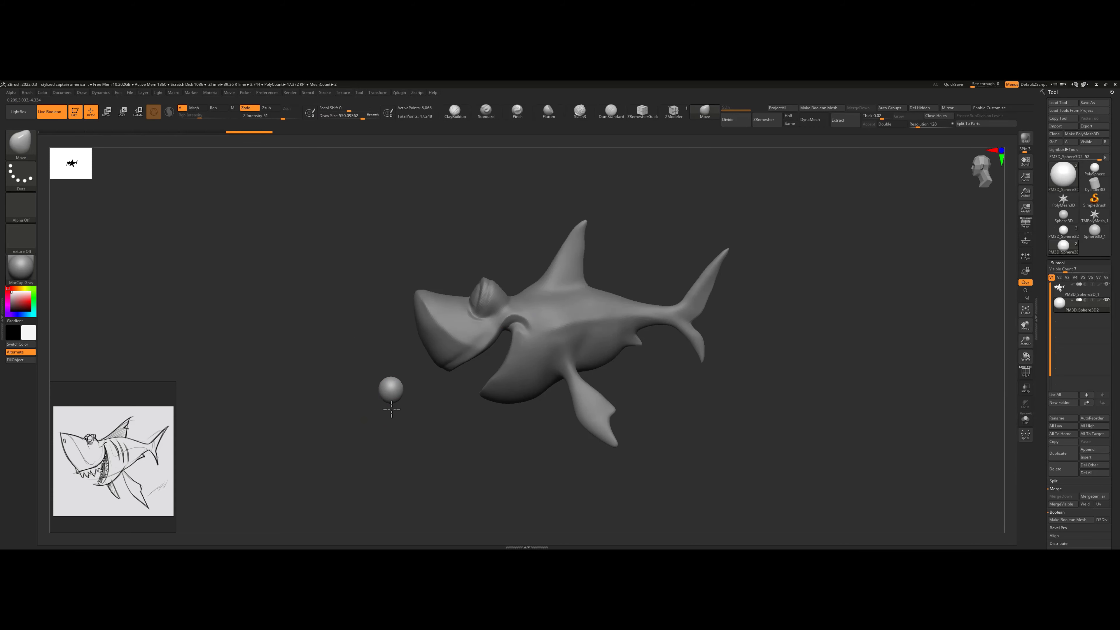
right_click_drag(398, 472, 458, 424)
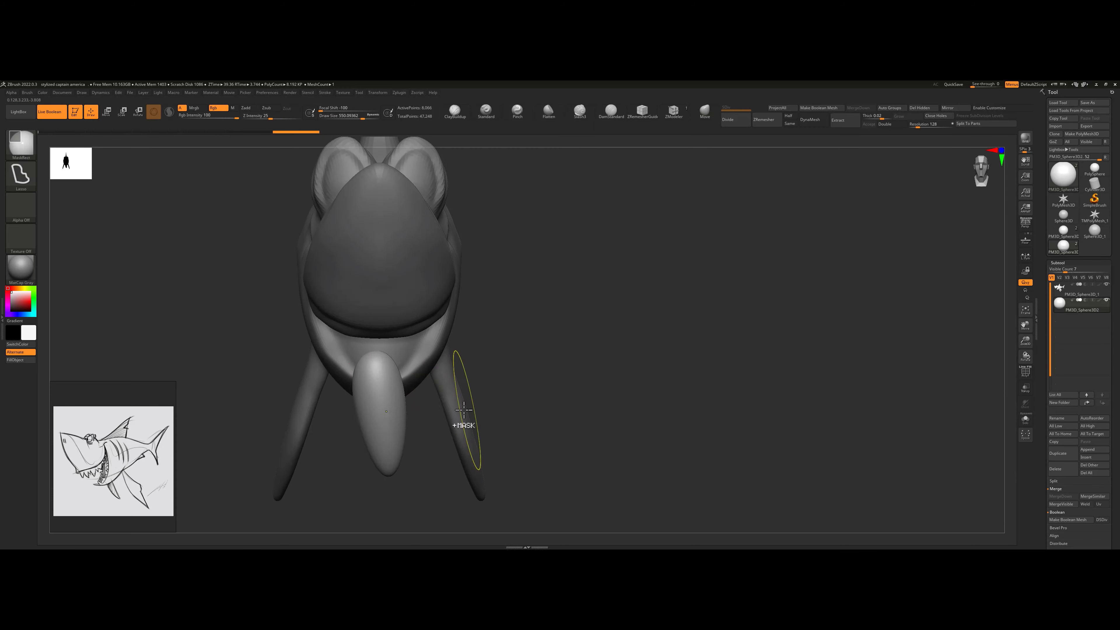
left_click_drag(377, 403, 380, 513)
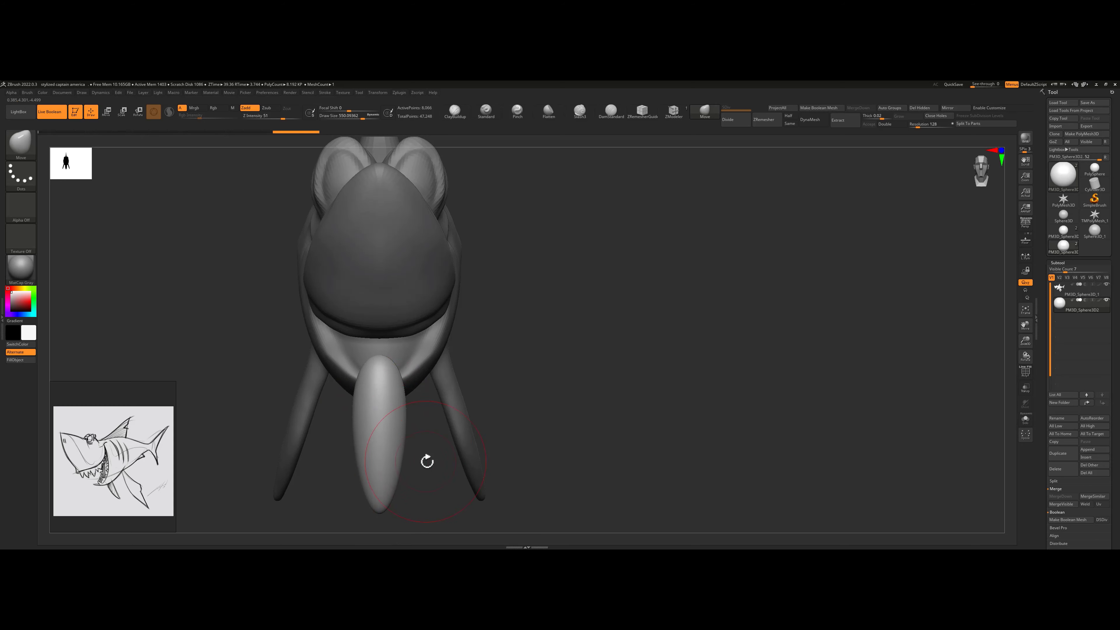
- Squeeze the tooth's lower half into a slim, pointed taper with the Pinch brush from the side and front
right_click_drag(427, 461, 441, 411)
left_click(518, 111)
key("s")
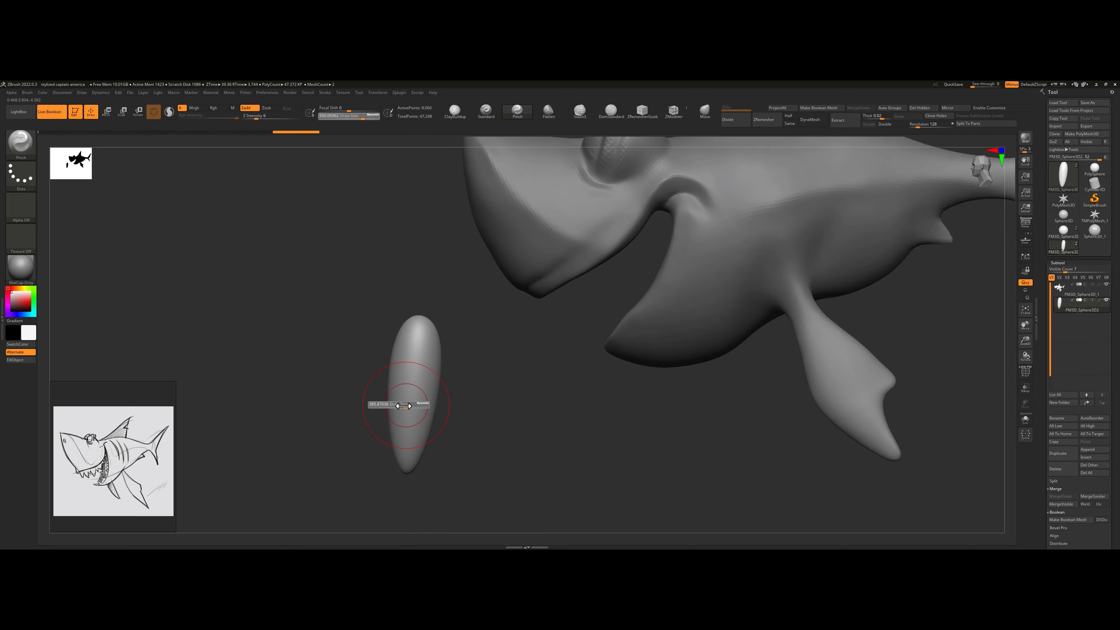
left_click_drag(402, 405, 403, 463)
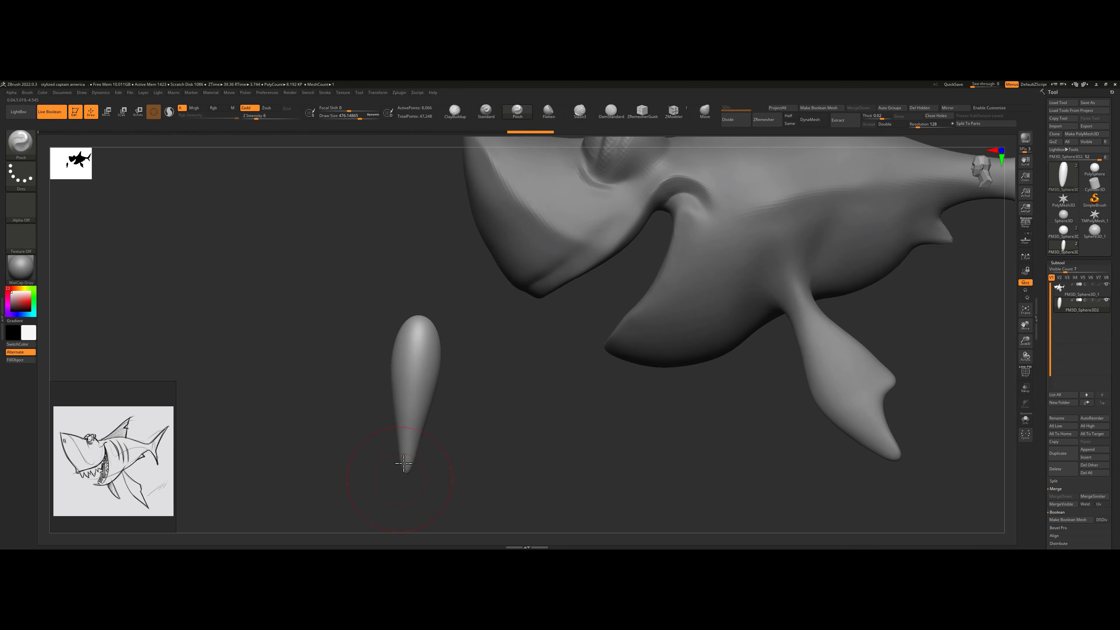
right_click_drag(461, 396, 400, 388)
left_click_drag(400, 387, 400, 442)
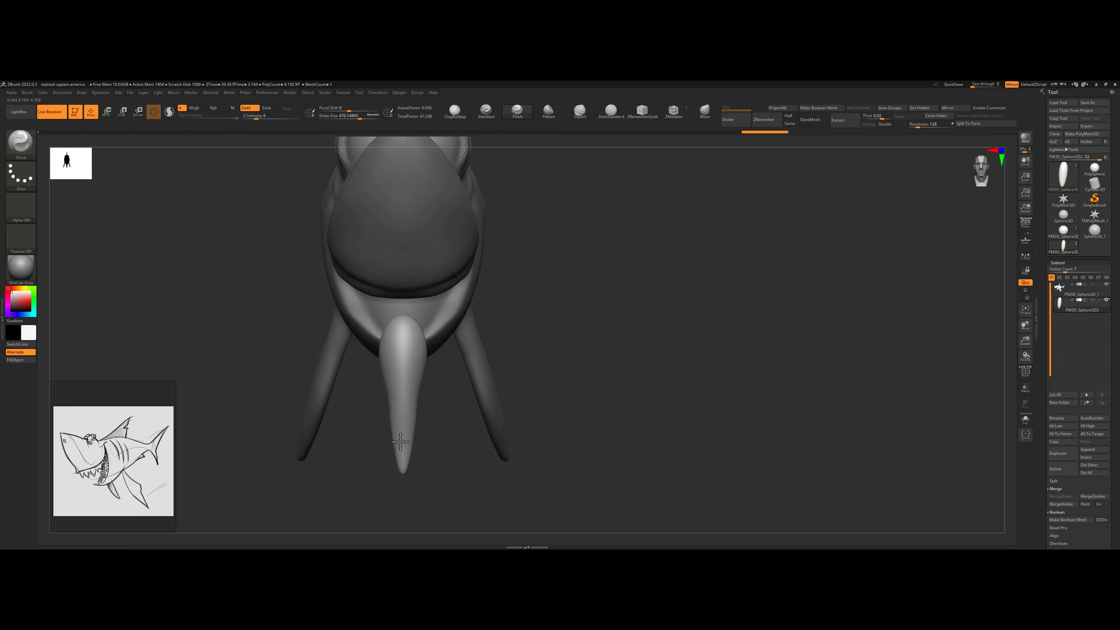
- Undo the unwanted strokes, smooth the tooth's lower end, and refine its pointed tip with the Move brush
mouse_move(441, 417)
right_mouse_down()
mouse_move(478, 412)
mouse_move(440, 416)
right_mouse_up()
key("ctrl+z")
left_click_drag(425, 423, 425, 430, "shift")
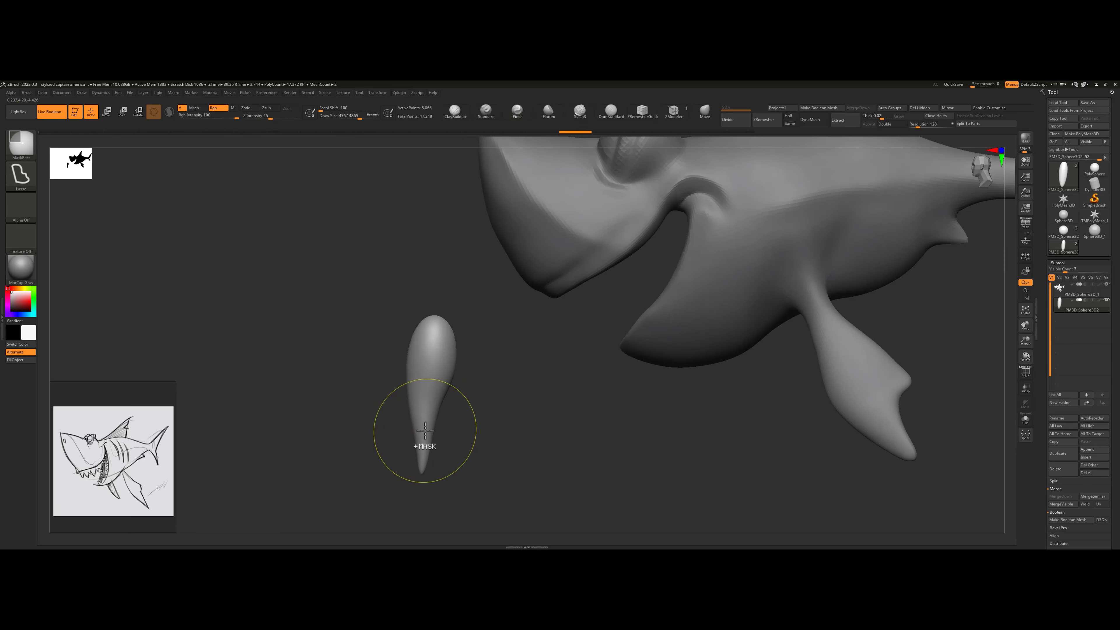
right_click_drag(425, 430, 486, 412)
key("ctrl+z")
left_click(706, 113)
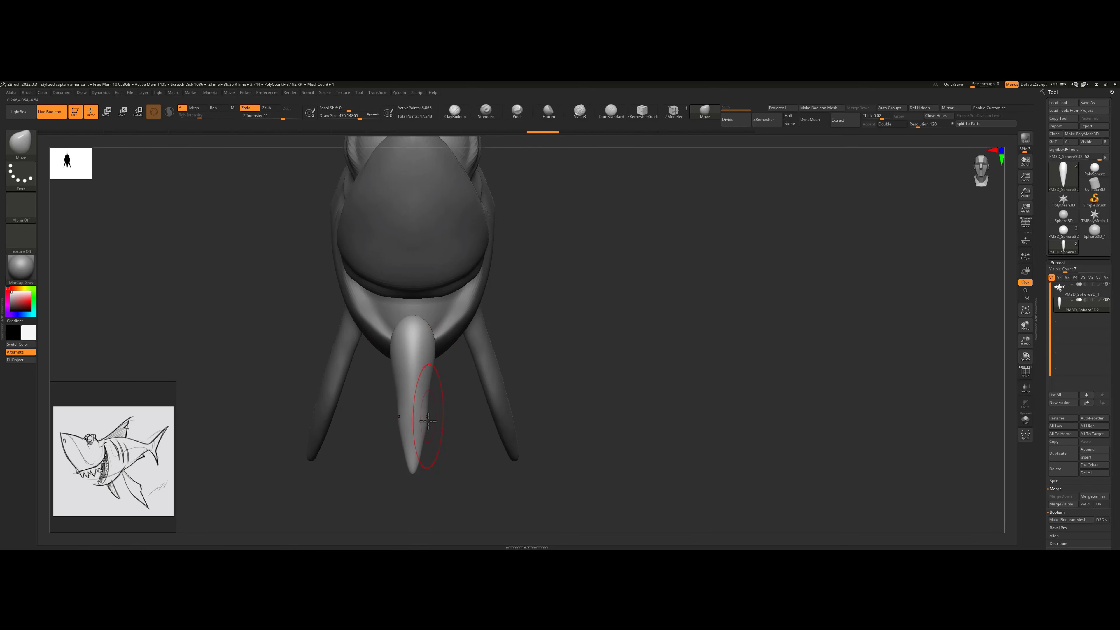
left_click_drag(415, 425, 419, 406, "shift")
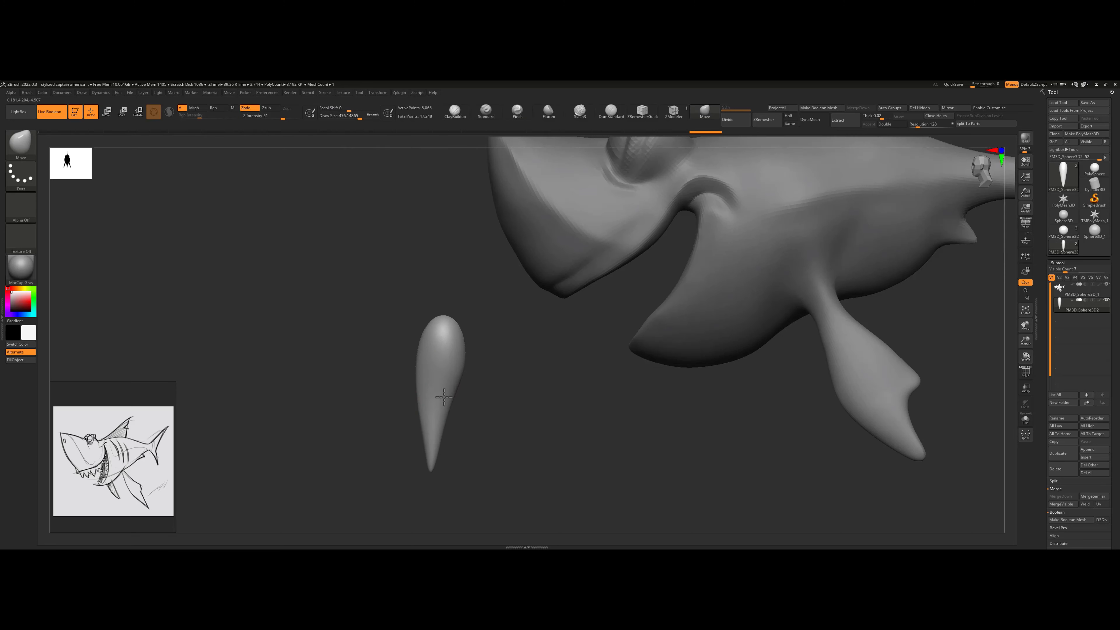
- Shrink and tilt the tooth, and place it under the front edge of the upper lip
key("e")
mouse_move(439, 336)
left_mouse_down()
mouse_move(410, 333)
mouse_move(446, 305)
mouse_move(482, 327)
mouse_move(467, 320)
mouse_move(404, 369)
mouse_move(618, 249)
mouse_move(620, 237)
mouse_move(529, 314)
left_mouse_up()
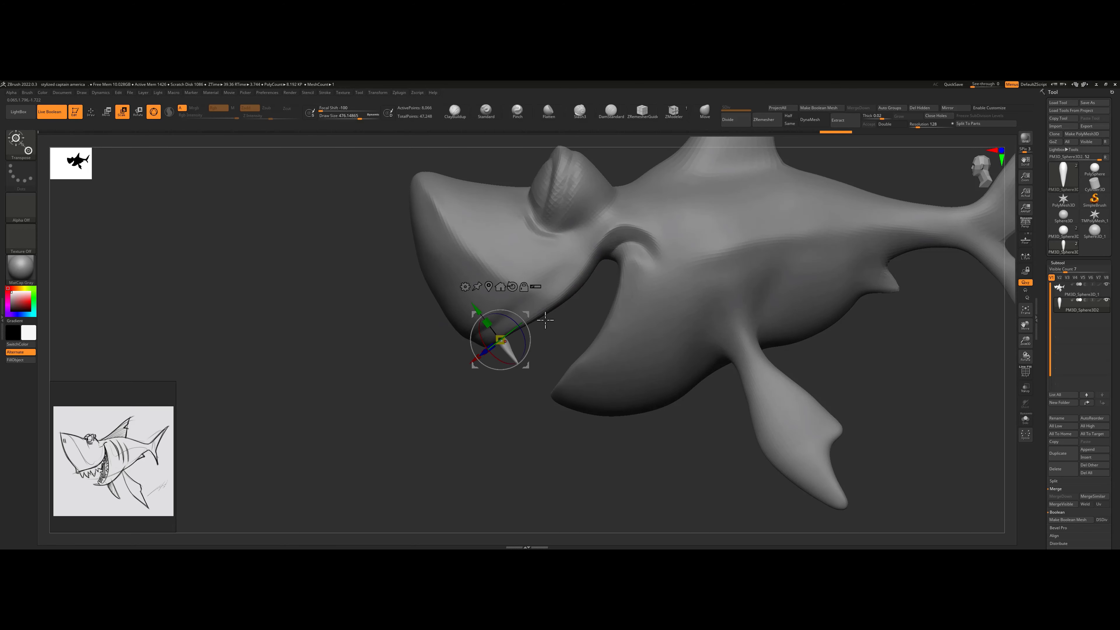
key("ctrl+z")
left_click_drag(448, 381, 516, 314, "shift")
- Shorten the tooth and duplicate it sideways along the front of the upper jaw
left_click_drag(532, 362, 432, 339, "shift")
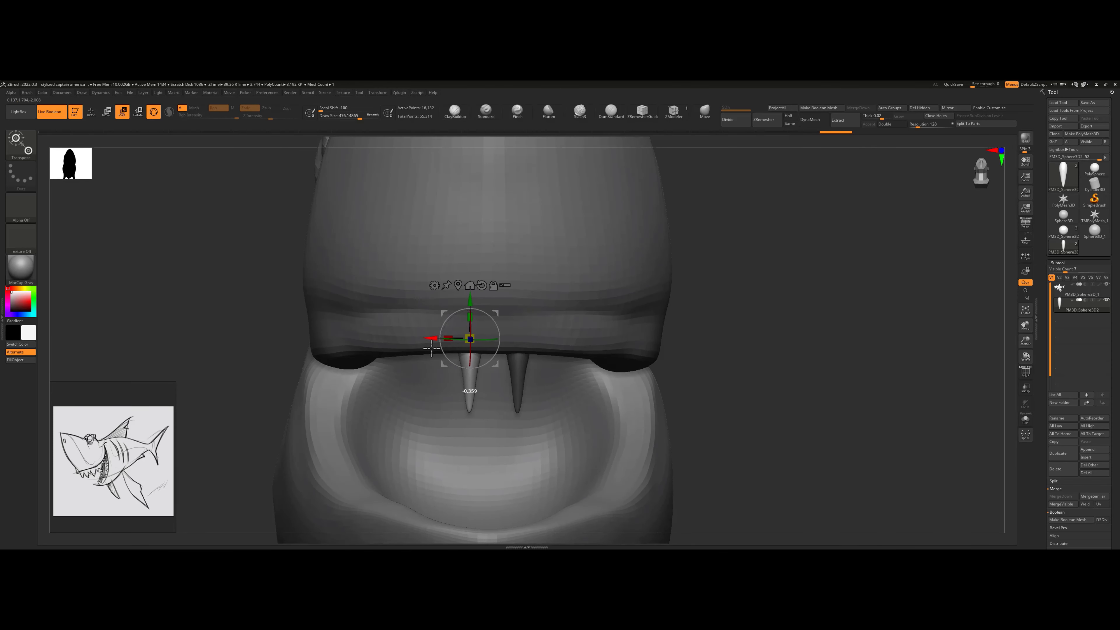
left_click_drag(637, 295, 667, 299)
key("ctrl+z")
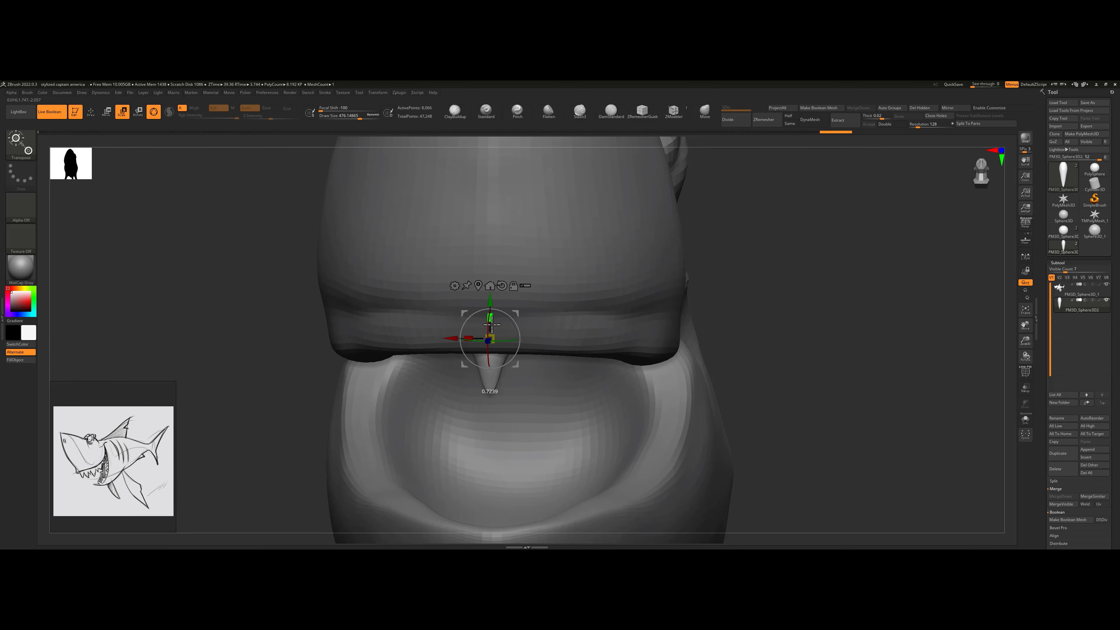
left_click_drag(437, 340, 526, 277)
- Isolate the shark's upper head polygroup, then select the teeth subtool for transforming from a view below the jaw
left_click(493, 238, "alt")
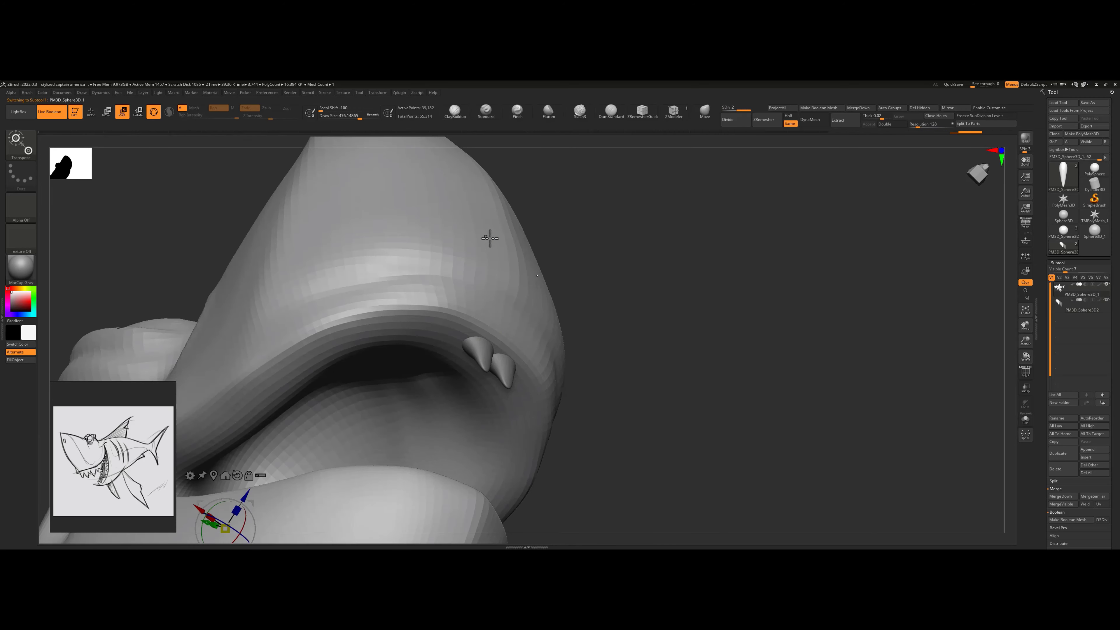
left_click(490, 239, "alt")
left_click(535, 273, "alt")
left_click_drag(597, 295, 591, 272, "shift")
key("q")
left_click(633, 257, "ctrl+shift")
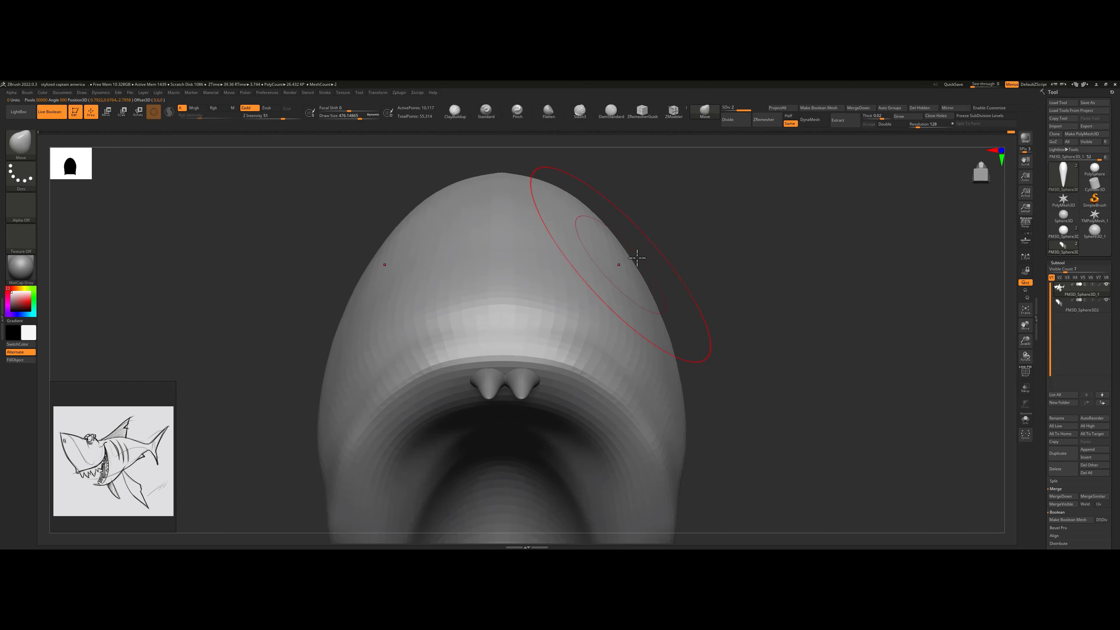
right_click_drag(637, 256, 685, 220, "alt")
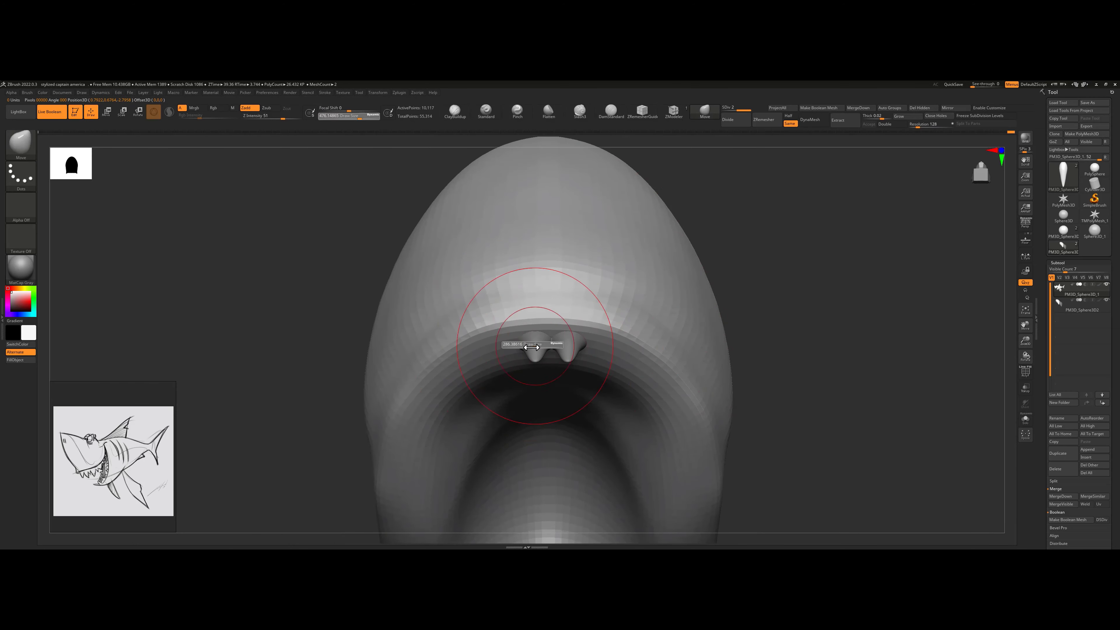
left_click(542, 353, "alt")
key("w")
mouse_move(745, 289)
right_mouse_down("alt")
mouse_move(761, 231)
mouse_move(687, 255)
mouse_move(702, 288)
right_mouse_up("alt")
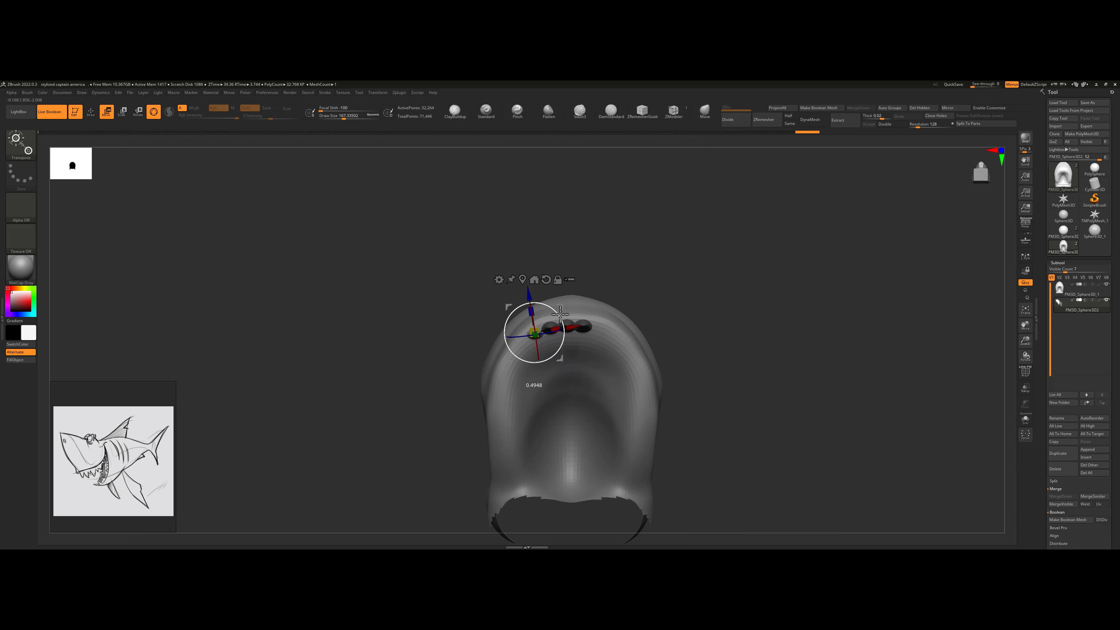
- Duplicate, rotate and move tooth copies along one side of the upper jaw, following its curve back to the mouth corner
left_click_drag(546, 317, 538, 313)
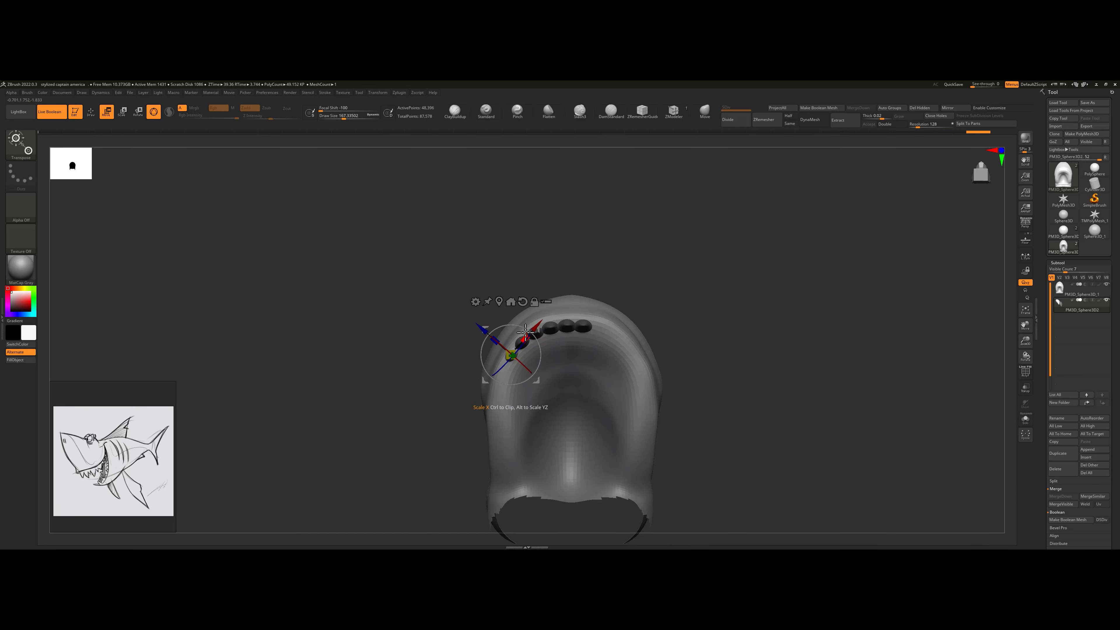
left_click_drag(671, 305, 745, 247, "alt")
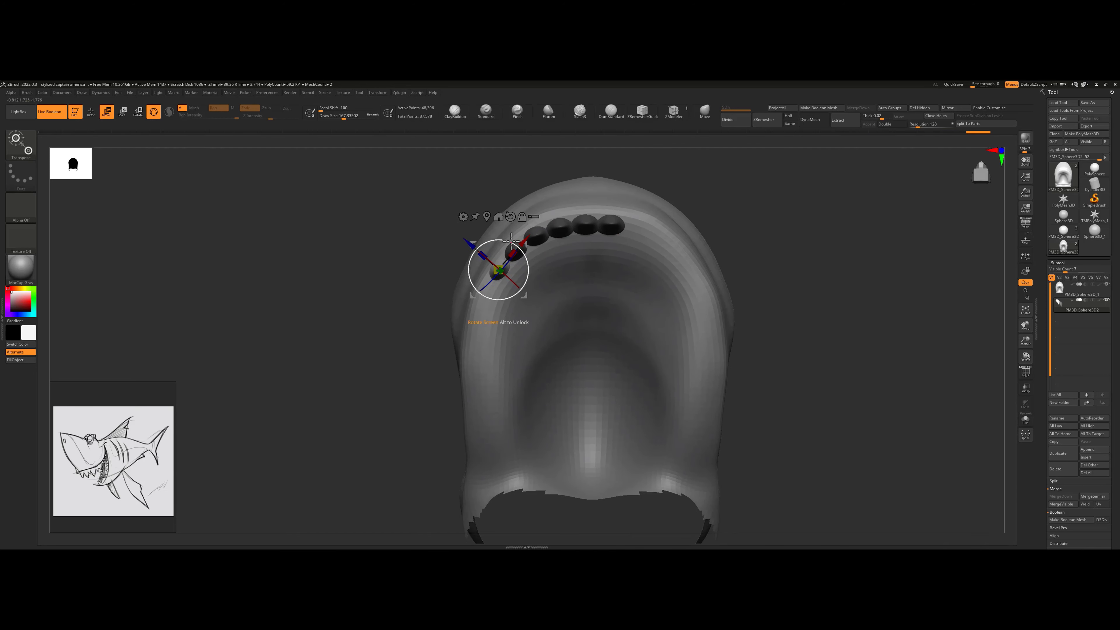
left_click_drag(526, 297, 517, 319, "ctrl")
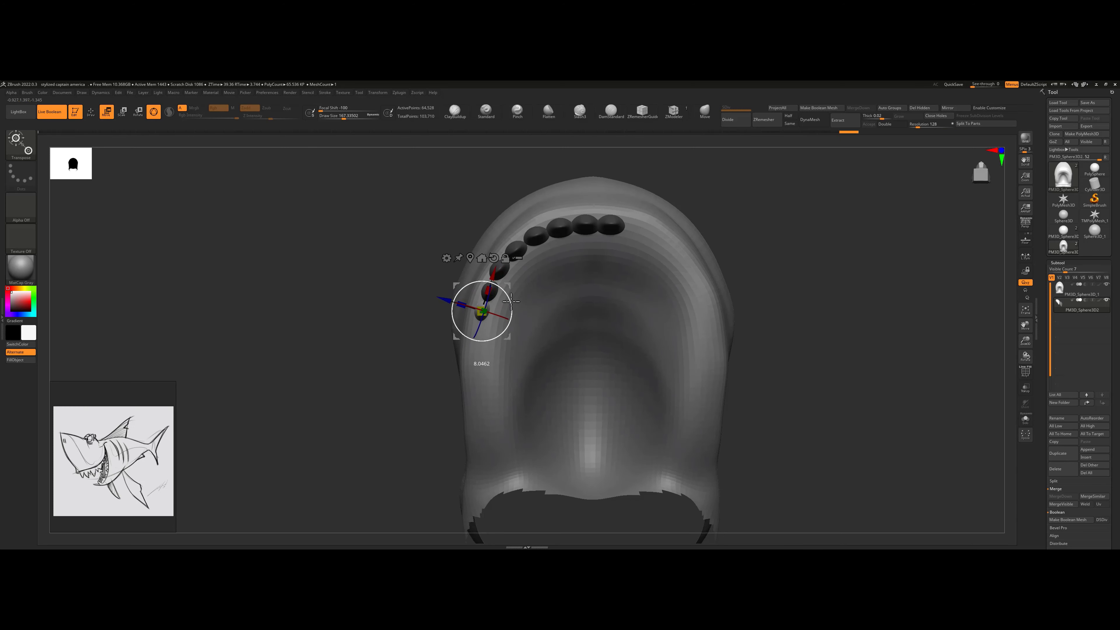
left_click_drag(505, 298, 503, 314, "ctrl")
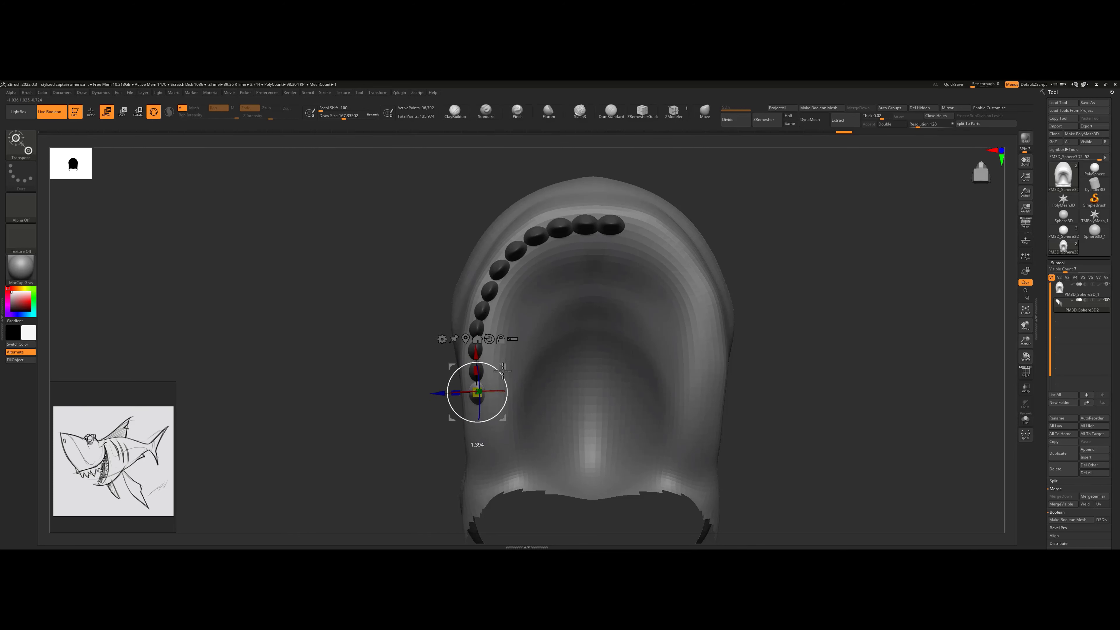
left_click_drag(502, 371, 501, 392, "ctrl")
left_click_drag(335, 389, 450, 332)
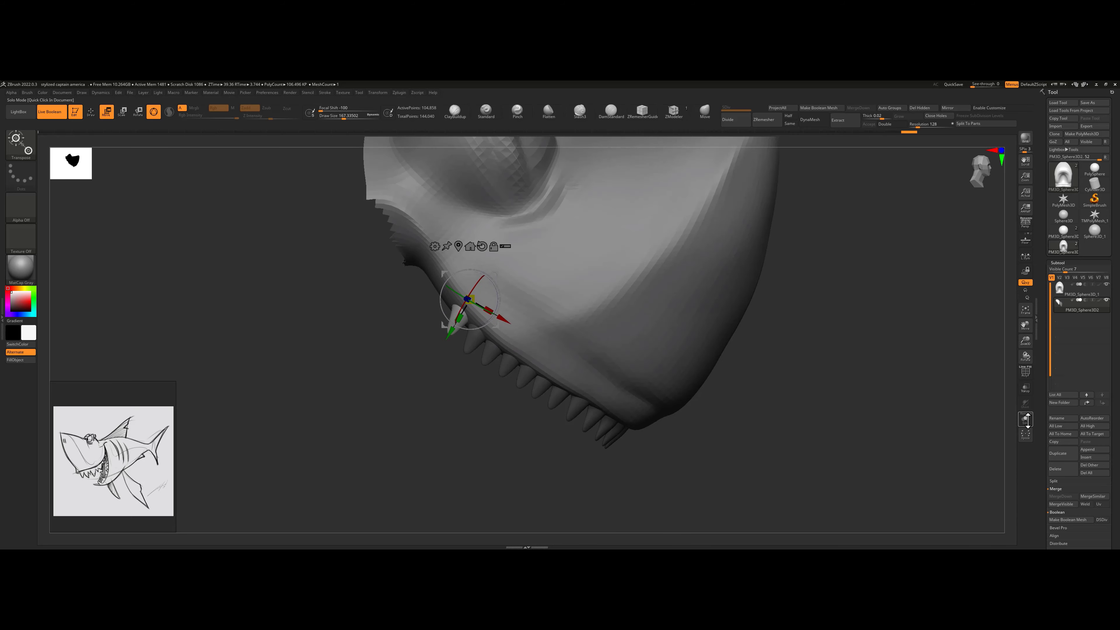
- Show the polygroups, give each tooth its own polygroup, and nudge the teeth slightly along the gizmo's Y axis
key("shift+f")
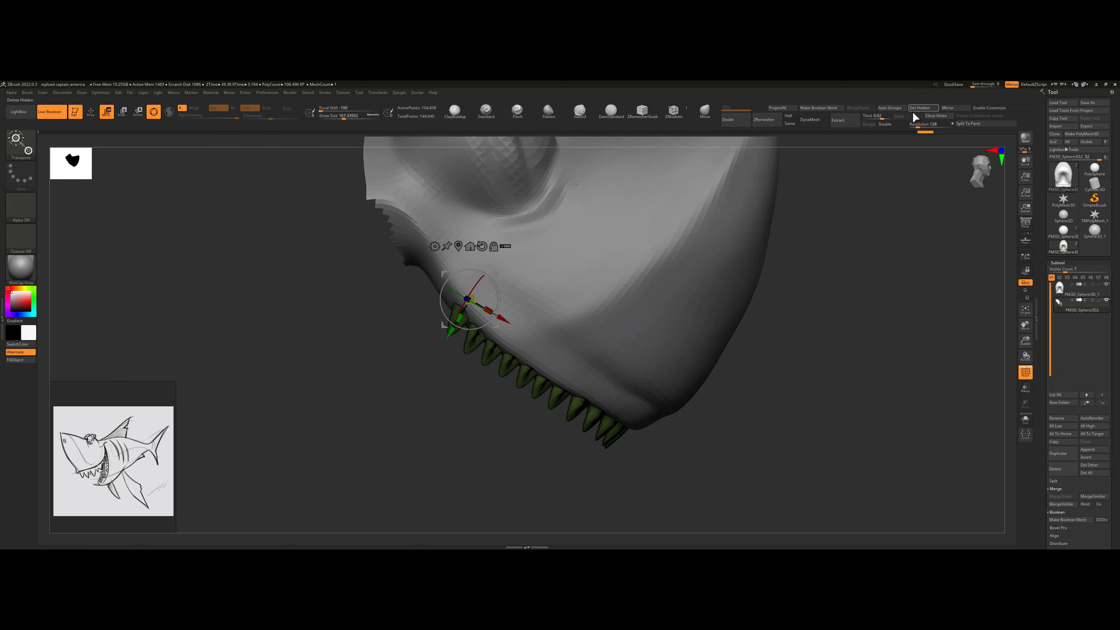
left_click(896, 107)
right_click_drag(710, 400, 550, 364)
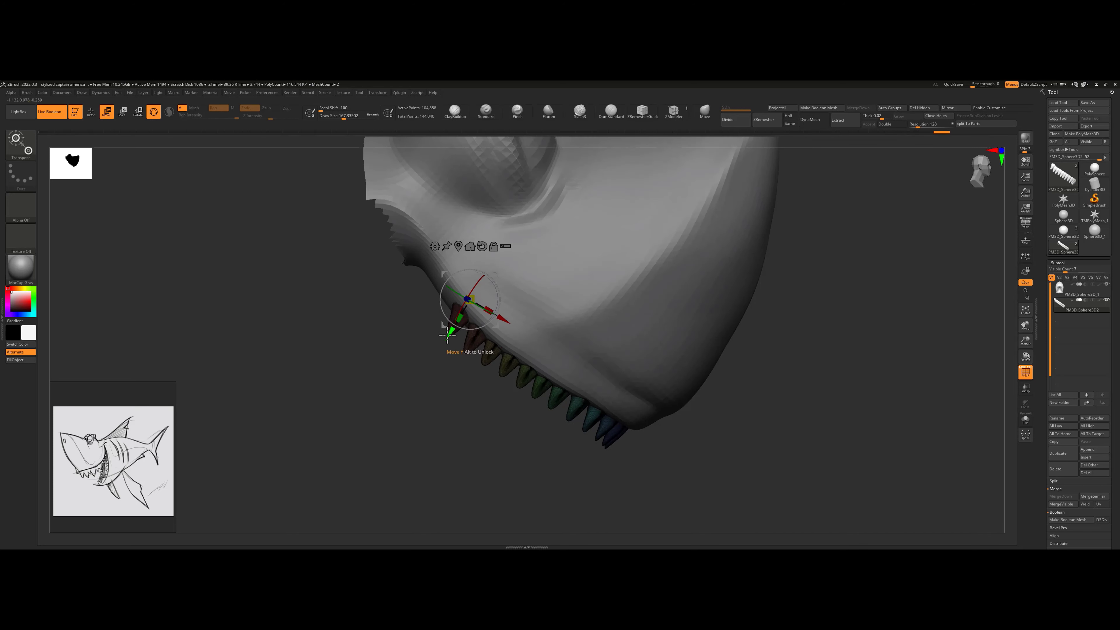
left_click_drag(447, 336, 447, 335)
right_click_drag(745, 426, 646, 399)
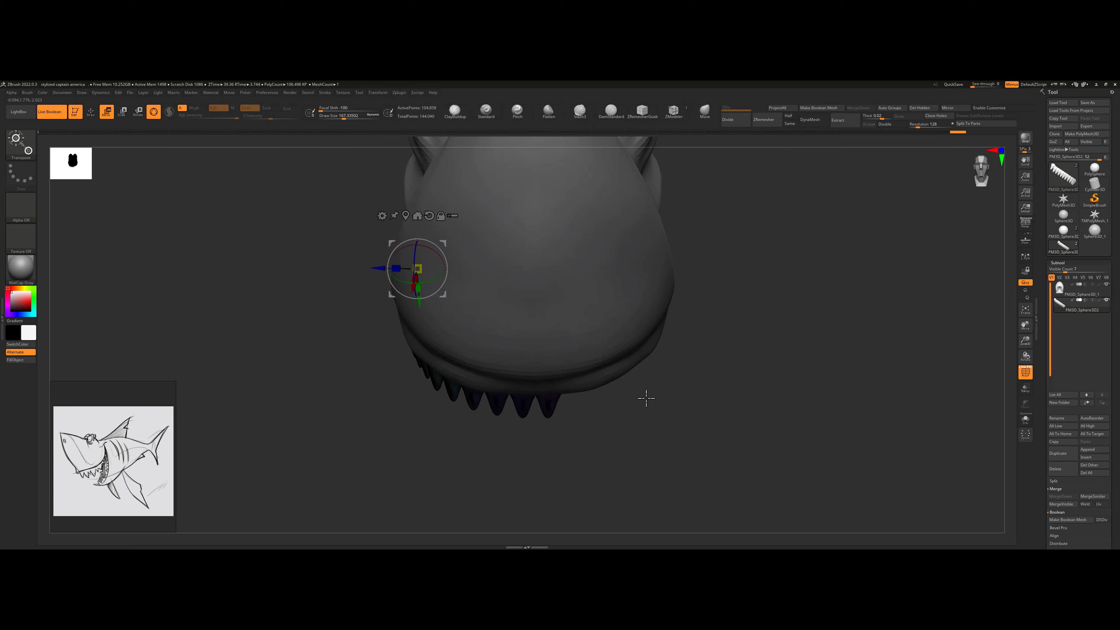
- Hide the extra tooth past the jaw's centre and mirror the tooth row across the X axis, merged into one subtool
key("q")
left_click(547, 401, "ctrl+shift")
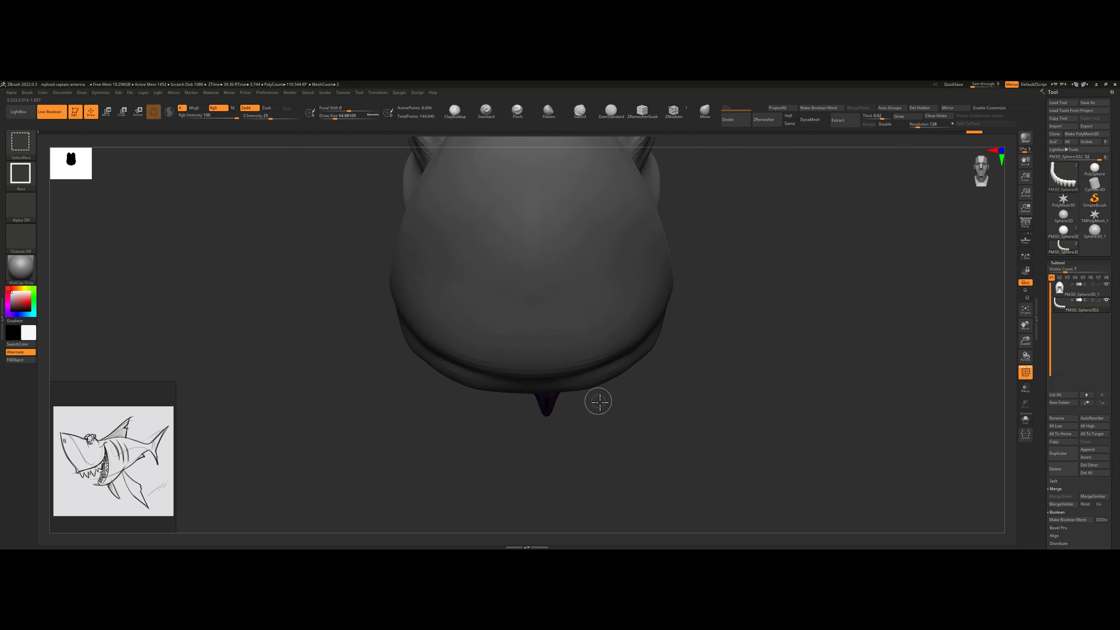
left_click(599, 401, "ctrl+shift")
left_click(943, 109)
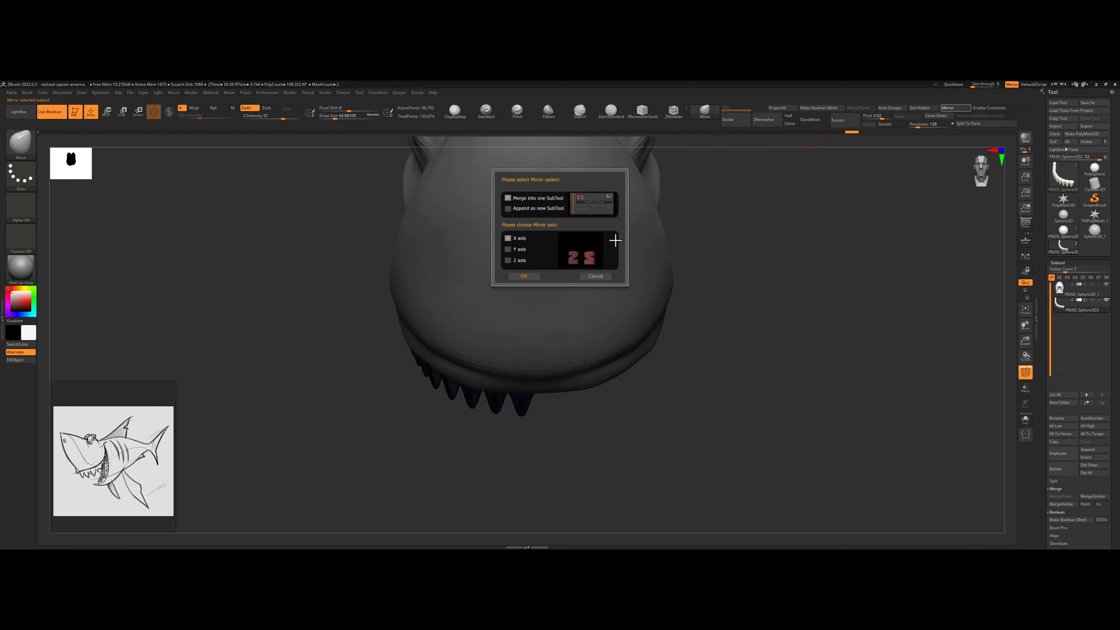
left_click(527, 277)
- Unhide the shark's whole body, then mirror the upper teeth across the Y axis, merged into one subtool
left_click_drag(602, 403, 658, 354)
left_click(619, 330, "alt")
left_click(648, 355, "ctrl+shift")
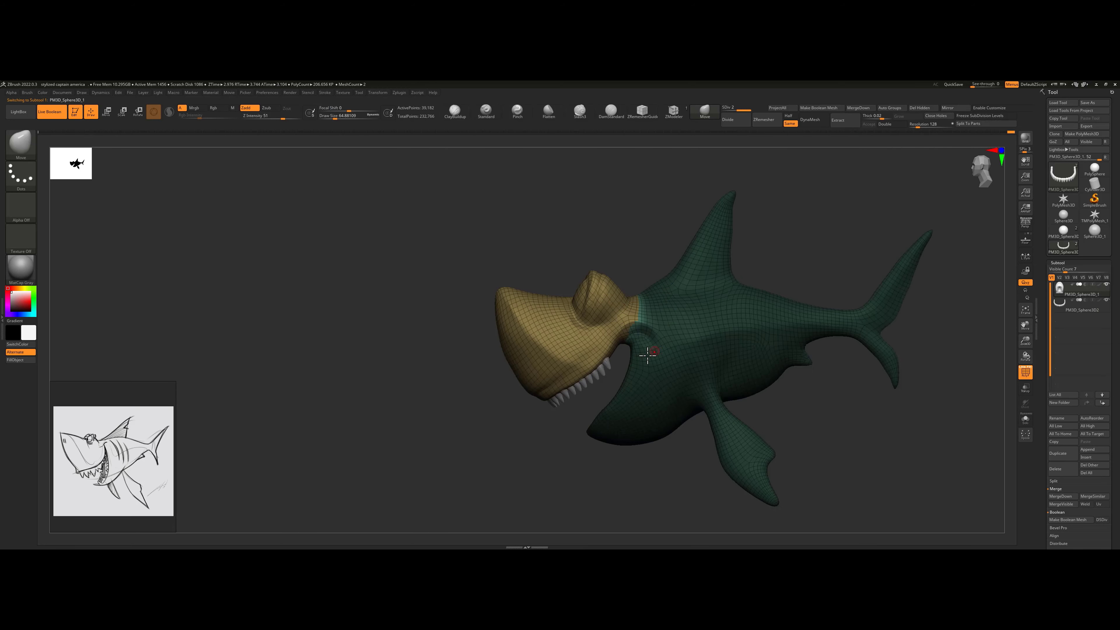
left_click(592, 380, "alt")
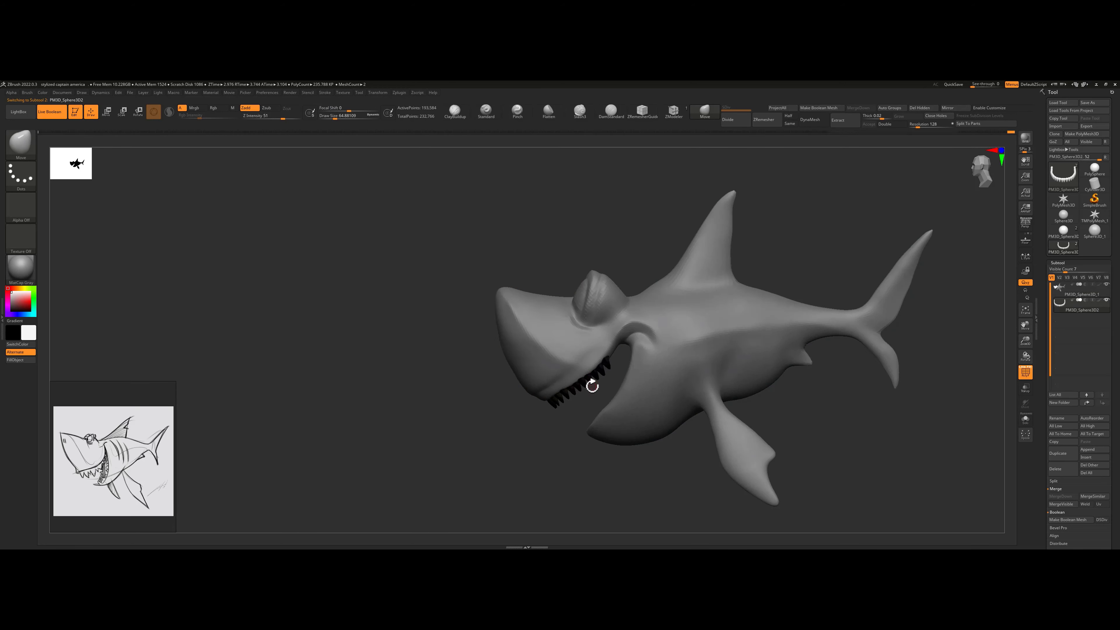
left_click(947, 108)
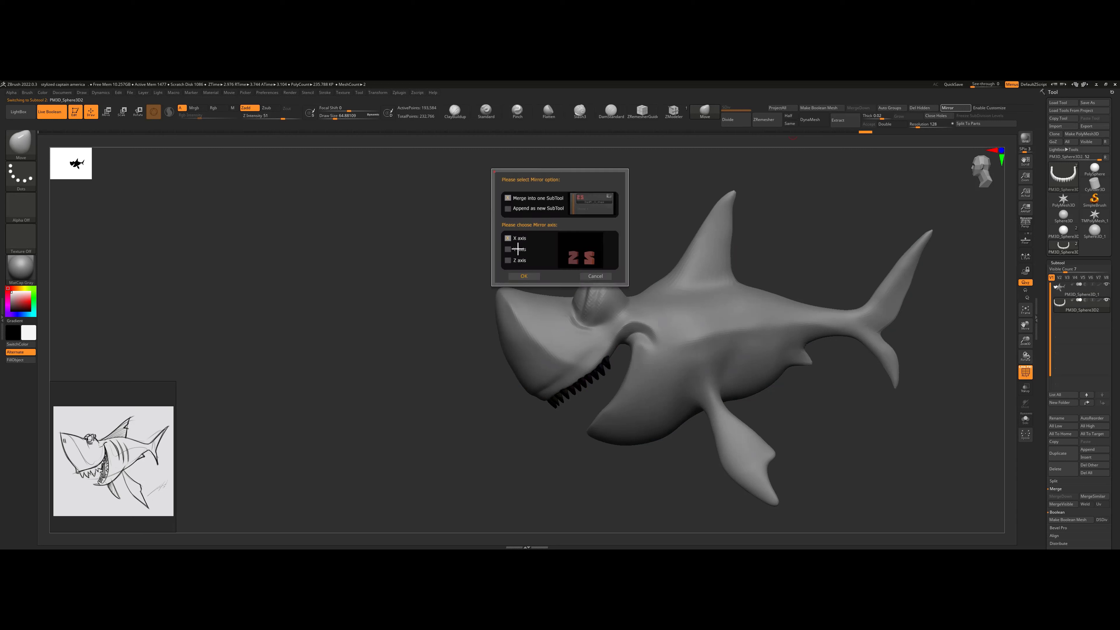
left_click(522, 276)
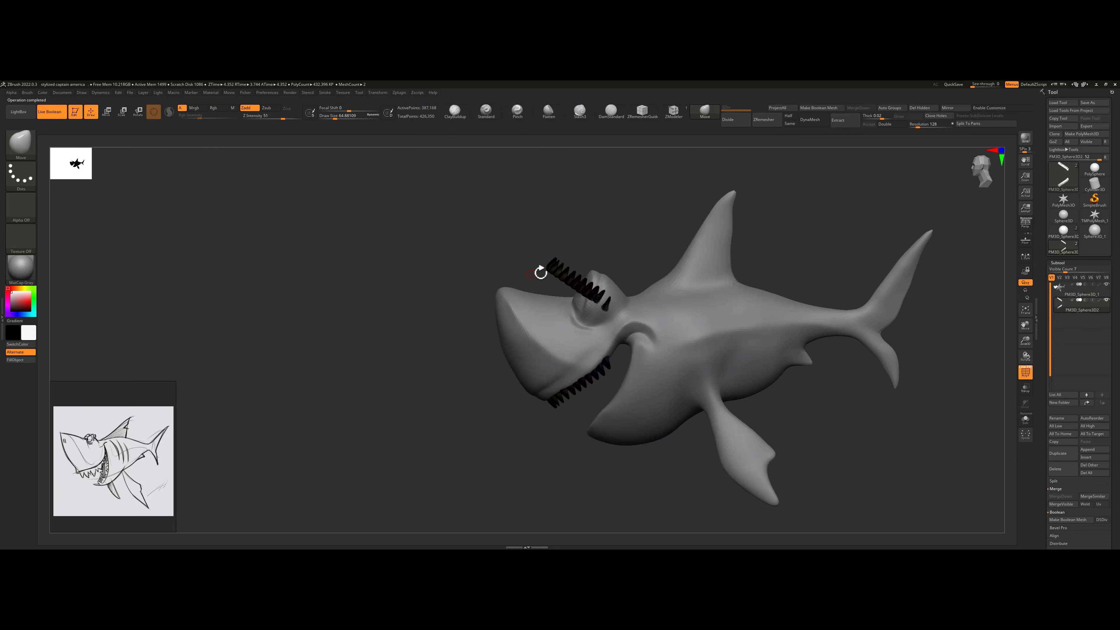
- Solo the teeth, isolate the vertically mirrored row, and split the hidden row into a separate subtool
left_click(1027, 420)
left_click_drag(608, 228, 544, 350, "ctrl+shift")
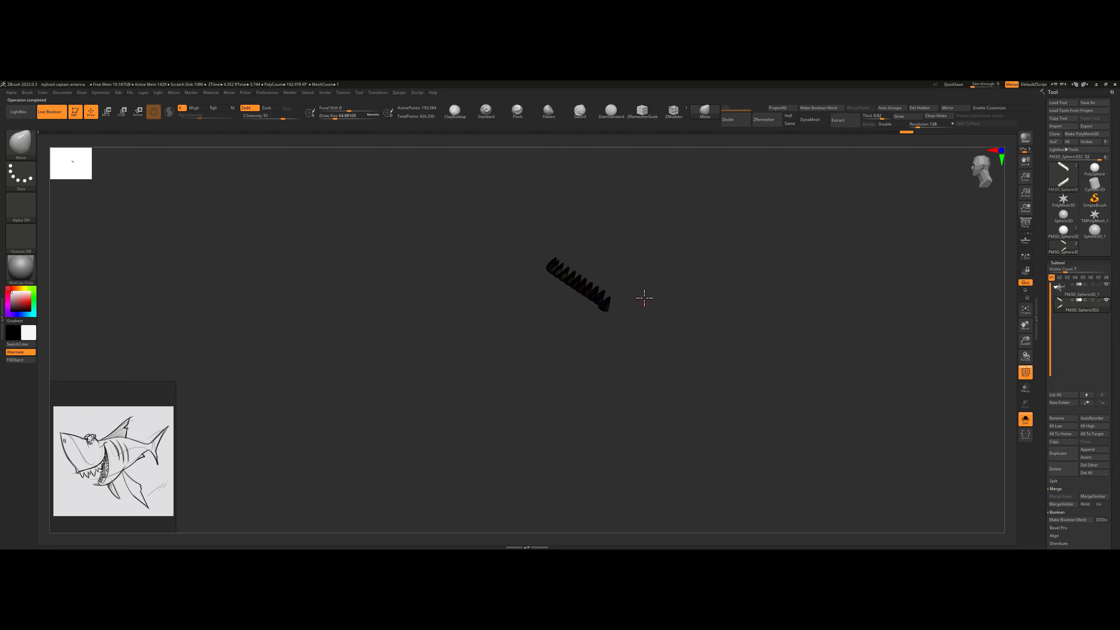
mouse_move(642, 298)
left_mouse_down()
mouse_move(670, 317)
mouse_move(708, 277)
left_mouse_up()
left_click(1055, 481)
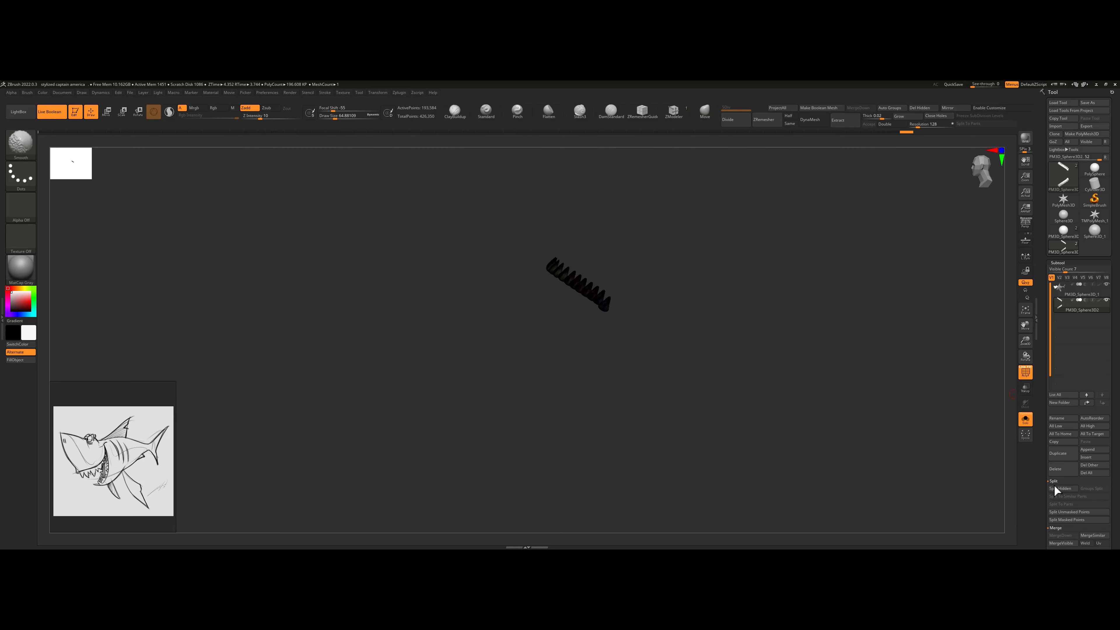
left_click(1061, 489)
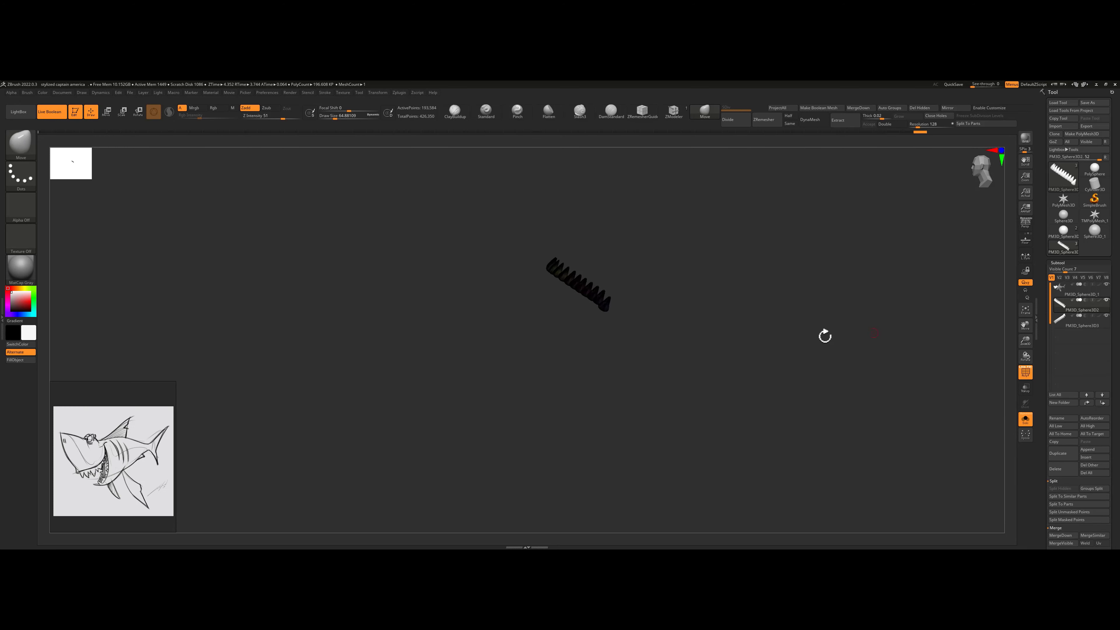
left_click(1025, 421)
- Centre the transform gizmo on the mirrored tooth row, undo the trial rotation, and reset the gizmo's orientation
key("w")
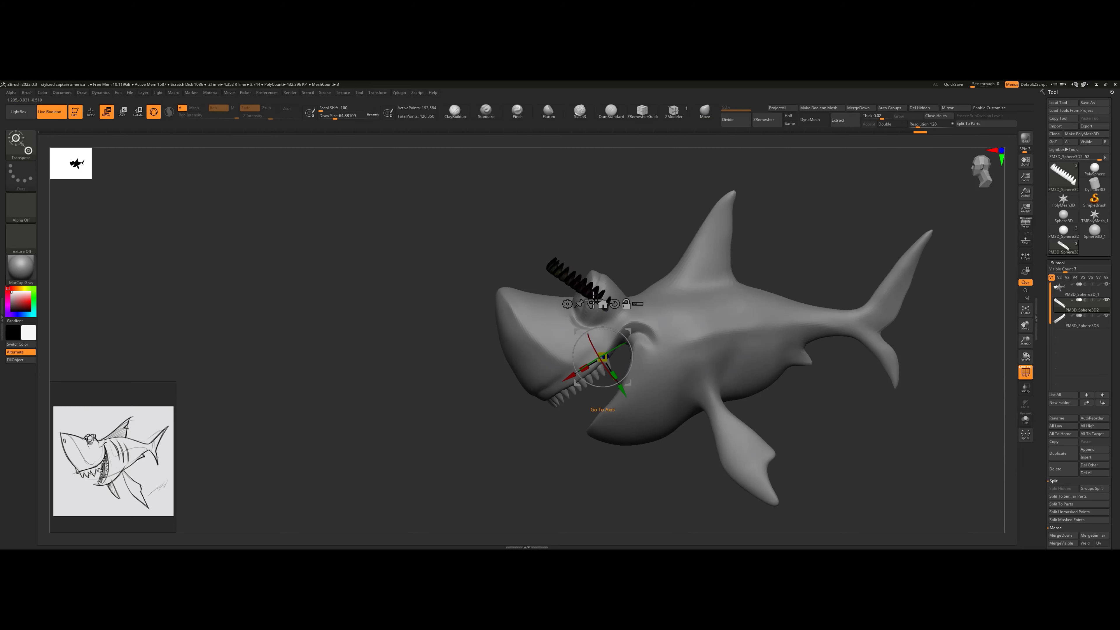
left_click(591, 303)
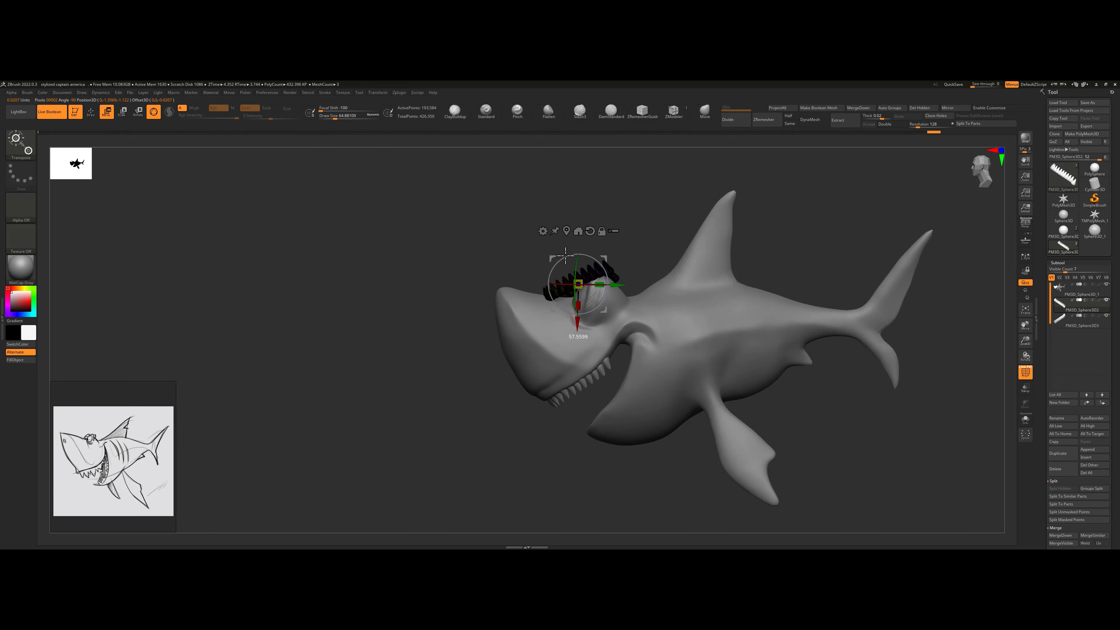
left_click_drag(623, 246, 661, 247, "shift")
key("ctrl+z")
left_click(590, 231, "alt")
- Move the mirrored tooth row down to the lower jaw and rotate it to follow the jaw's slope
left_click_drag(578, 265, 578, 291)
left_click_drag(660, 287, 632, 425, "shift")
left_click_drag(635, 388, 638, 404)
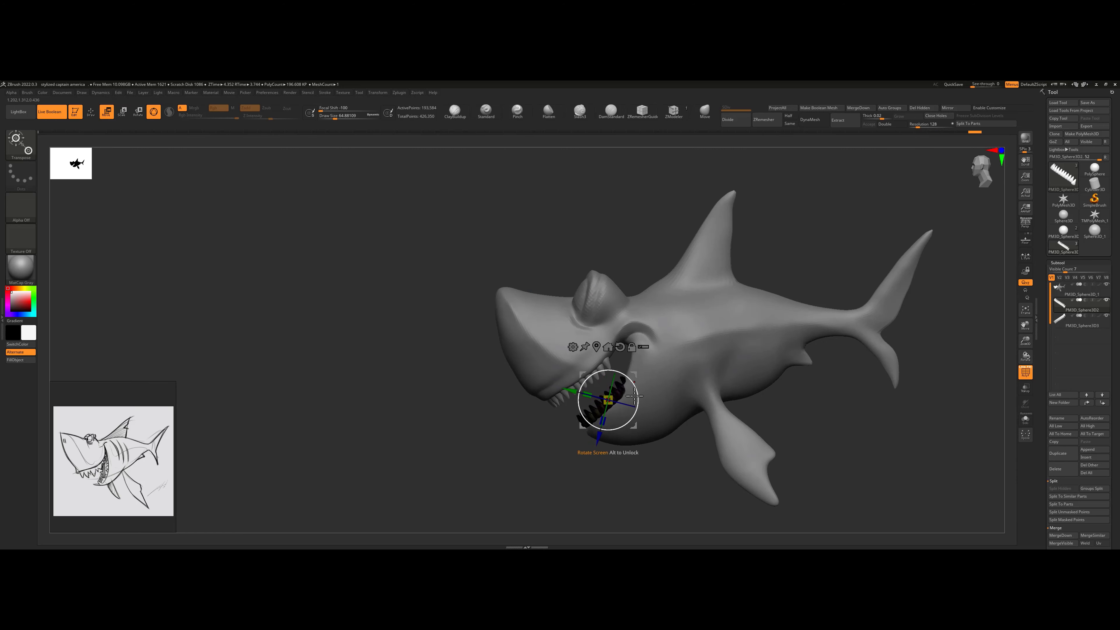
left_click_drag(688, 441, 702, 468, "alt")
left_click_drag(622, 427, 634, 416)
left_click_drag(521, 461, 604, 441)
- Hide the upper head polygroup of the shark so only the lower jaw and body remain shown
left_click(613, 255, "alt")
left_click(575, 274, "ctrl+shift")
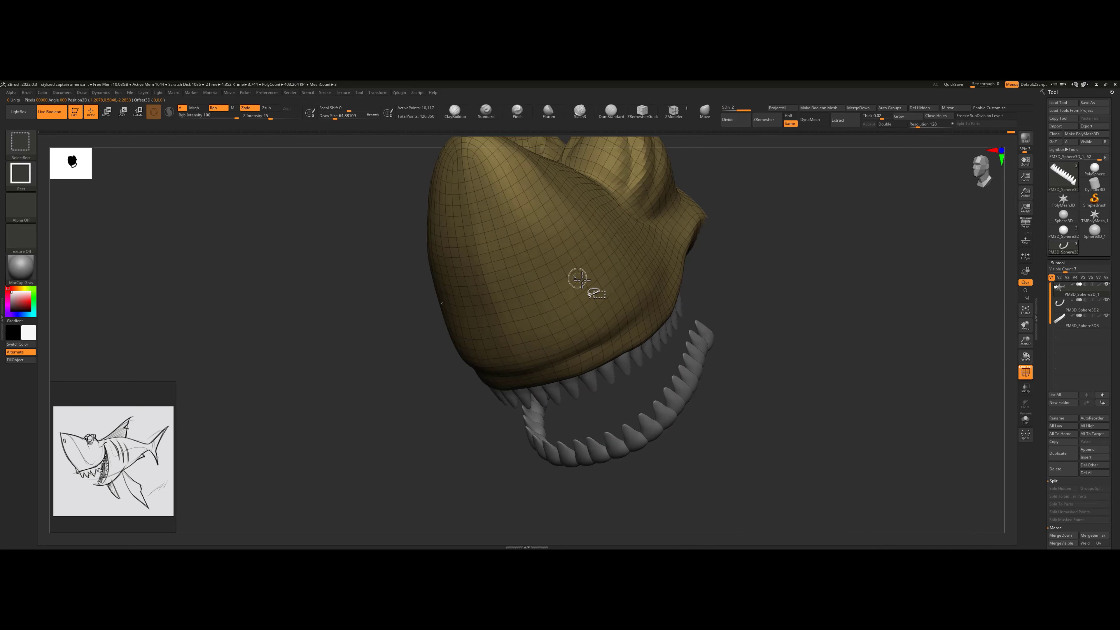
left_click(719, 259, "ctrl+shift")
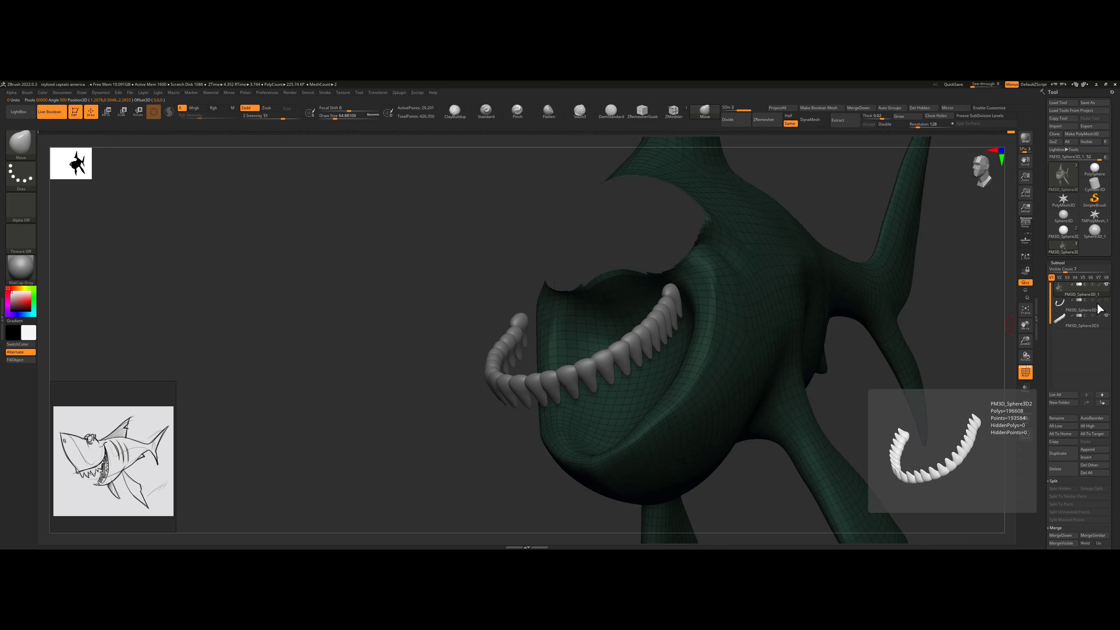
- Hide the upper row of teeth, select the lower row, and bring up its move gizmo from the front view
left_click(1086, 324)
left_click(1106, 317)
left_click(1106, 300)
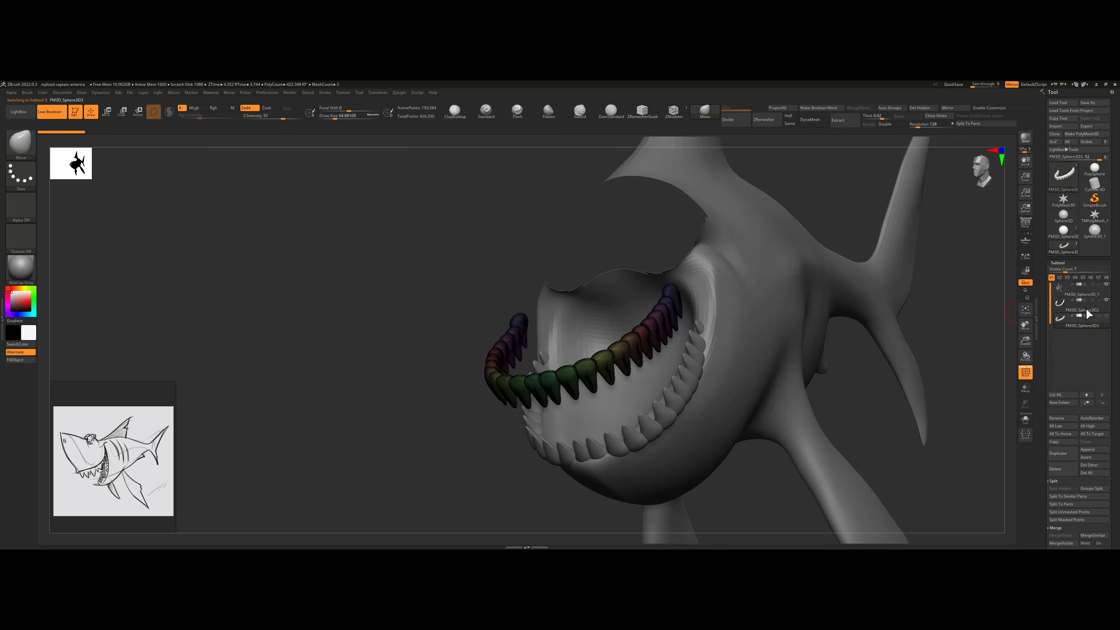
left_click(1072, 308)
left_click_drag(508, 325, 520, 335, "shift")
left_click_drag(651, 309, 533, 325)
key("w")
left_click_drag(584, 442, 493, 358)
left_click_drag(475, 283, 645, 276, "shift")
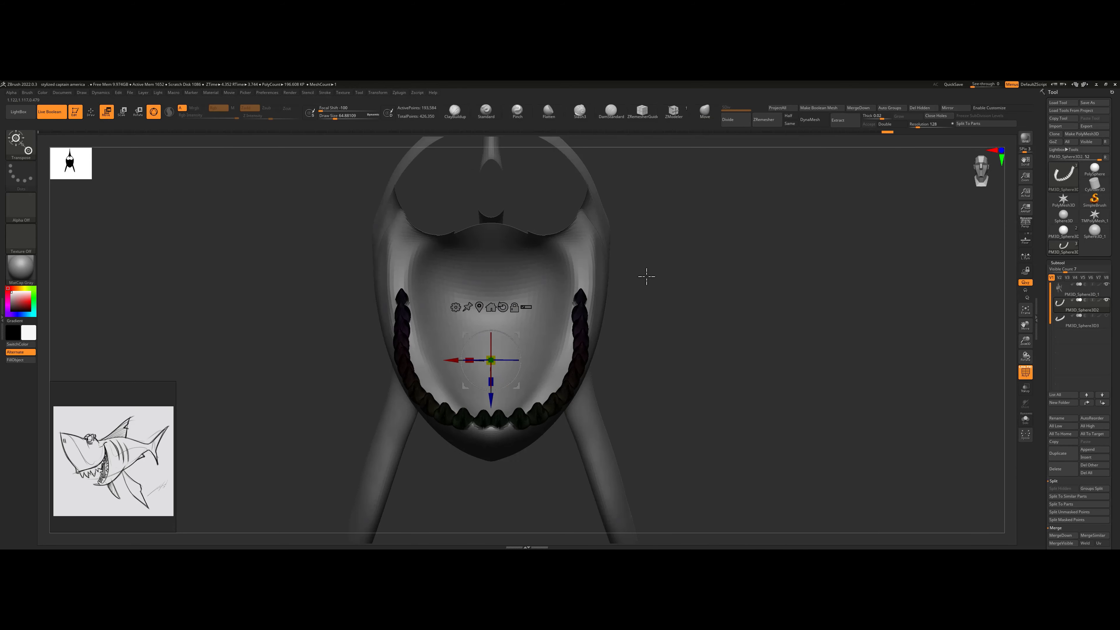
- Reshape the lower tooth row with a large Move brush so it follows the curve of the lower jaw
key("q")
key("s")
mouse_move(594, 365)
left_mouse_down()
mouse_move(606, 365)
mouse_move(570, 370)
mouse_move(527, 422)
left_mouse_up()
mouse_move(679, 388)
left_mouse_down()
mouse_move(586, 375)
mouse_move(670, 370)
left_mouse_up()
left_click_drag(572, 306, 579, 303)
key("s")
left_click_drag(583, 355, 575, 355)
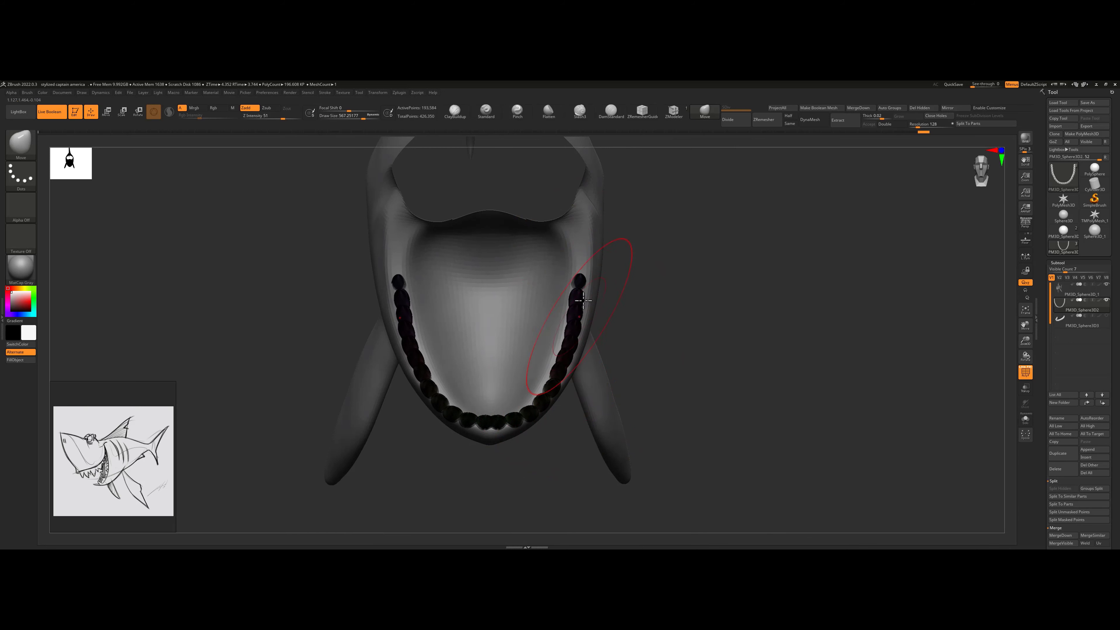
left_click_drag(580, 283, 579, 281)
mouse_move(618, 450)
left_mouse_down()
mouse_move(530, 456)
mouse_move(556, 463)
left_mouse_up()
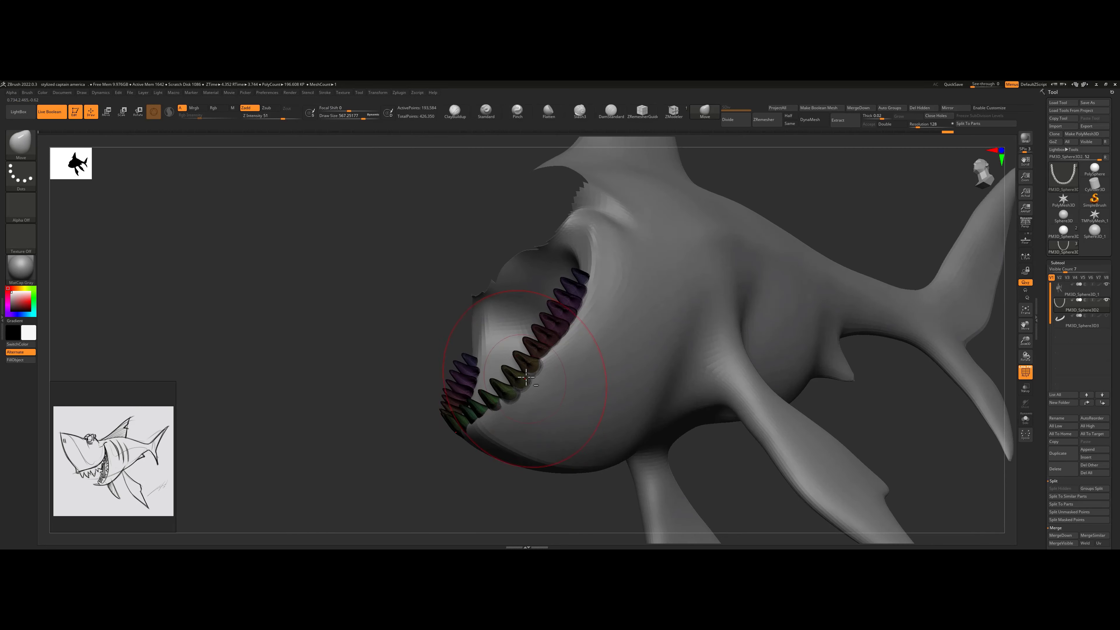
left_click_drag(523, 374, 519, 383)
- Turn off the polygroup display and restore the hidden upper head and upper tooth row
mouse_move(489, 459)
left_mouse_down()
mouse_move(533, 489)
mouse_move(633, 333)
mouse_move(501, 313)
left_mouse_up()
key("shift+f")
key("s")
left_click(556, 228, "alt")
left_click(839, 267, "ctrl+shift")
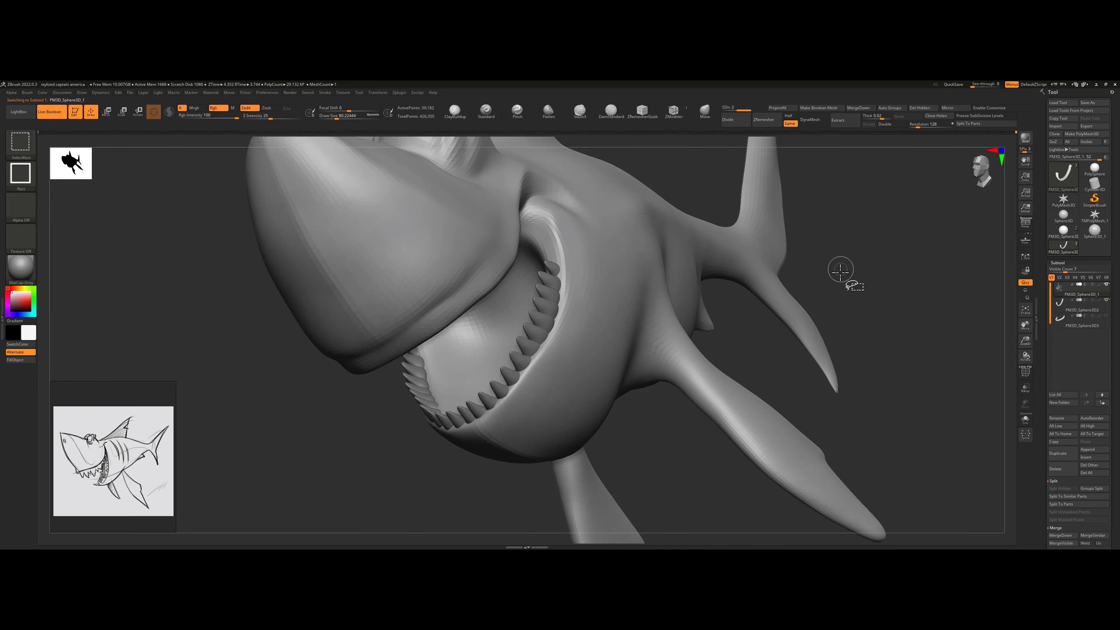
left_click_drag(845, 261, 815, 334, "alt")
left_click(1108, 315)
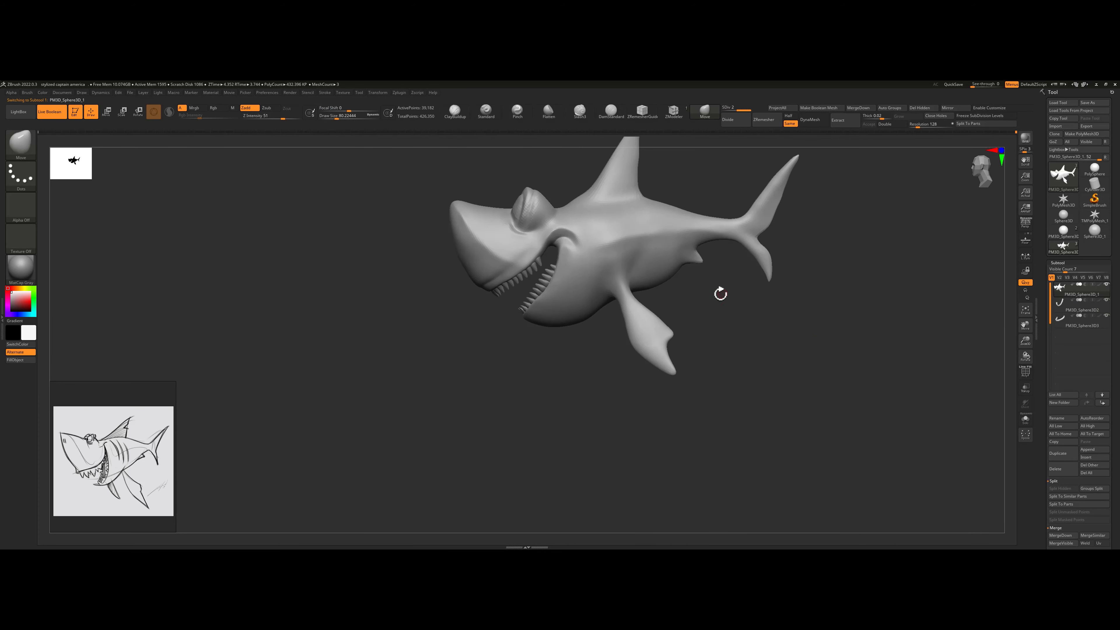
- Refine the creases around the shark's eyes with the DamStandard brush at subdivision level 4 and smooth the area
left_click_drag(720, 293, 722, 371, "alt")
mouse_move(722, 371)
left_mouse_down()
mouse_move(738, 371)
mouse_move(733, 385)
mouse_move(710, 380)
left_mouse_up()
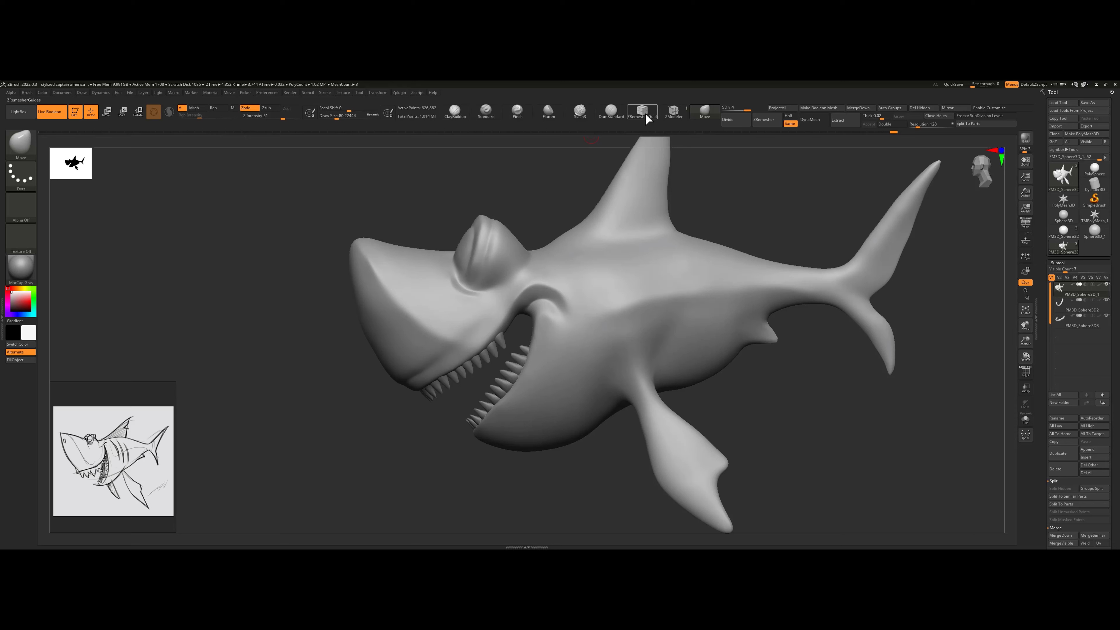
left_click(611, 113)
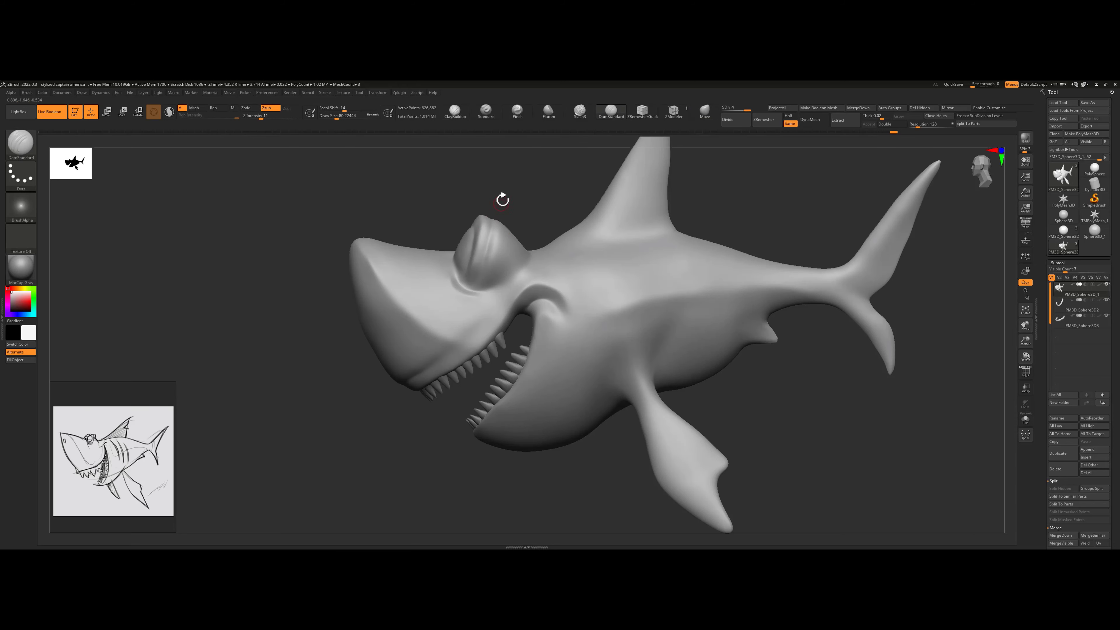
mouse_move(502, 199)
left_mouse_down()
mouse_move(538, 201)
mouse_move(560, 243)
left_mouse_up()
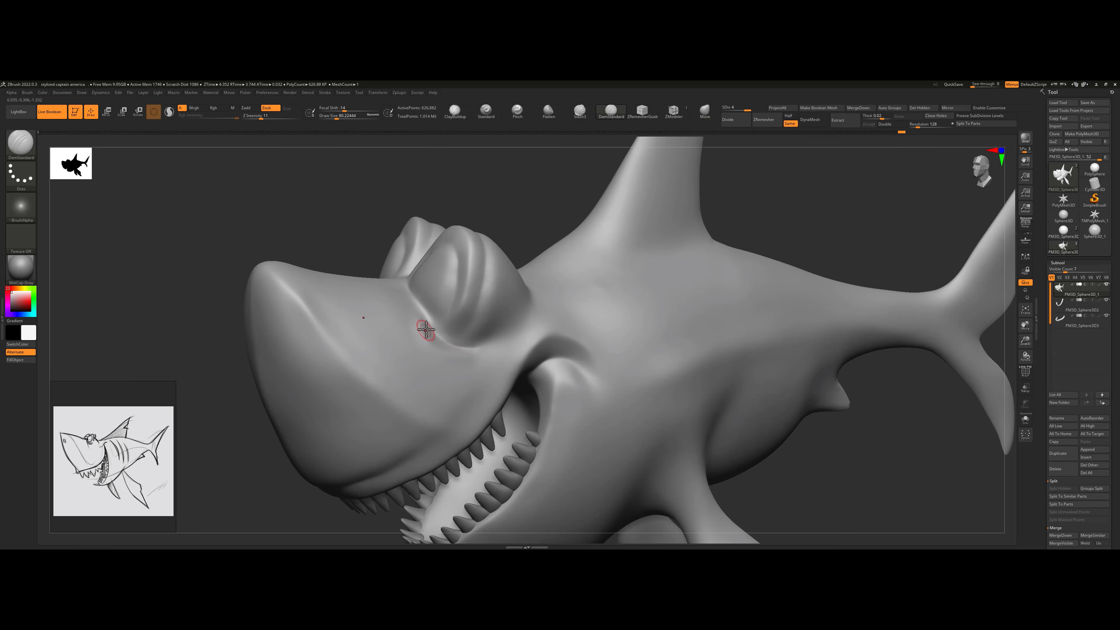
key("shift")
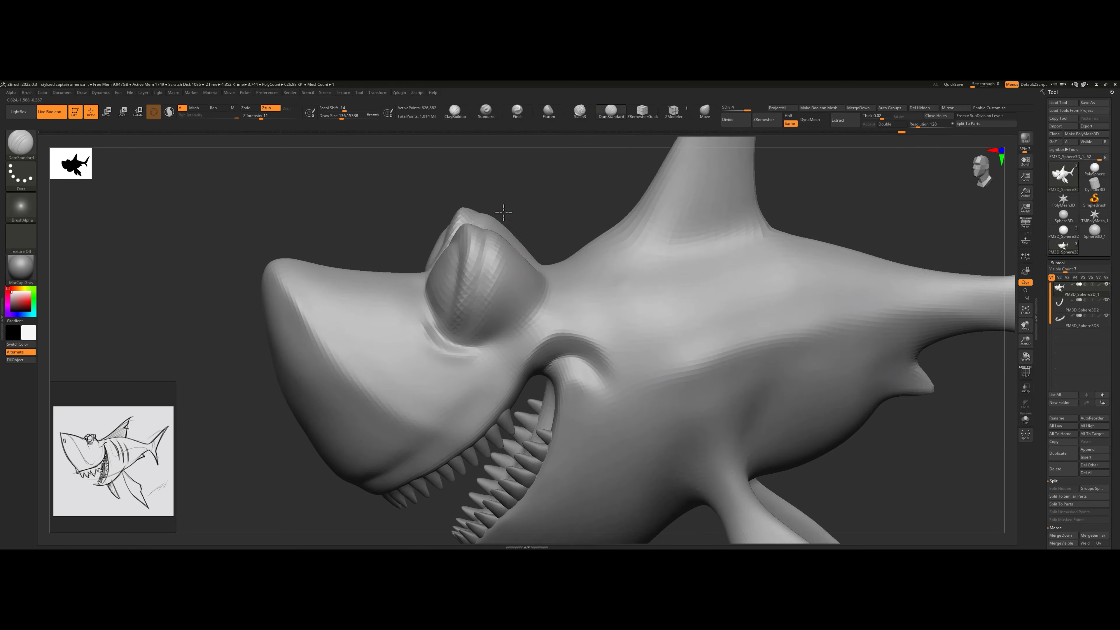
key("shift")
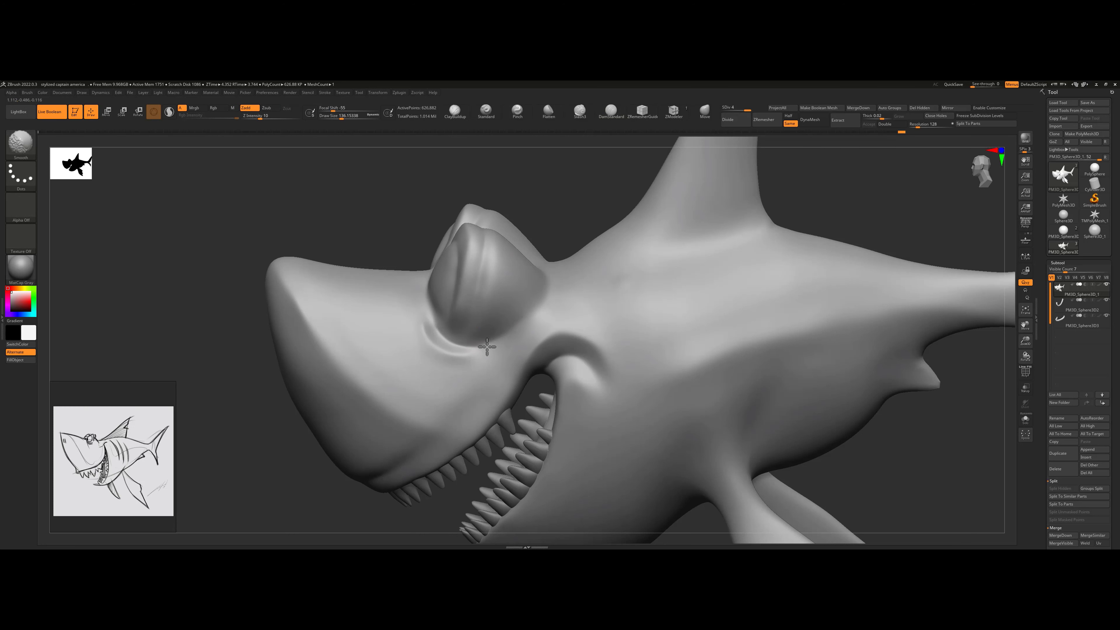
- Pull a small notch into the rear edge of the dorsal fin with the Move brush and smooth the fin
left_click_drag(558, 210, 471, 246, "alt")
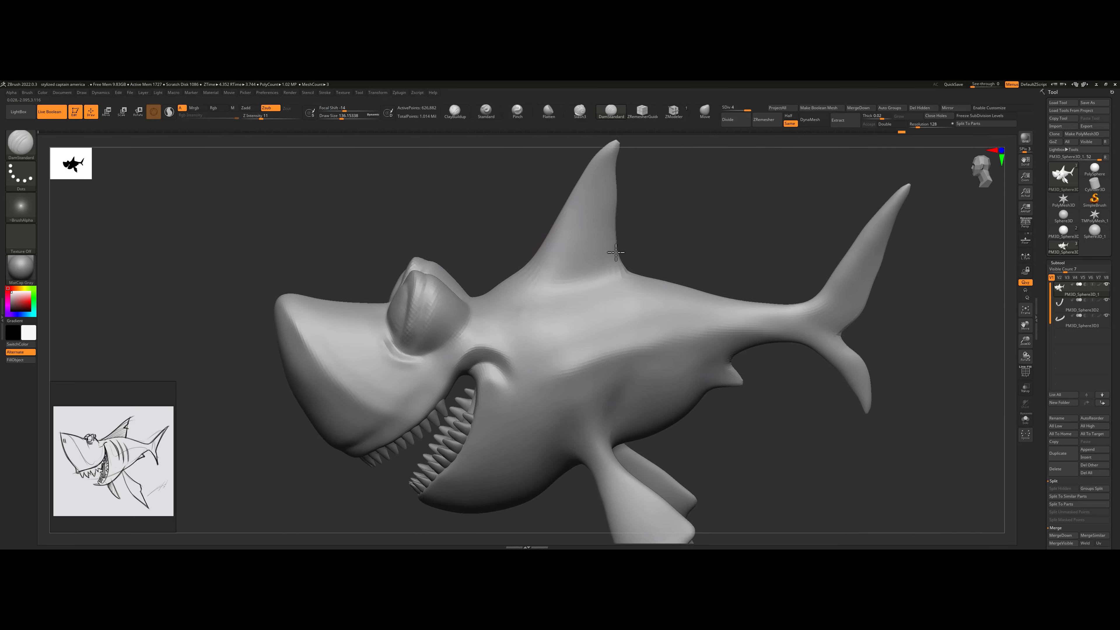
left_click_drag(616, 252, 573, 284, "alt")
left_click(700, 113)
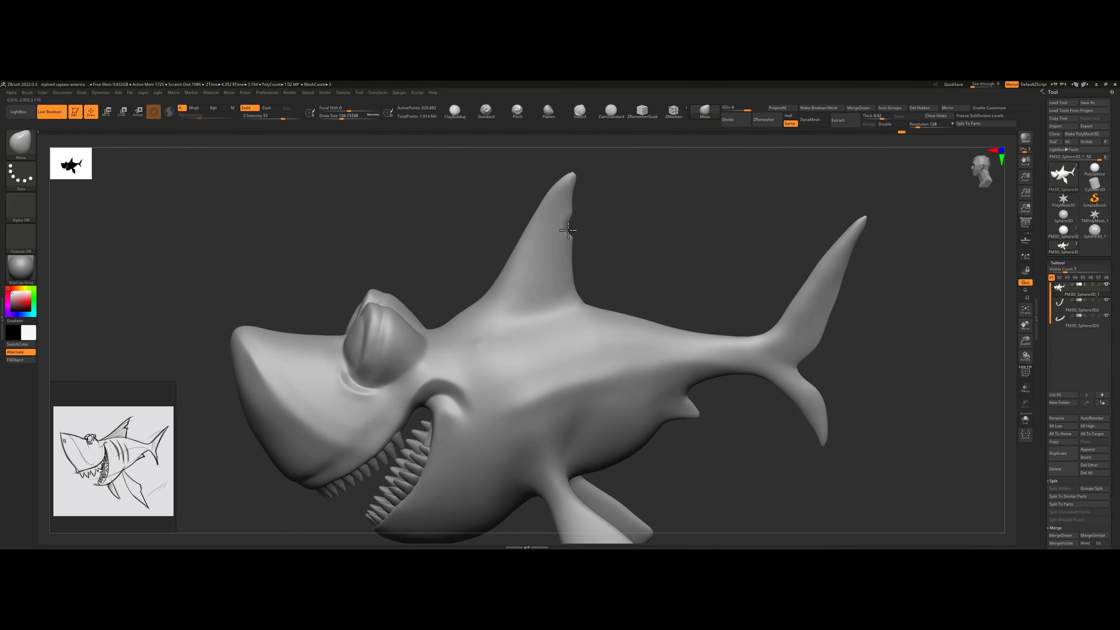
key("shift")
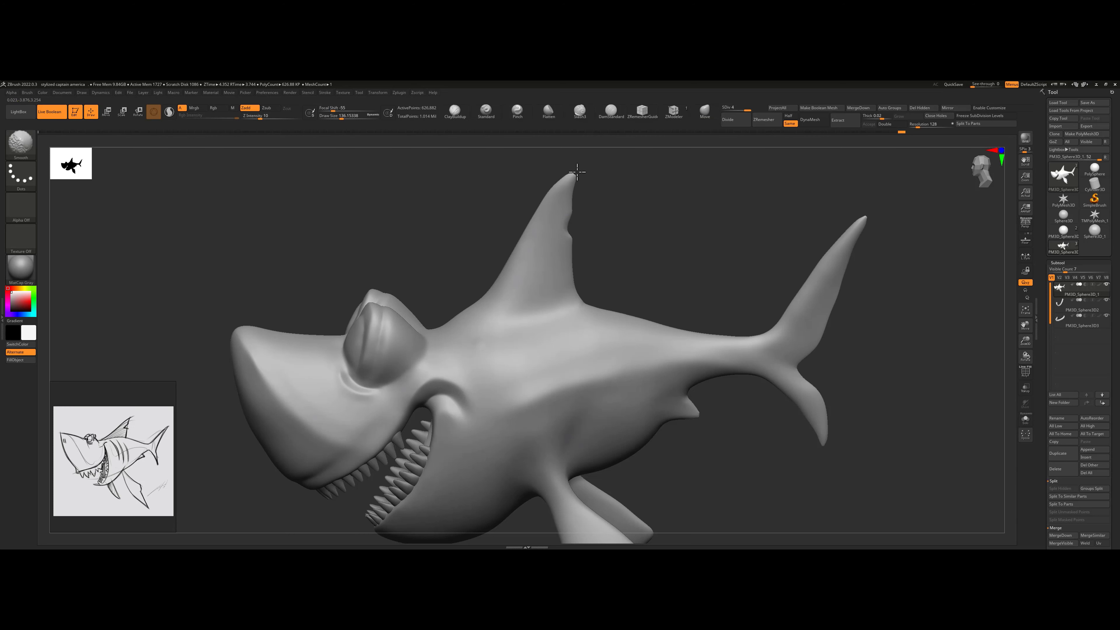
left_click_drag(840, 380, 700, 283)
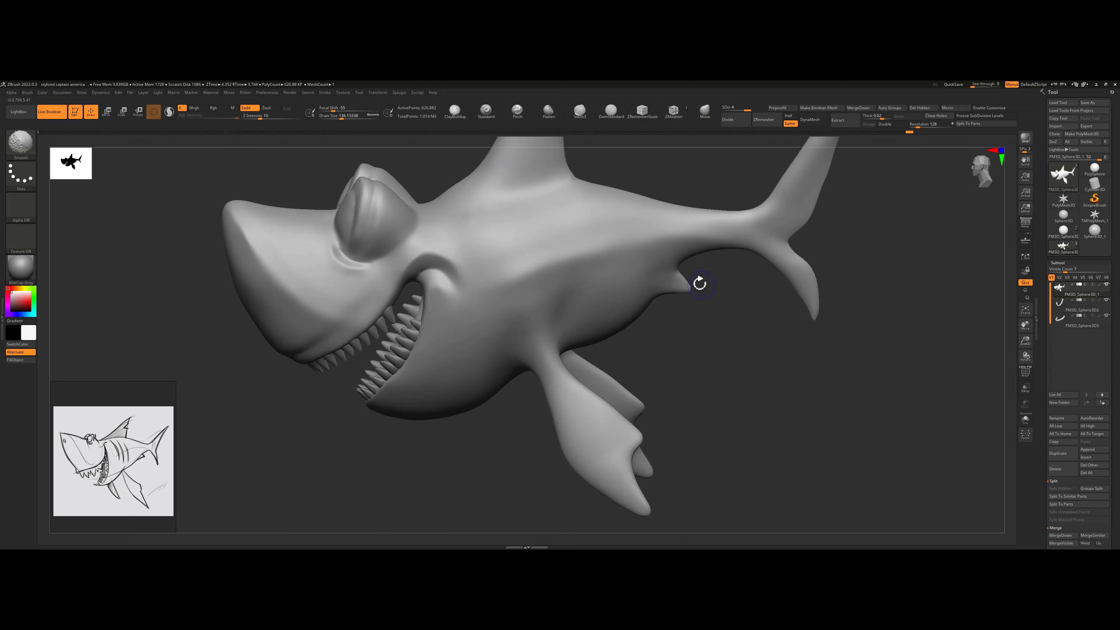
mouse_move(709, 359)
left_mouse_down()
mouse_move(645, 352)
mouse_move(665, 333)
mouse_move(670, 343)
mouse_move(553, 374)
mouse_move(530, 277)
mouse_move(443, 315)
mouse_move(598, 264)
mouse_move(608, 270)
mouse_move(575, 379)
mouse_move(581, 338)
mouse_move(604, 306)
mouse_move(580, 296)
mouse_move(587, 352)
left_mouse_up()
- Carve three curved gill slits into the side of the body behind the mouth with the DamStandard brush
left_click(611, 110)
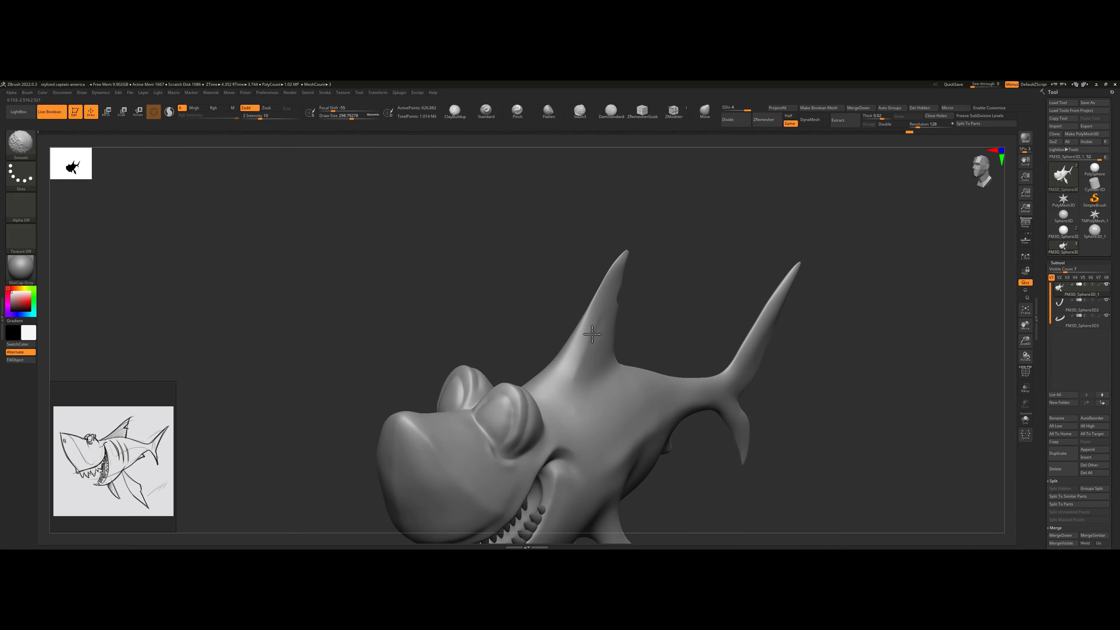
right_click_drag(601, 324, 600, 376)
left_click_drag(606, 375, 647, 375, "shift")
mouse_move(647, 376)
right_mouse_down()
mouse_move(653, 398)
mouse_move(605, 380)
mouse_move(697, 340)
mouse_move(492, 403)
right_mouse_up()
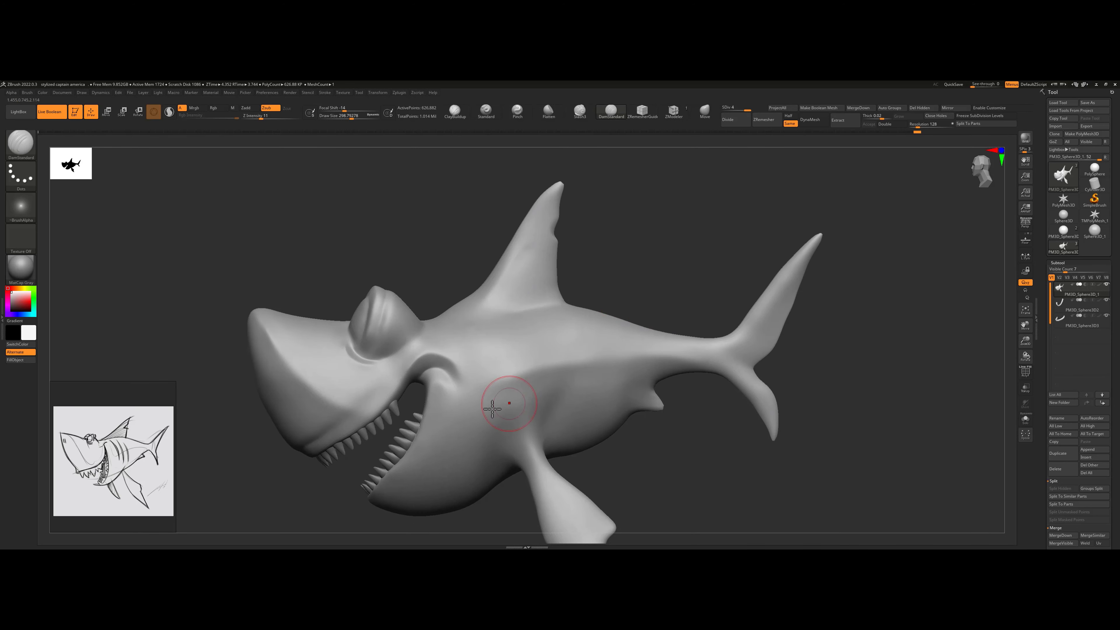
key("shift")
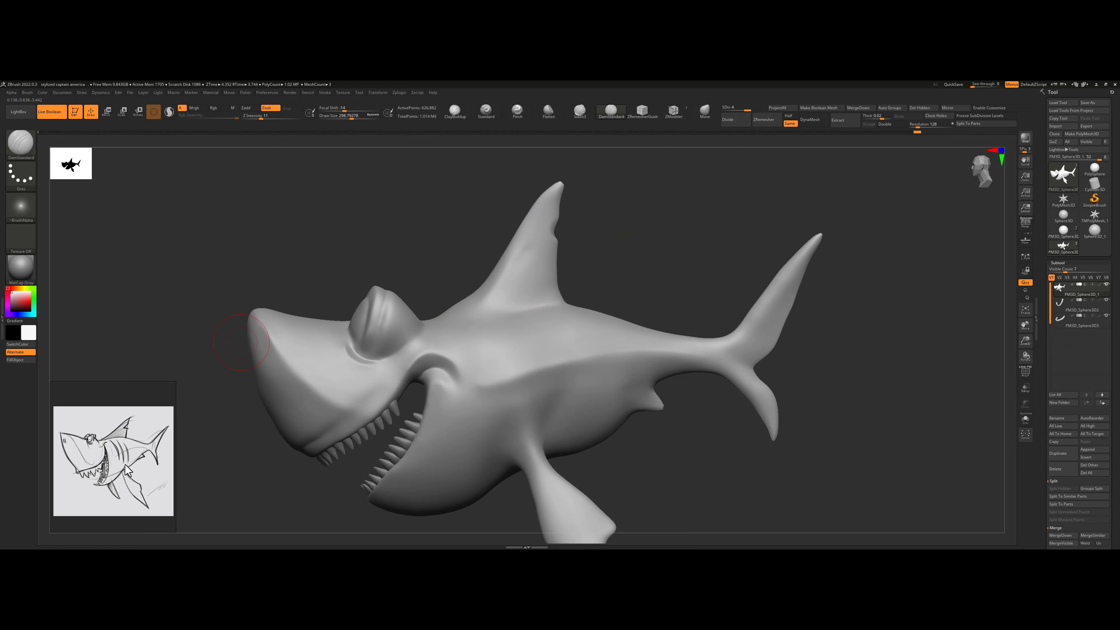
key("space")
left_click_drag(504, 361, 497, 361)
mouse_move(485, 379)
left_mouse_down()
mouse_move(498, 369)
mouse_move(506, 417)
left_mouse_up()
key("ctrl+z")
left_click_drag(474, 337, 517, 406)
left_click_drag(524, 337, 563, 375)
left_click_drag(567, 333, 586, 411)
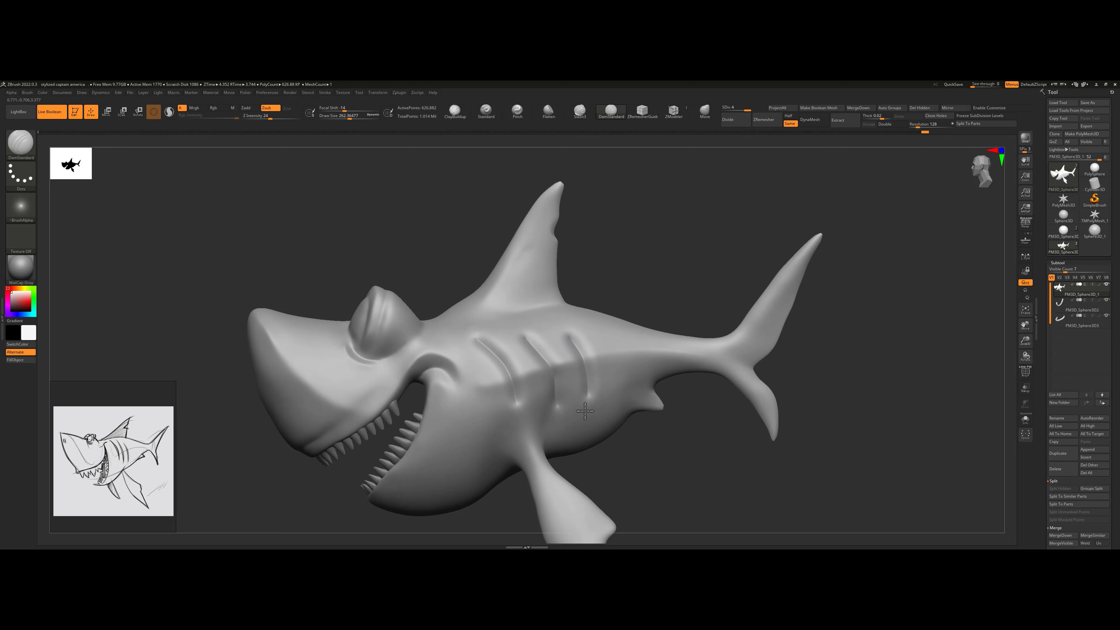
- Soften the ends and edges of the gill slits with the Smooth brush at an adjusted intensity
key("shift")
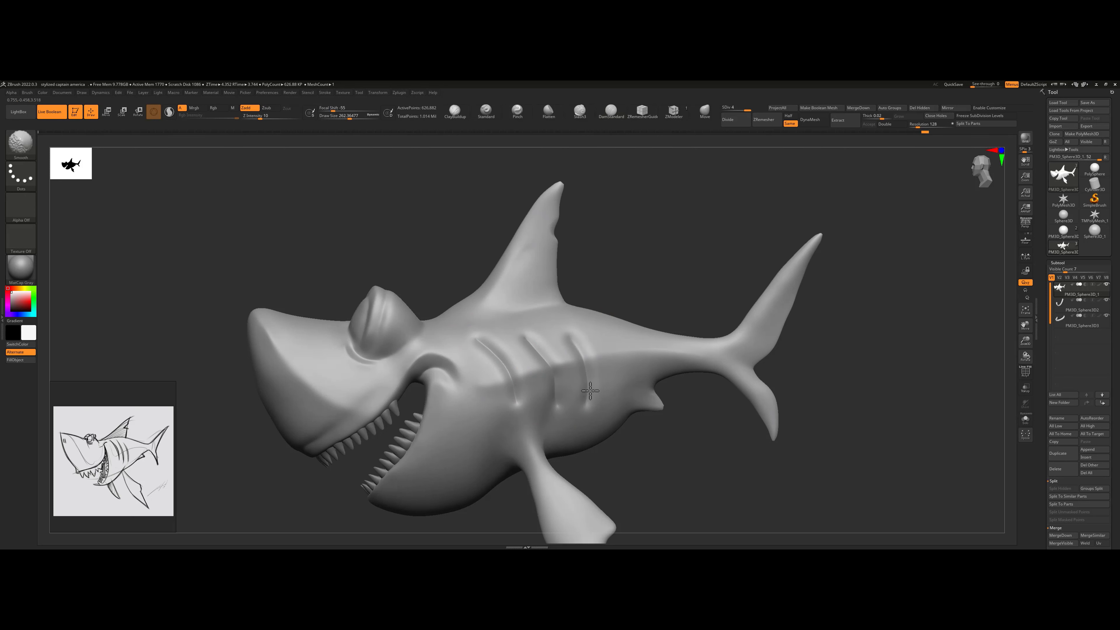
left_click_drag(525, 338, 521, 337, "shift")
key("shift+space")
left_click_drag(491, 388, 503, 387, "shift")
mouse_move(490, 346)
left_mouse_down("shift")
mouse_move(516, 394)
mouse_move(543, 365)
left_mouse_up("shift")
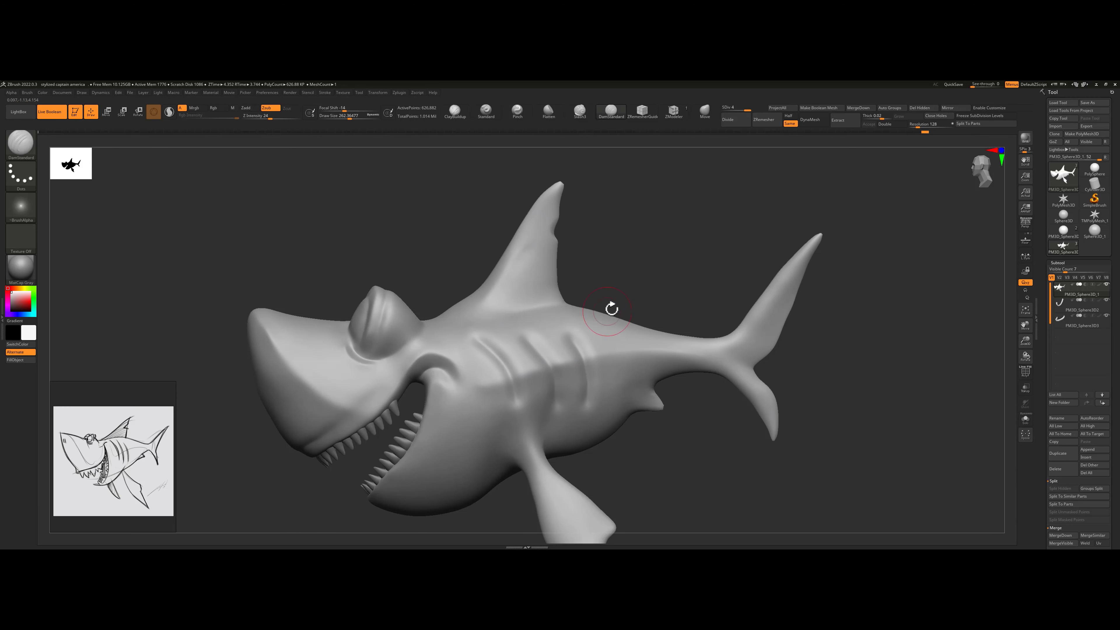
- Sharpen the gill slits with the Pinch brush at subdivision level 2 and restore level 4
key("shift+d")
key("shift+d")
left_click_drag(617, 270, 633, 277)
left_click_drag(633, 277, 647, 275, "alt")
left_click(529, 112)
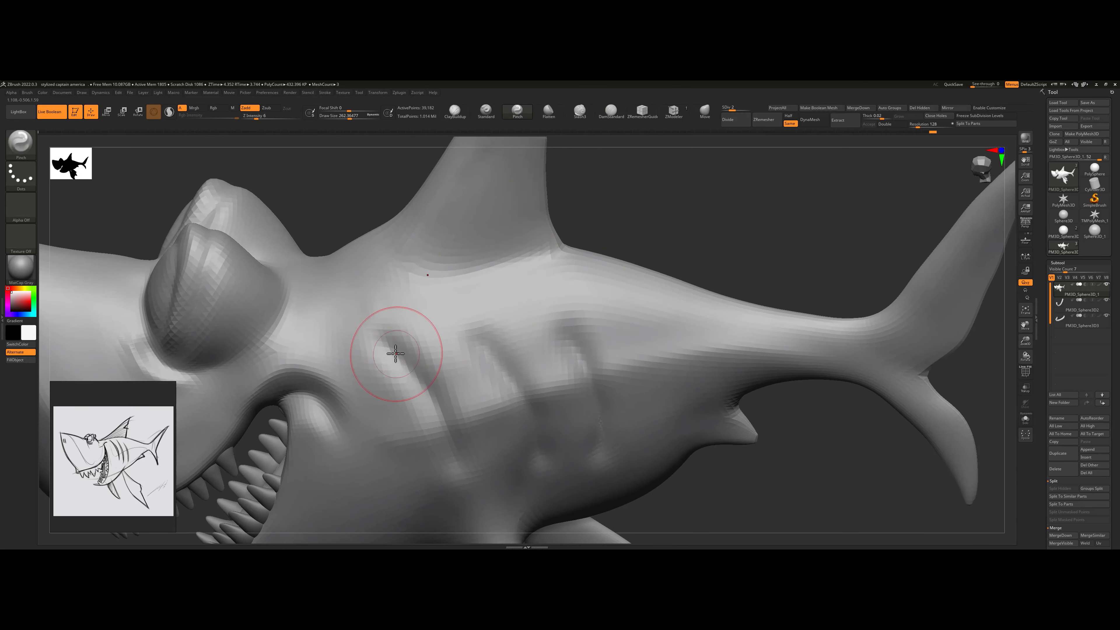
left_click_drag(460, 320, 470, 330)
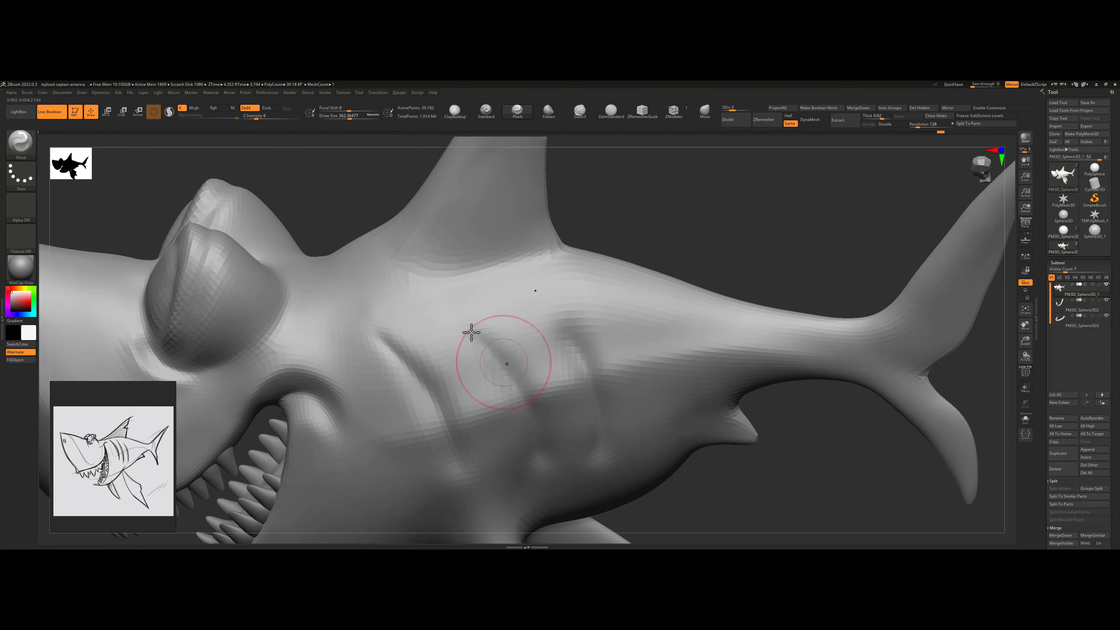
left_click_drag(675, 247, 675, 185, "alt")
left_click_drag(707, 376, 710, 305)
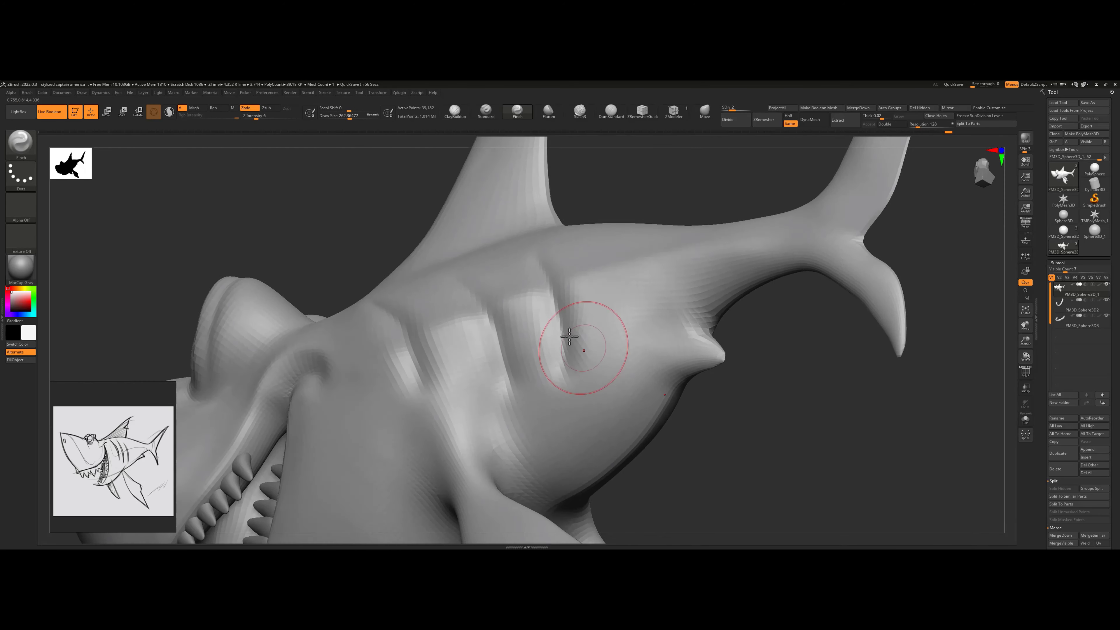
left_click_drag(535, 334, 558, 374)
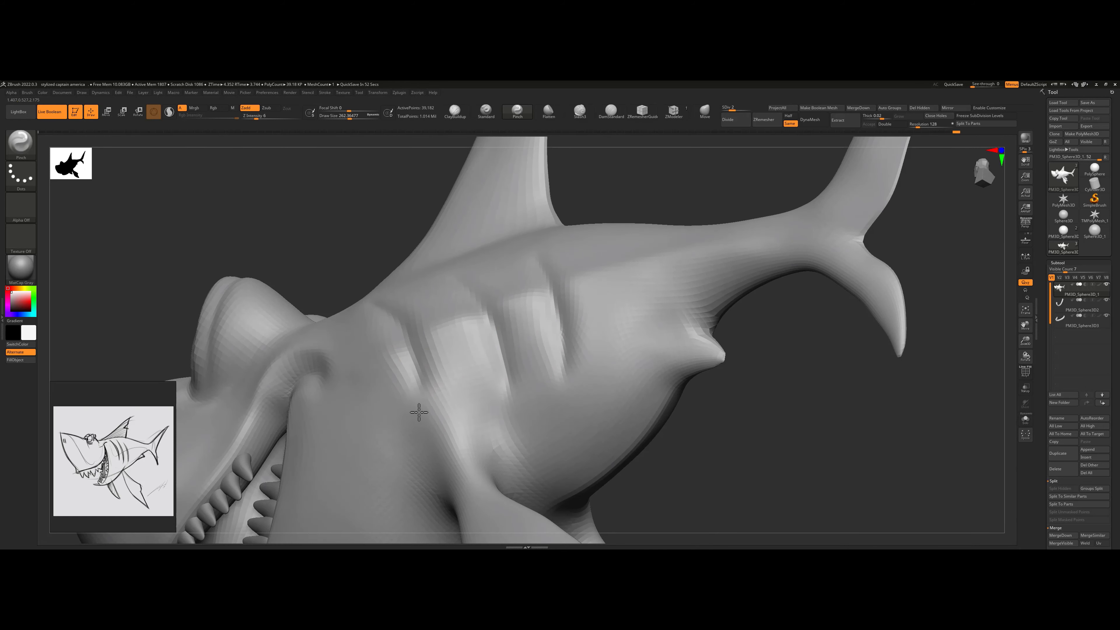
key("f")
left_click_drag(482, 268, 429, 333)
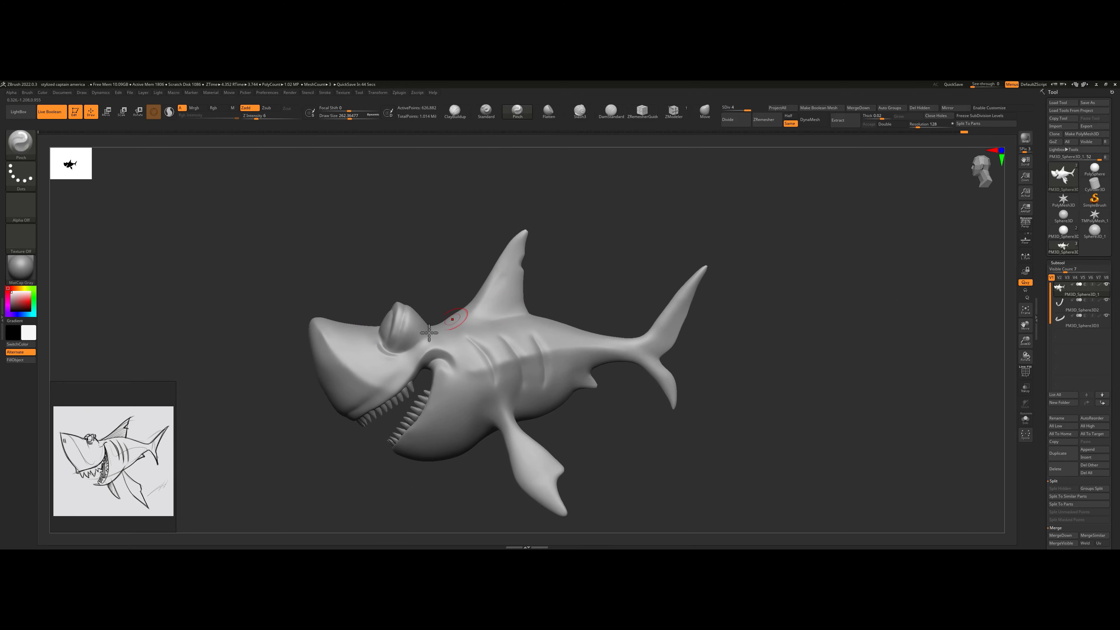
- Set the Standard brush to paint only Rgb colour with Zadd off and choose a muted blue
left_click(489, 116)
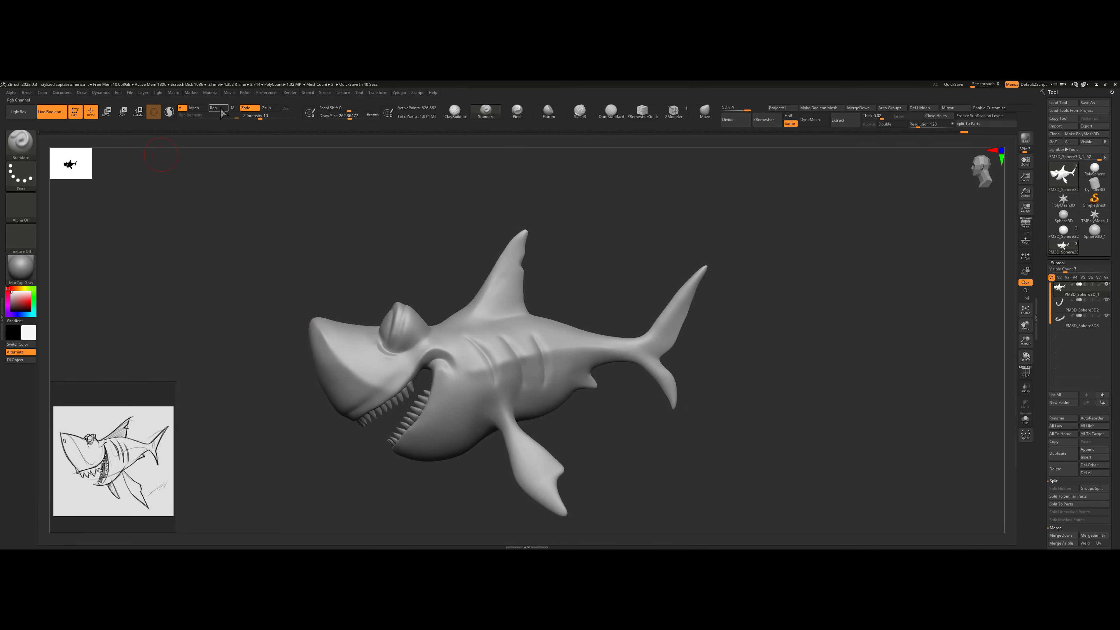
left_click(221, 110)
left_click(247, 108)
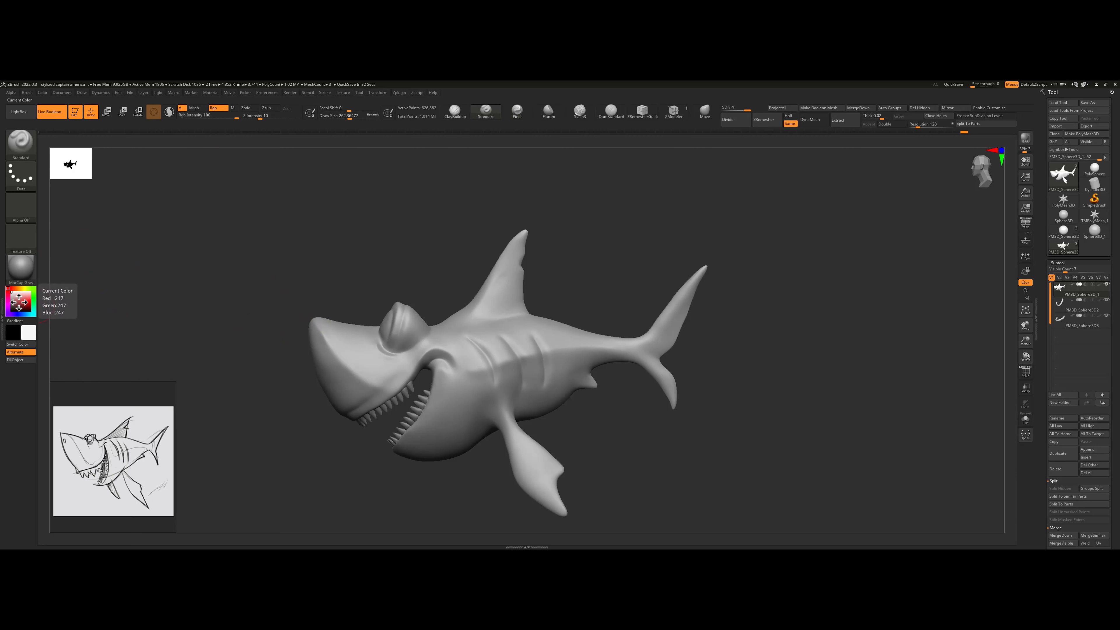
mouse_move(19, 302)
left_mouse_down()
mouse_move(10, 298)
mouse_move(23, 317)
mouse_move(23, 300)
left_mouse_up()
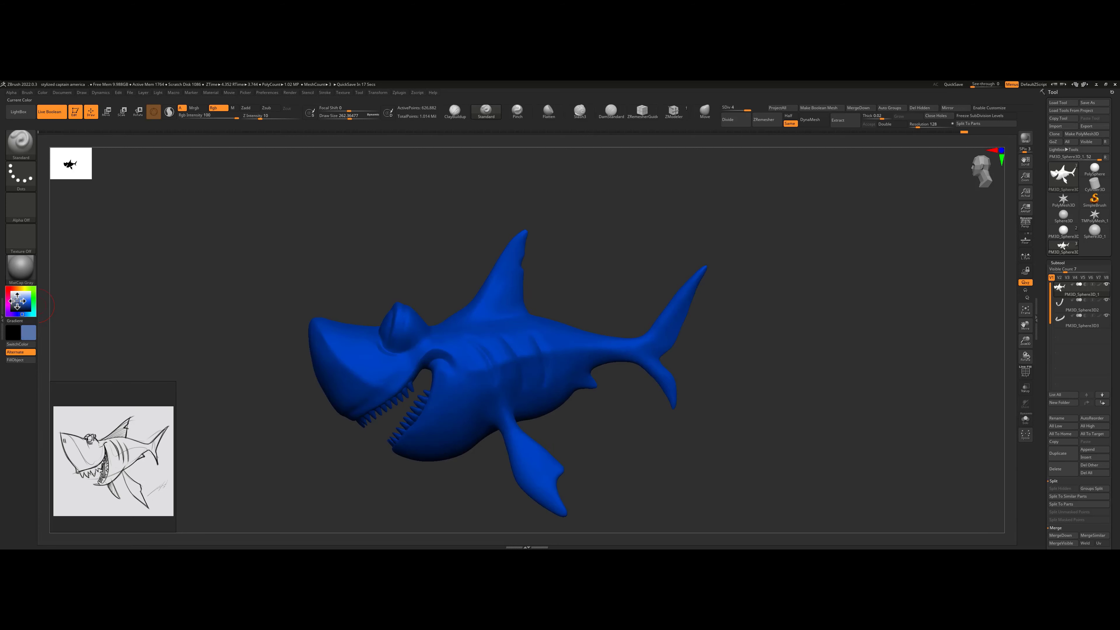
left_click(17, 300)
- Lasso-mask the upper half of the shark from snout to tail and fill the unmasked underside with the muted blue
key("ctrl")
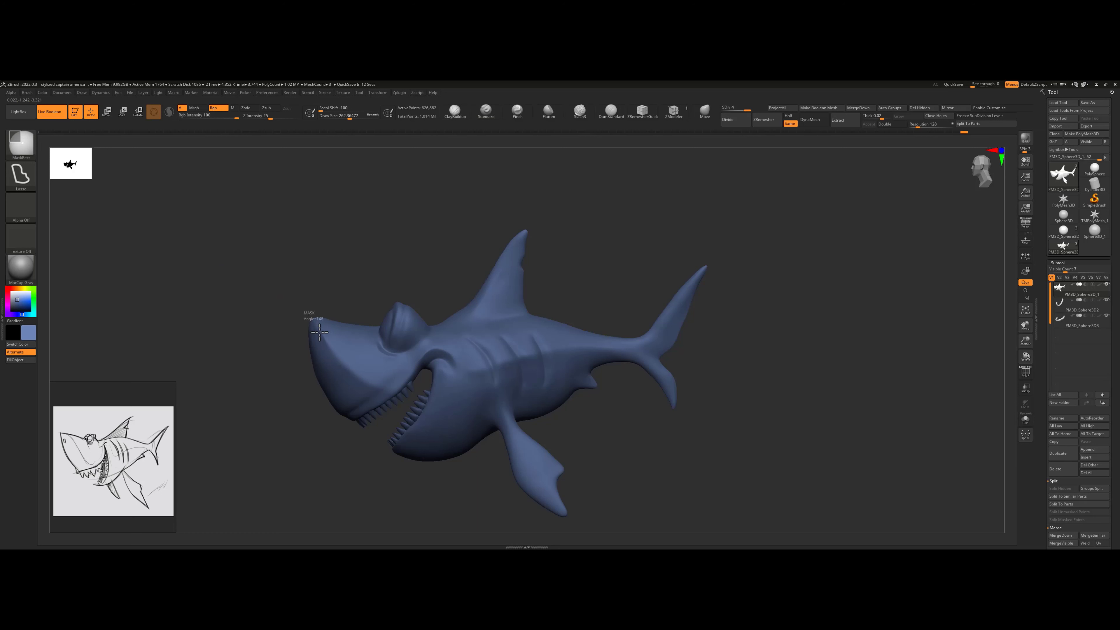
mouse_move(372, 385)
left_mouse_down("ctrl")
mouse_move(408, 397)
mouse_move(504, 361)
mouse_move(585, 271)
mouse_move(522, 207)
left_mouse_up("ctrl")
left_click_drag(570, 241, 376, 241, "alt")
key("ctrl+z")
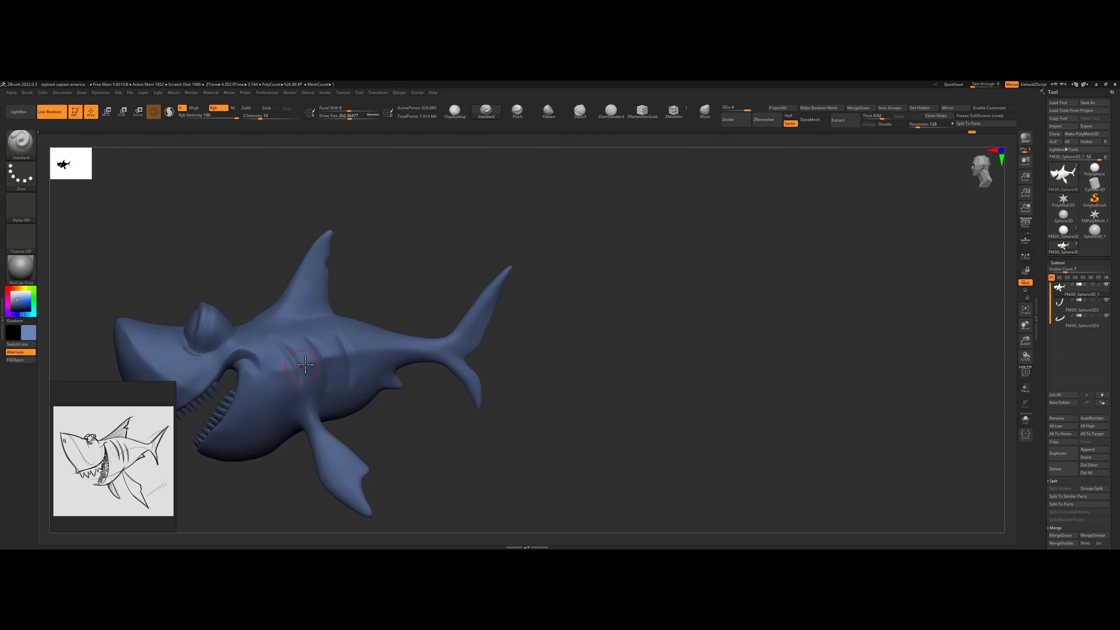
key("ctrl+shift+z")
mouse_move(396, 343)
left_mouse_down("ctrl")
mouse_move(477, 314)
mouse_move(352, 314)
left_mouse_up("ctrl")
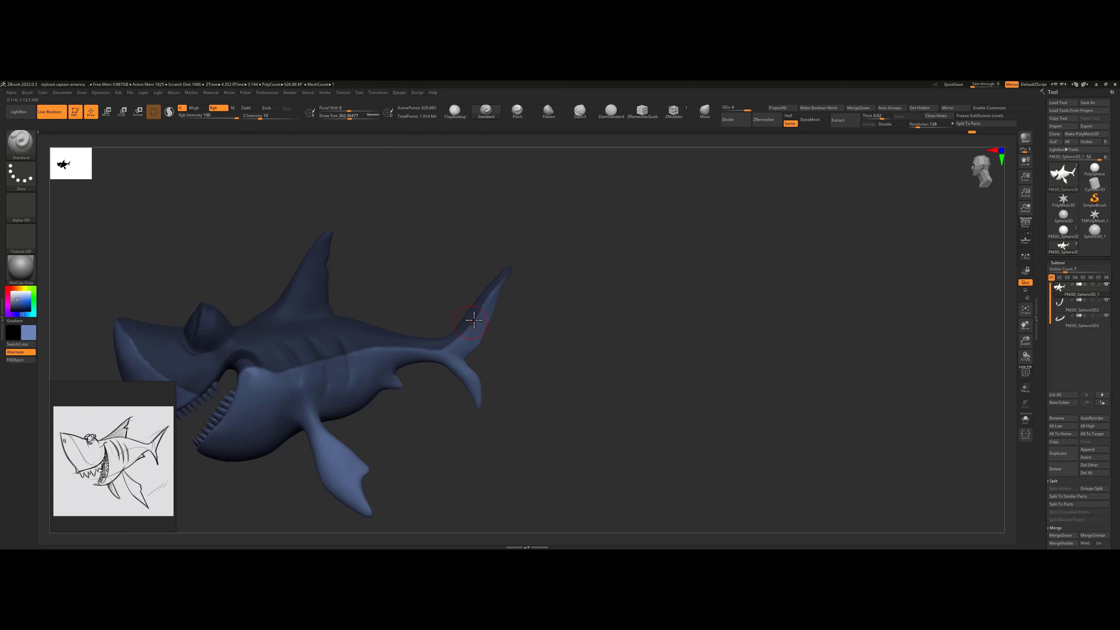
left_click_drag(442, 295, 649, 294)
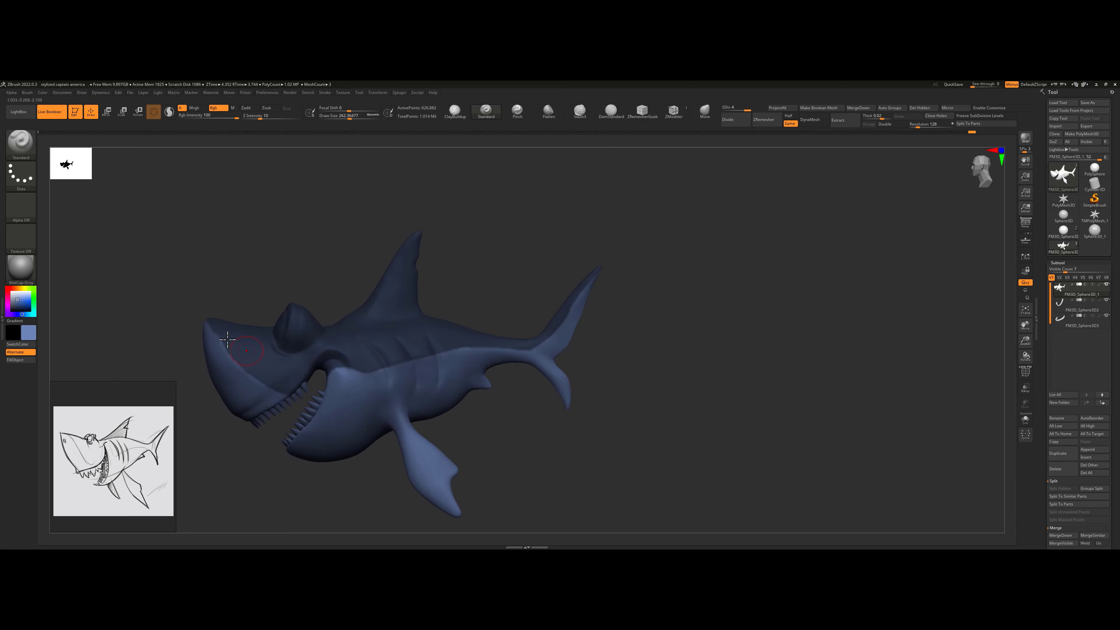
mouse_move(241, 372)
left_mouse_down("ctrl")
mouse_move(228, 265)
mouse_move(263, 292)
mouse_move(402, 280)
mouse_move(492, 292)
left_mouse_up("ctrl")
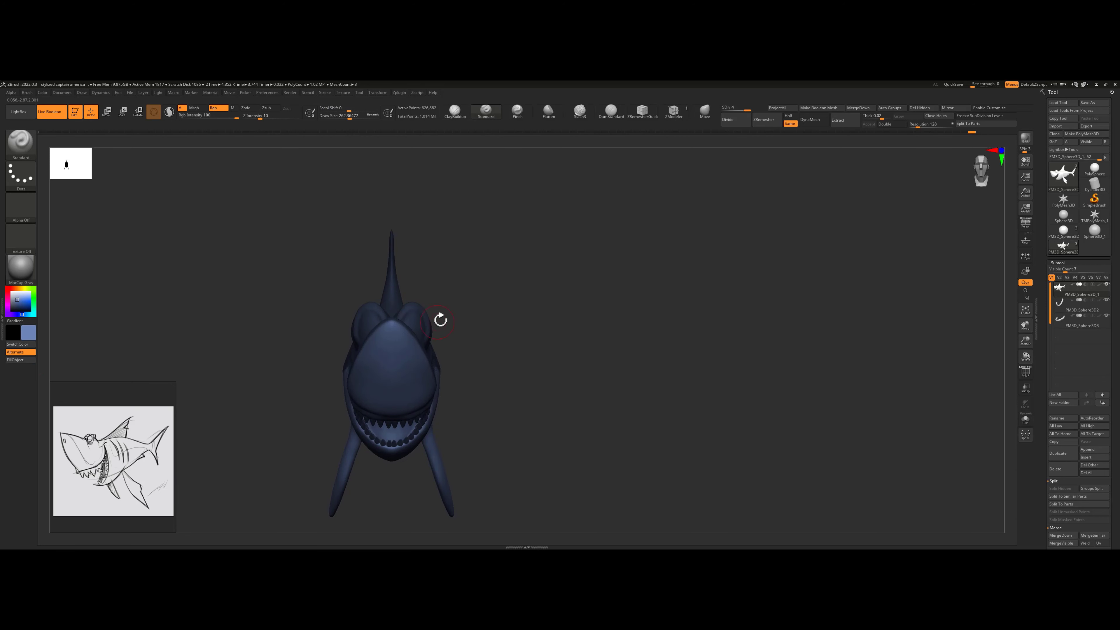
left_click_drag(441, 317, 441, 314)
left_click(15, 360)
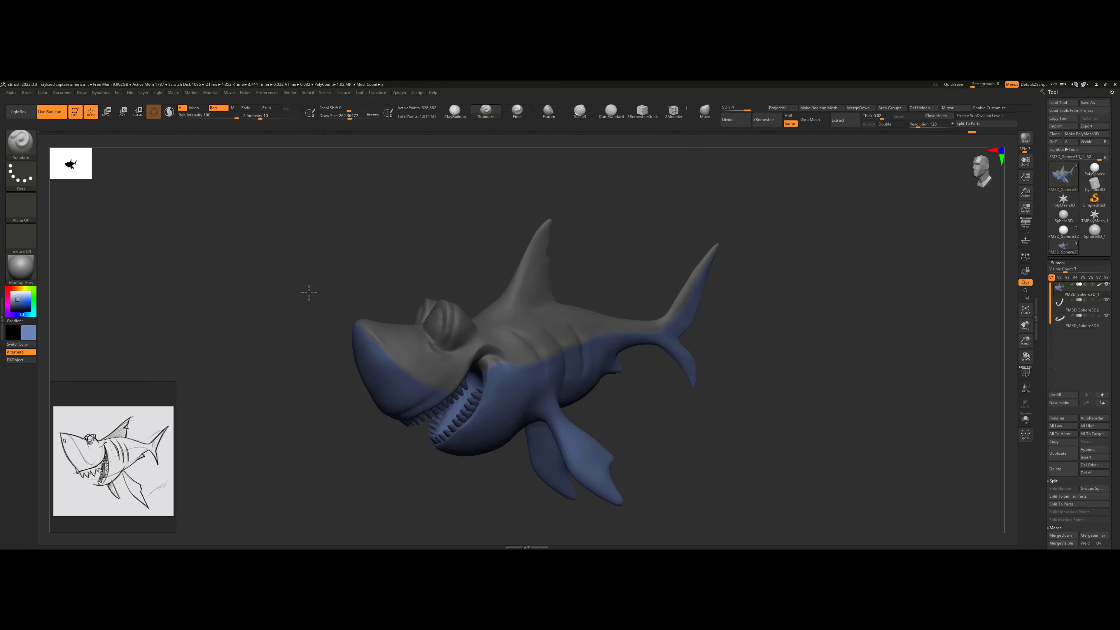
- Undo the underside fill, invert the mask and fill the shark's upper body with the muted blue
mouse_move(308, 291)
left_mouse_down()
mouse_move(303, 310)
mouse_move(314, 317)
left_mouse_up()
key("ctrl+z")
left_click(293, 324, "ctrl")
left_click(20, 361)
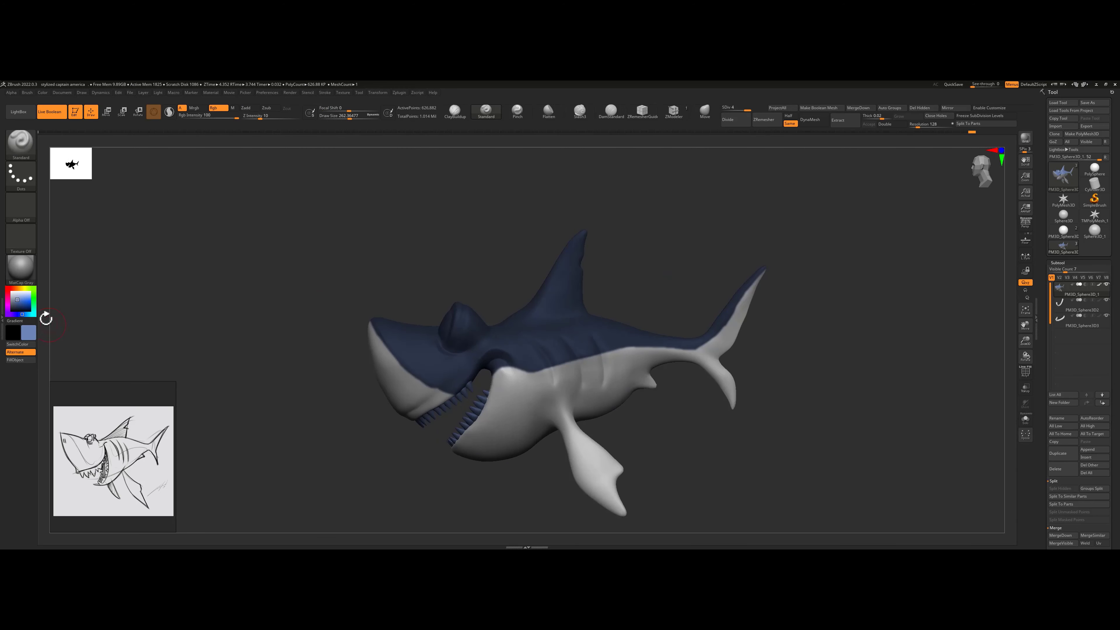
- Fill the shark's underside with dark grey and clear the mask from the body
left_click(288, 325, "ctrl")
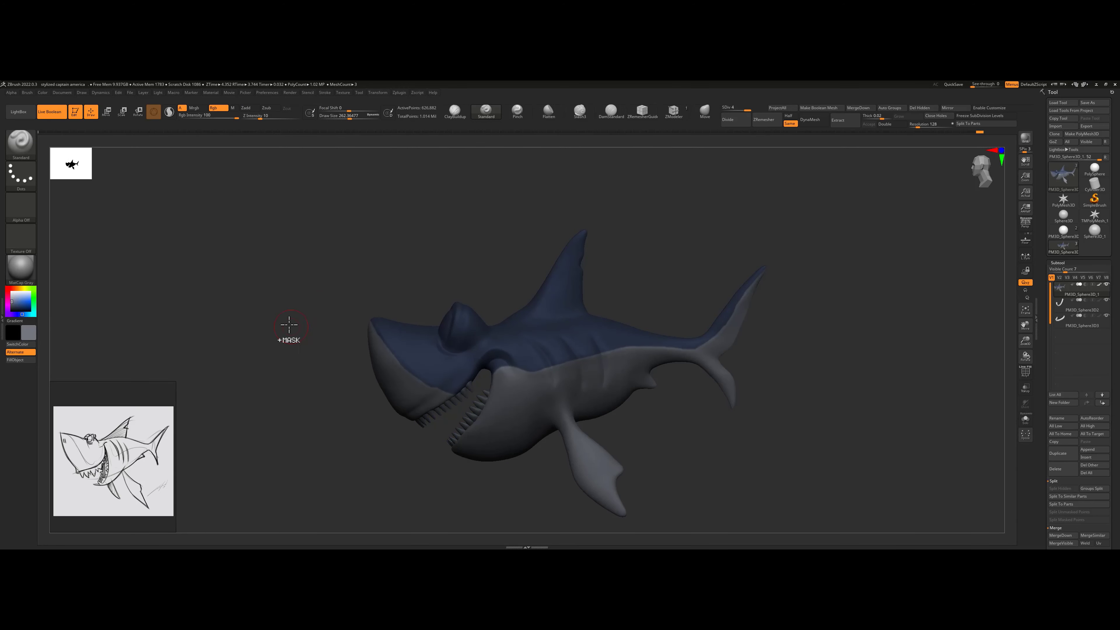
mouse_move(304, 337)
left_mouse_down("ctrl")
mouse_move(338, 353)
mouse_move(385, 304)
left_mouse_up("ctrl")
left_click(304, 340, "ctrl")
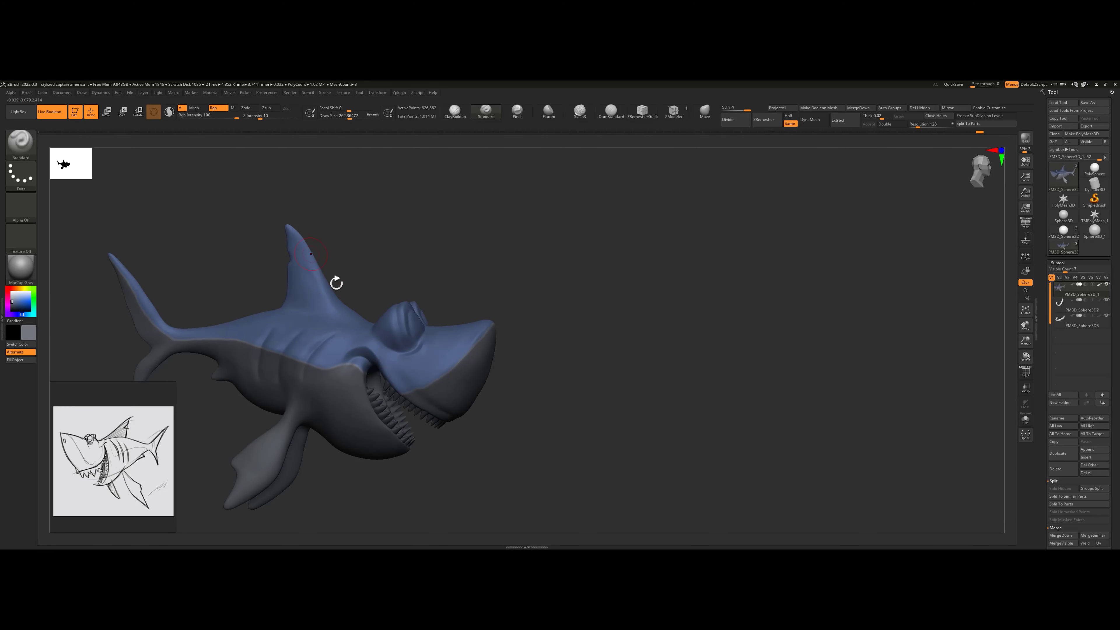
- Blend the colour border between the blue back and grey underside using the Smooth brush at an adjusted intensity
key("shift")
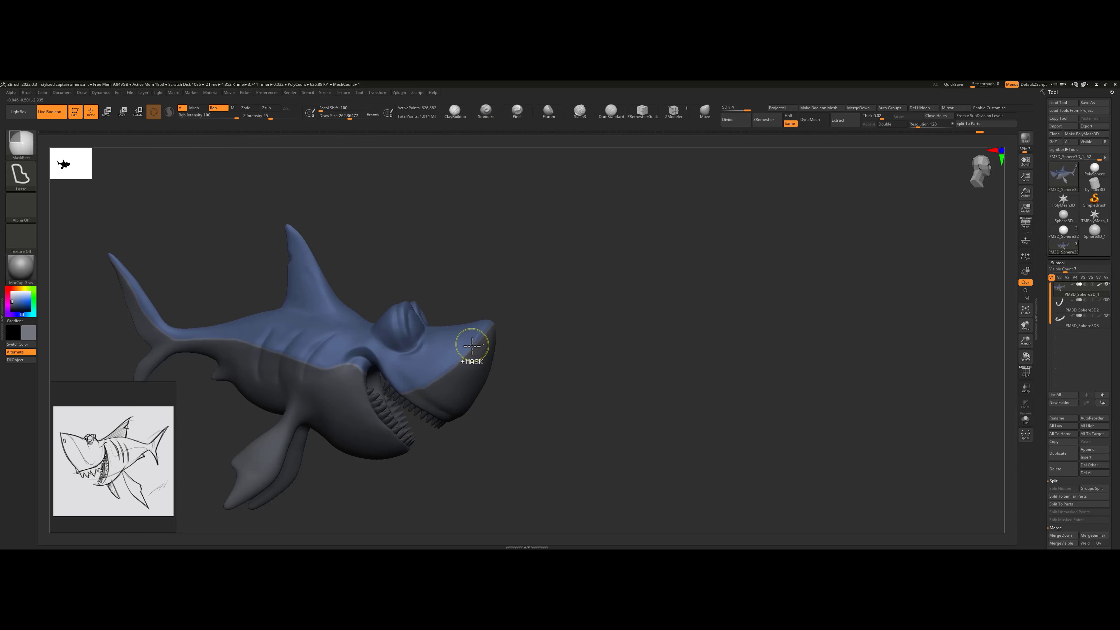
key("space")
left_click(463, 390)
left_click(436, 397)
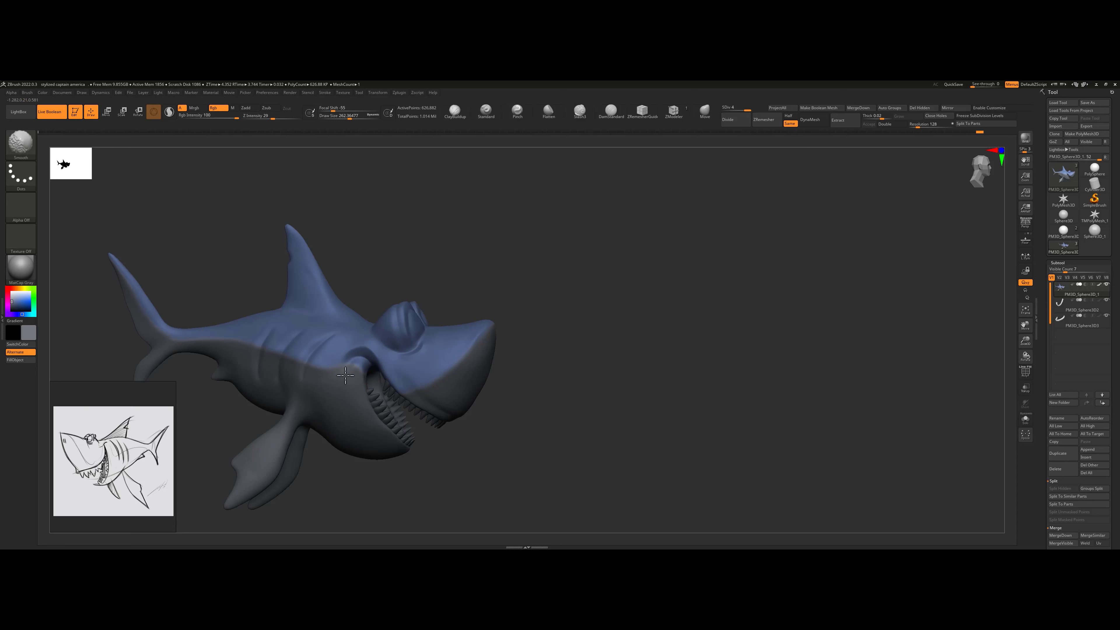
left_click_drag(582, 316, 370, 326)
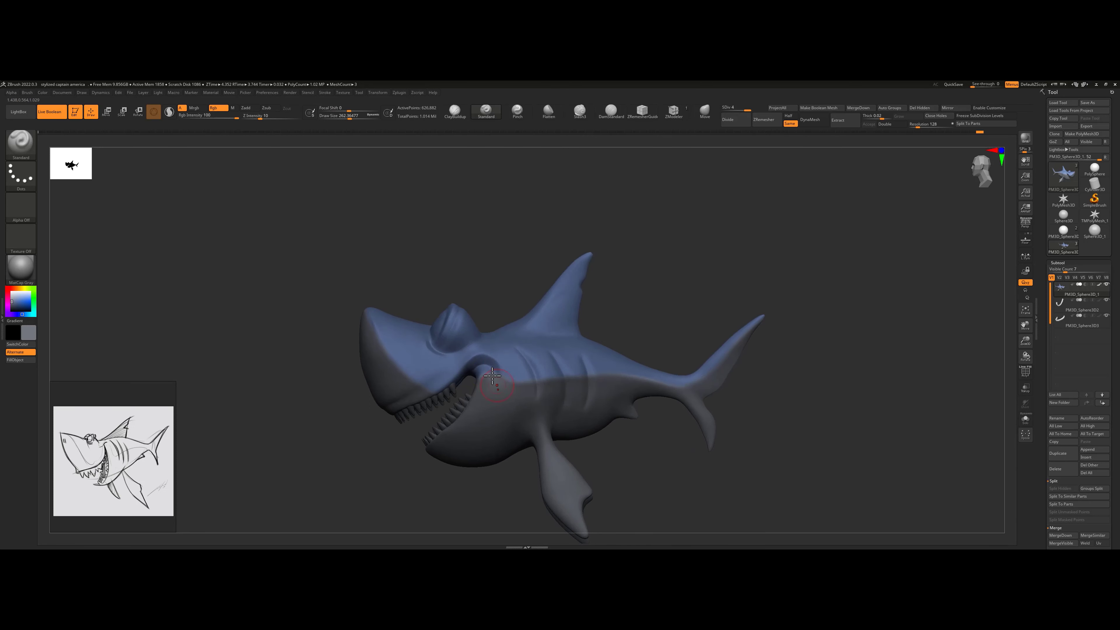
left_click_drag(264, 340, 309, 337)
- Paint both eyeballs light grey with a small Standard brush and tidy their edges with the body blue
left_click_drag(9, 296, 11, 297)
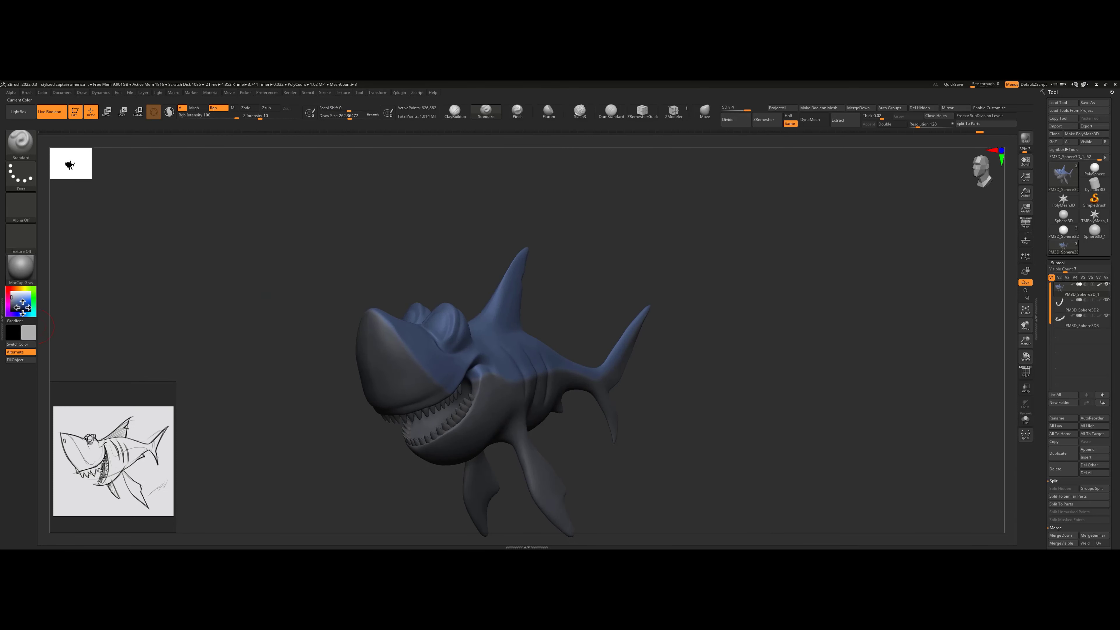
left_click_drag(273, 316, 622, 406)
key("s")
mouse_move(346, 327)
left_mouse_down()
mouse_move(331, 326)
mouse_move(323, 388)
mouse_move(397, 359)
mouse_move(393, 328)
mouse_move(366, 289)
mouse_move(328, 293)
mouse_move(324, 346)
mouse_move(381, 344)
mouse_move(366, 328)
mouse_move(360, 336)
left_mouse_up()
key("ctrl+z")
mouse_move(657, 309)
left_mouse_down()
mouse_move(499, 397)
mouse_move(465, 377)
left_mouse_up()
key("s")
left_click_drag(484, 326, 518, 318)
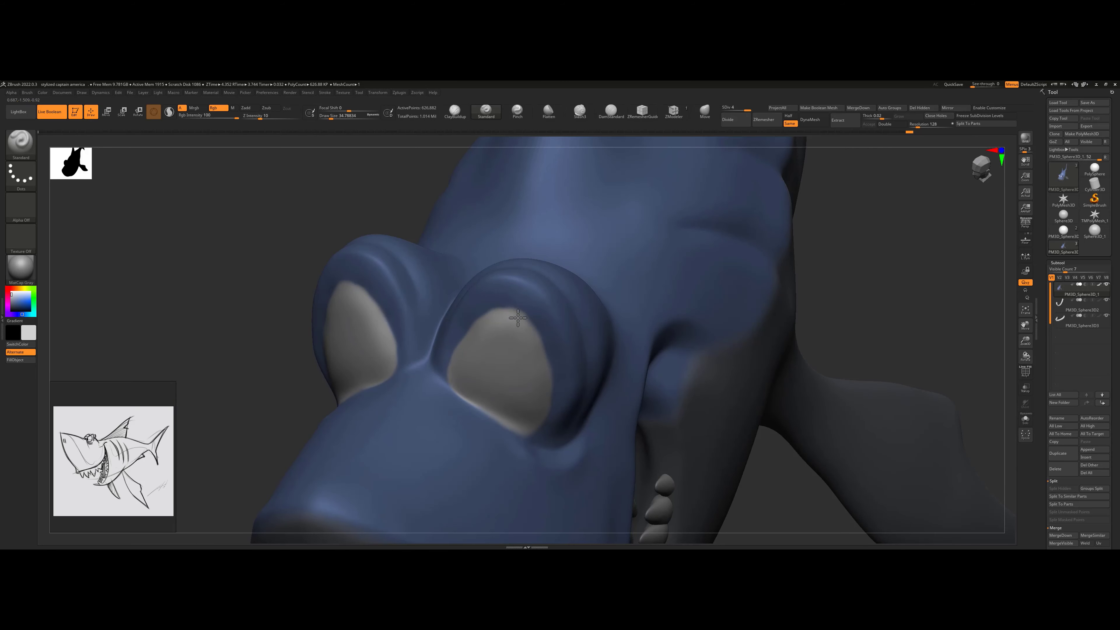
left_click_drag(28, 335, 441, 423)
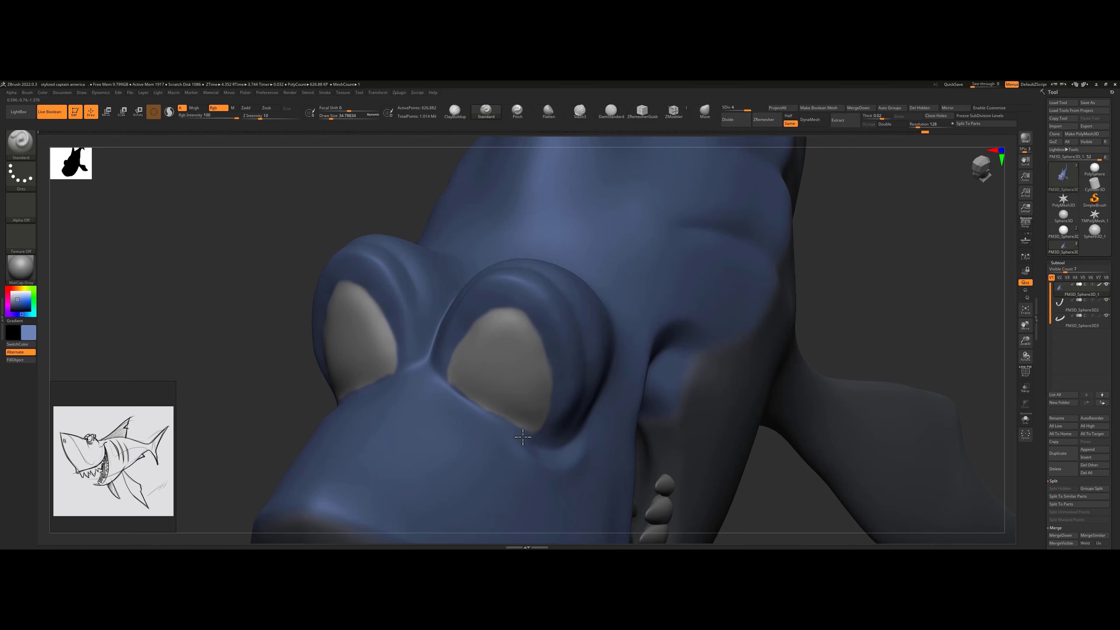
left_click_drag(14, 300, 324, 318)
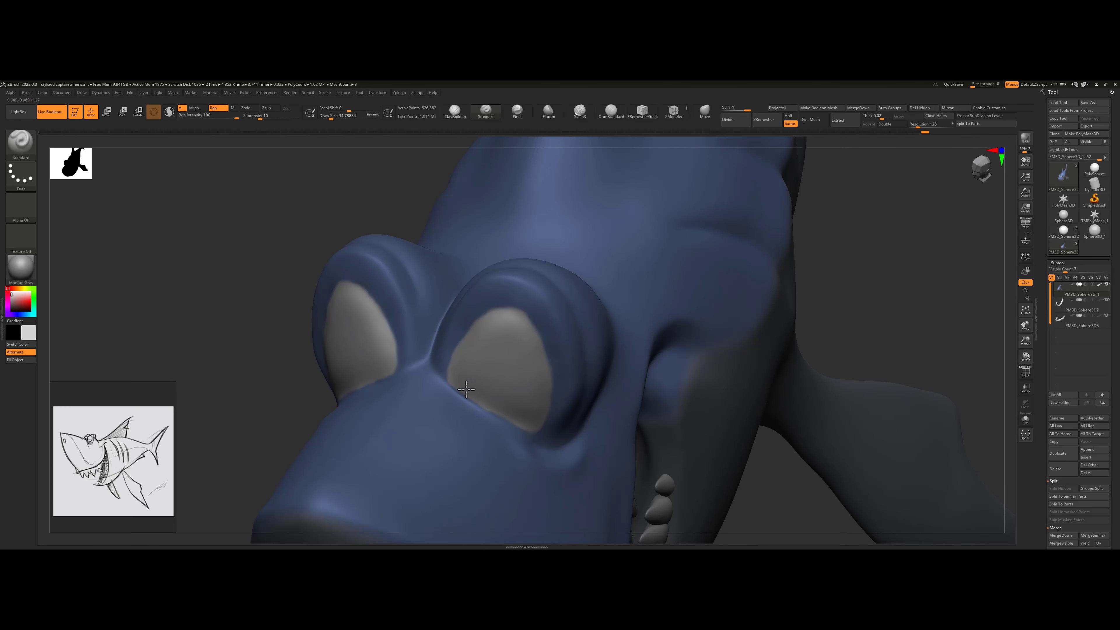
- Paint a black pupil on the inner side of each eye and subdivide the body to level 5
left_click_drag(236, 364, 283, 312)
key("v")
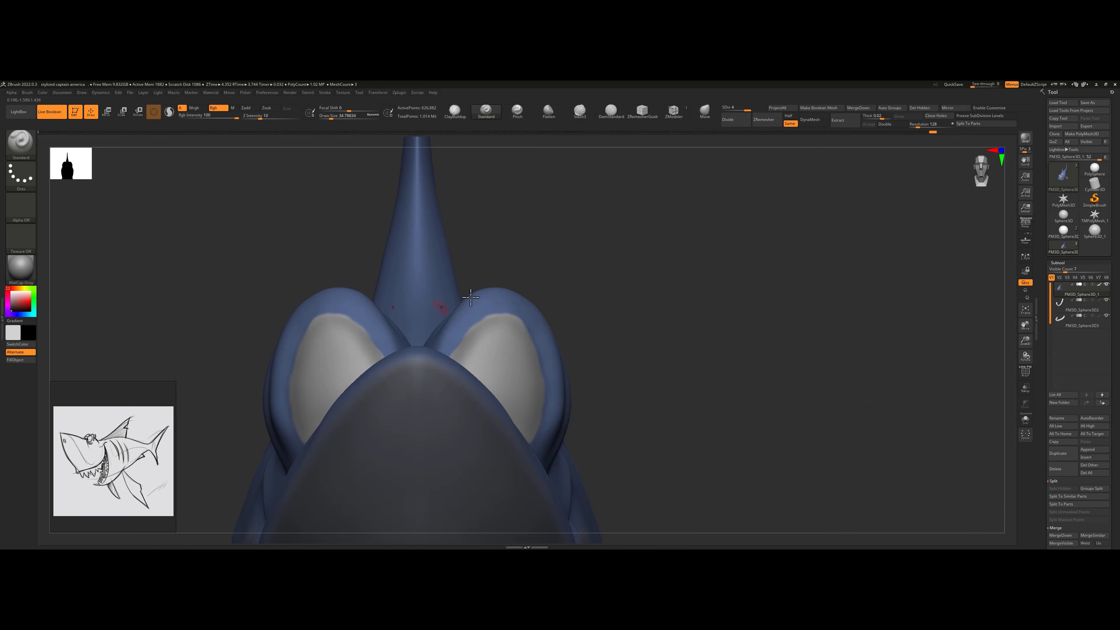
left_click_drag(603, 314, 577, 319)
mouse_move(462, 386)
left_mouse_down()
mouse_move(469, 364)
mouse_move(479, 388)
left_mouse_up()
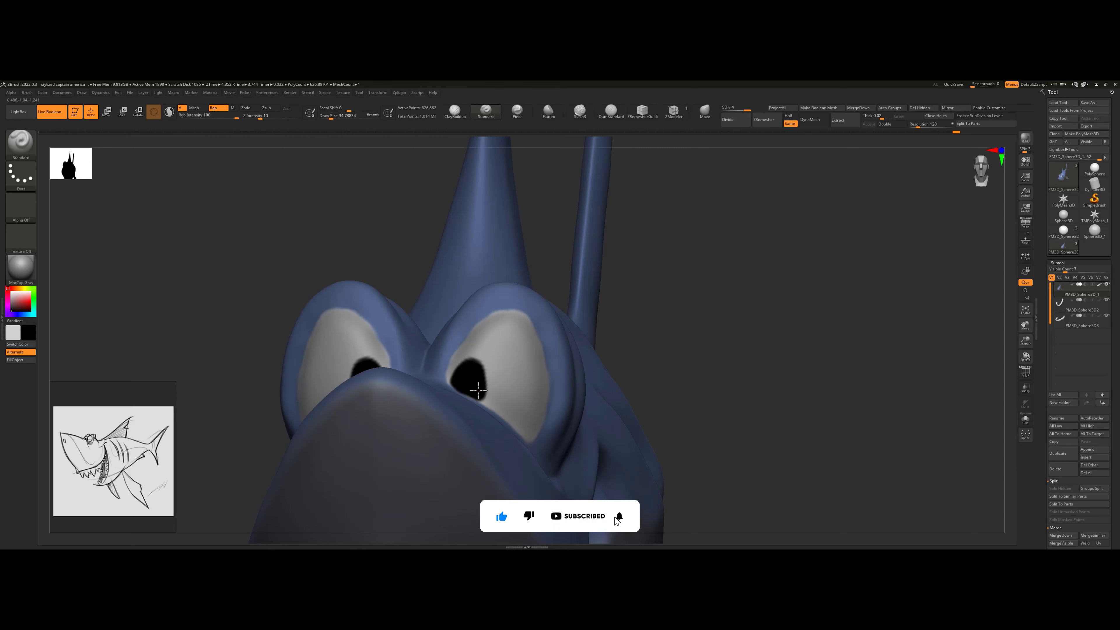
left_click_drag(652, 312, 523, 276)
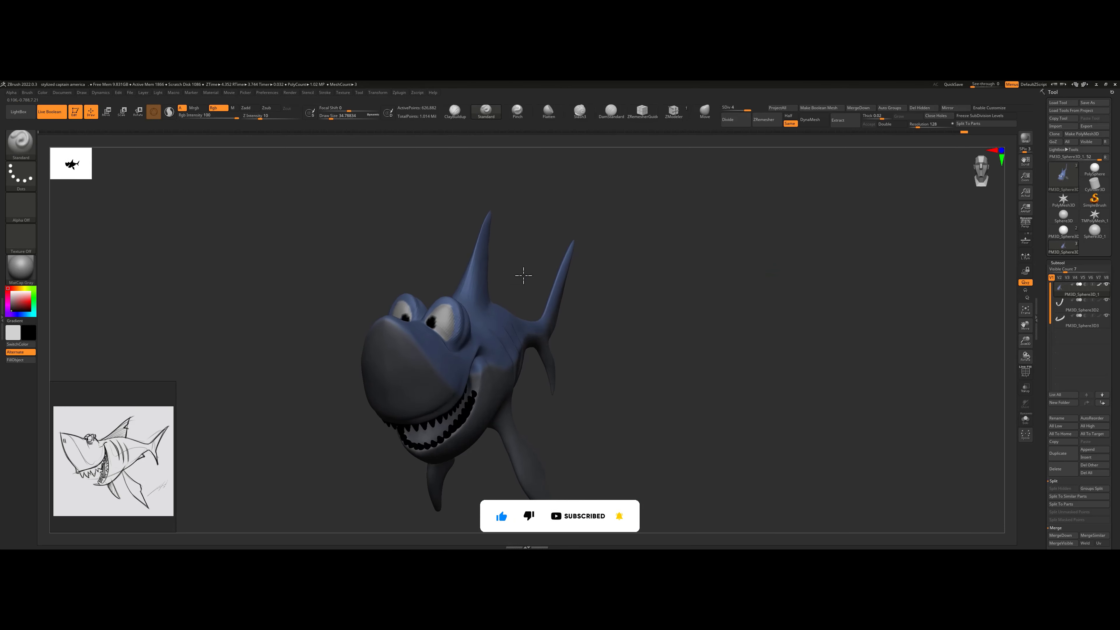
left_click(730, 119)
left_click_drag(596, 274, 455, 350)
- Fill the upper and lower teeth subtools with light grey
left_click(1062, 307)
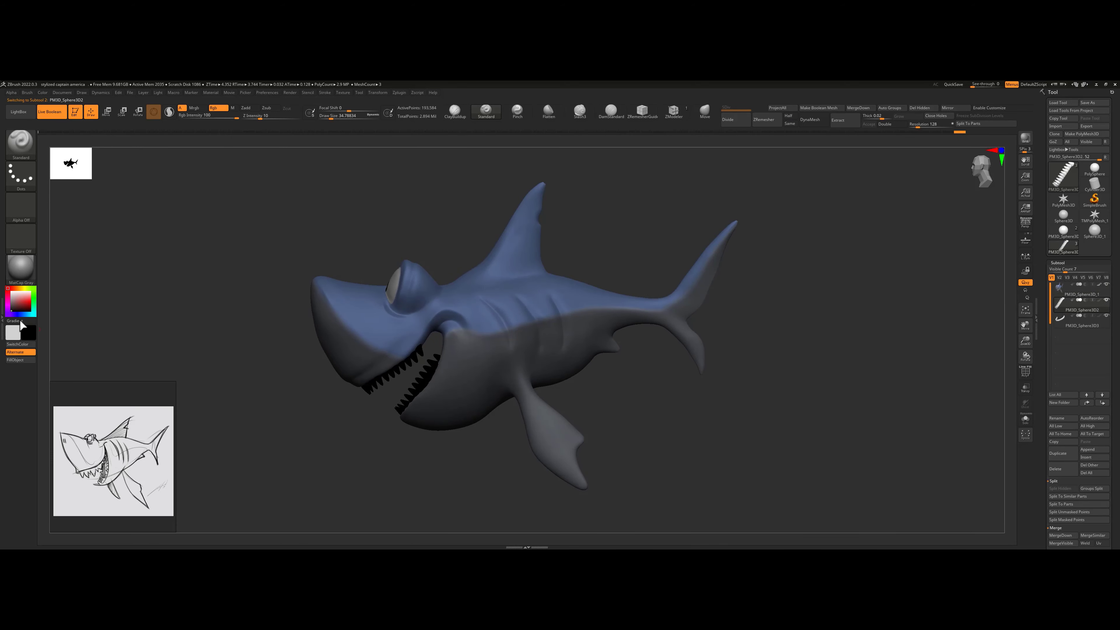
left_click_drag(13, 294, 11, 295)
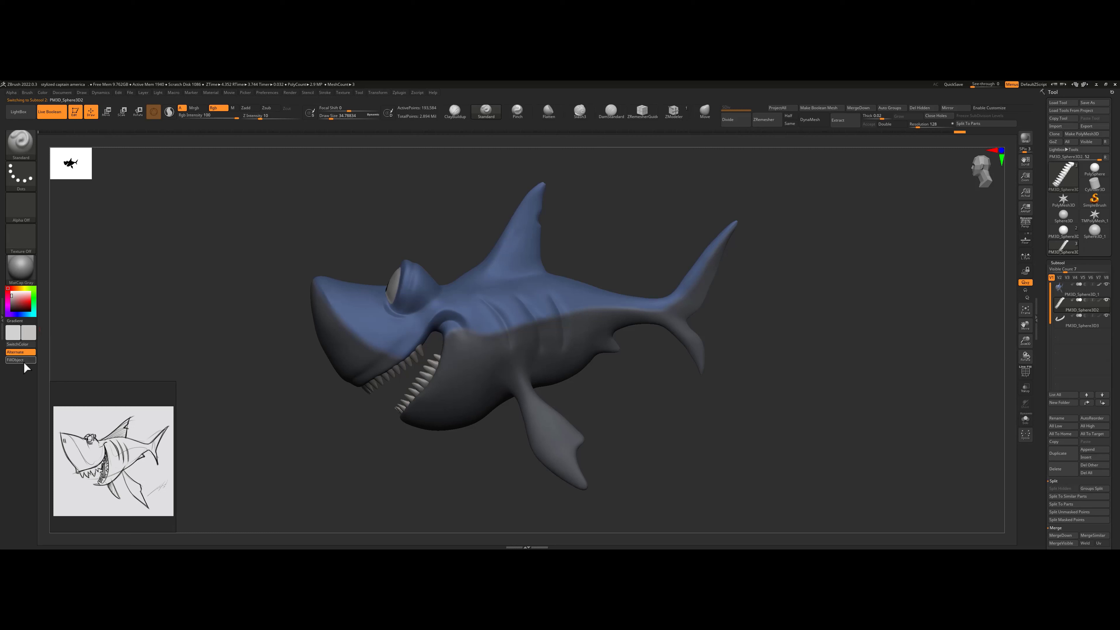
left_click(1081, 321)
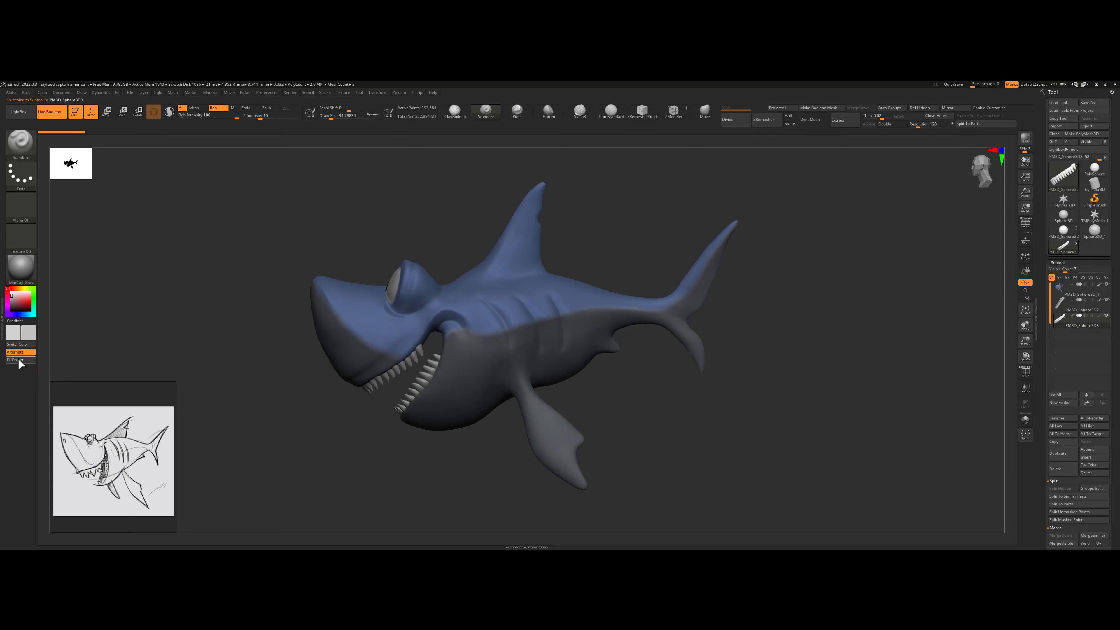
left_click(15, 360)
- Isolate the body subtool and paint the inside of the upper jaw muted red with a larger brush
mouse_move(302, 360)
left_mouse_down()
mouse_move(305, 407)
mouse_move(455, 260)
mouse_move(537, 378)
mouse_move(592, 270)
mouse_move(573, 304)
left_mouse_up()
left_click(399, 322, "alt")
left_click(1025, 419)
left_click(18, 294)
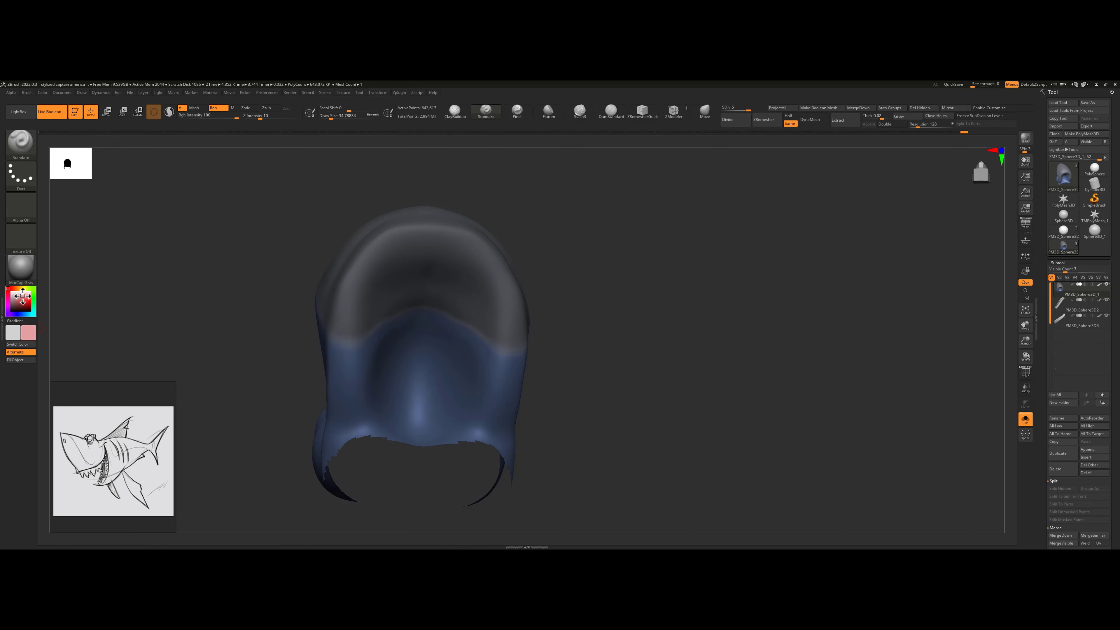
key("s")
left_click(413, 287)
mouse_move(344, 372)
left_mouse_down()
mouse_move(350, 287)
mouse_move(382, 255)
mouse_move(421, 240)
mouse_move(360, 324)
mouse_move(366, 404)
mouse_move(391, 397)
mouse_move(410, 336)
mouse_move(442, 294)
left_mouse_up()
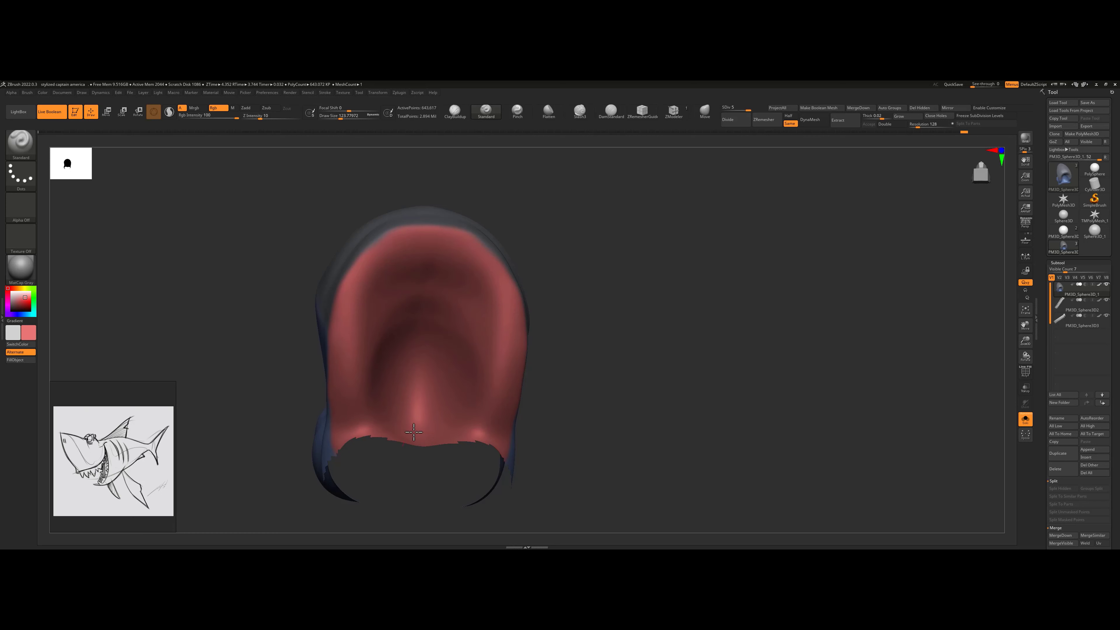
- Paint the lower jaw's interior muted red, using a smaller brush for the rim and a larger one for the centre
mouse_move(573, 276)
left_mouse_down()
mouse_move(579, 423)
mouse_move(582, 340)
mouse_move(479, 281)
mouse_move(490, 311)
mouse_move(453, 388)
left_mouse_up()
key("[")
left_click_drag(324, 393, 333, 420)
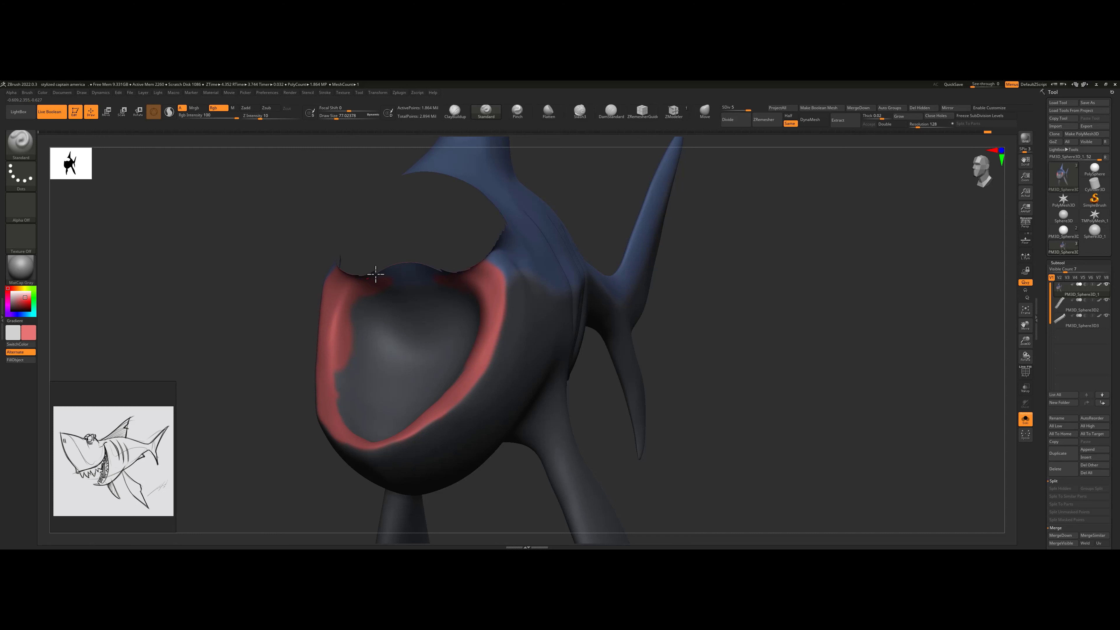
key("s")
mouse_move(407, 271)
left_mouse_down()
mouse_move(375, 329)
mouse_move(357, 408)
mouse_move(403, 387)
mouse_move(384, 374)
left_mouse_up()
left_click(400, 312)
mouse_move(485, 309)
right_mouse_down()
mouse_move(508, 410)
mouse_move(475, 430)
right_mouse_up()
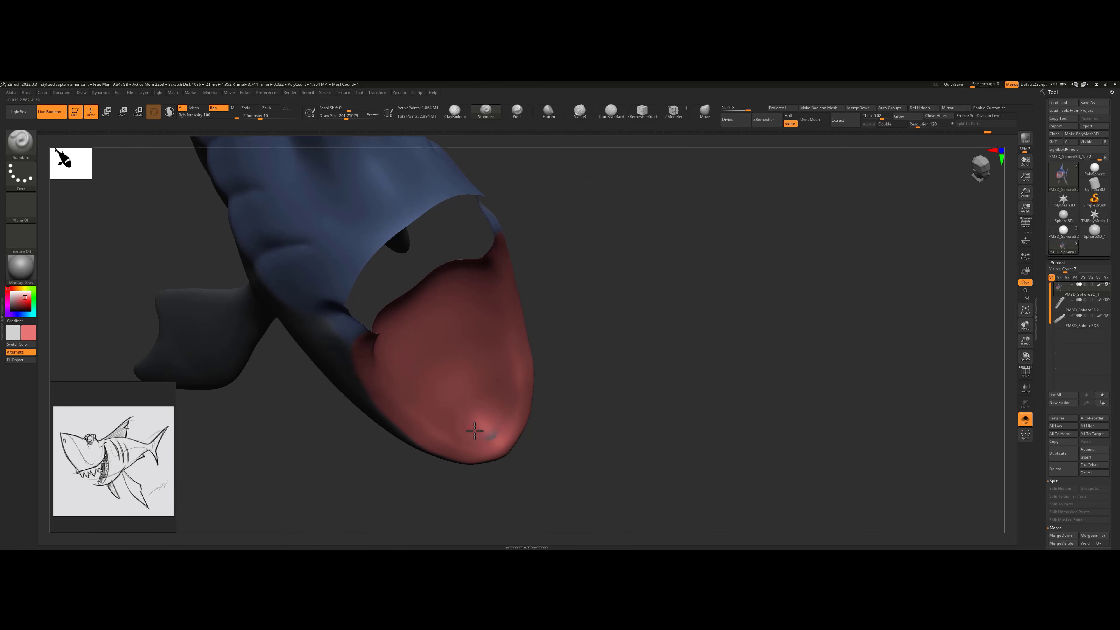
- Unhide the whole body mesh and turn off Solo mode to bring back the teeth
left_click(568, 268, "ctrl+shift")
right_click_drag(567, 268, 773, 330)
left_click(1026, 420)
mouse_move(635, 296)
right_mouse_down()
mouse_move(601, 308)
mouse_move(626, 307)
right_mouse_up()
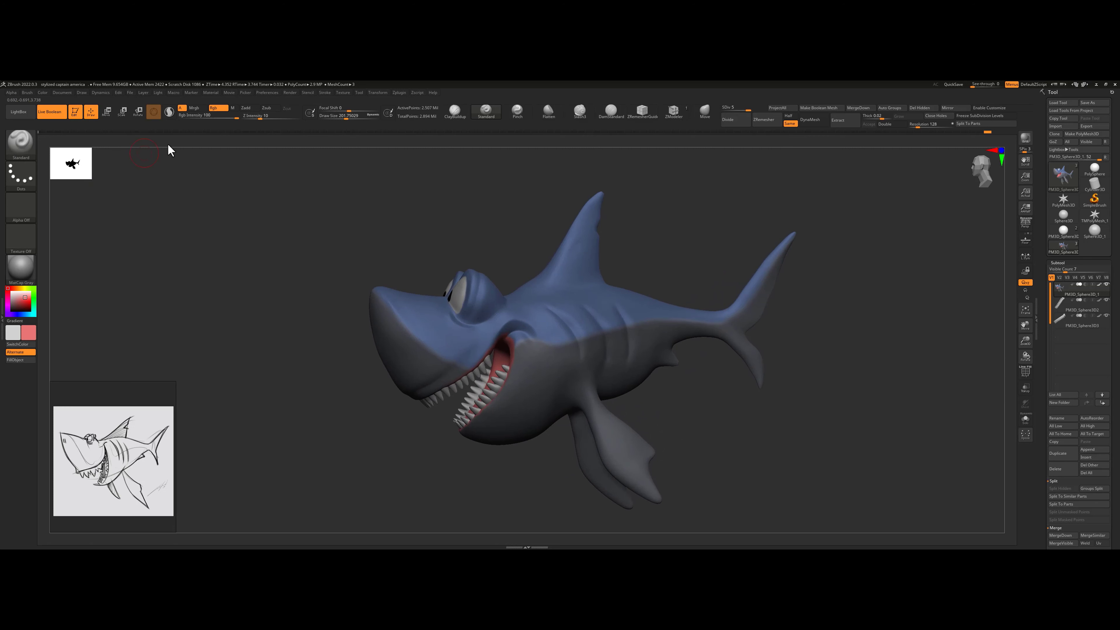
right_click_drag(366, 360, 432, 372)
right_click_drag(580, 416, 608, 402, "alt")
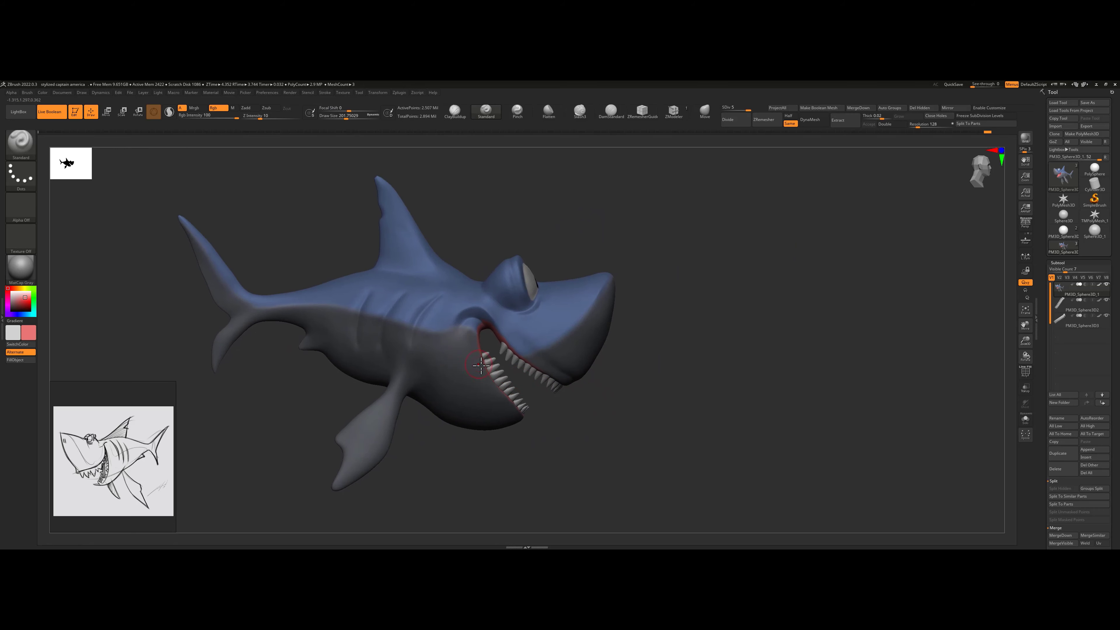